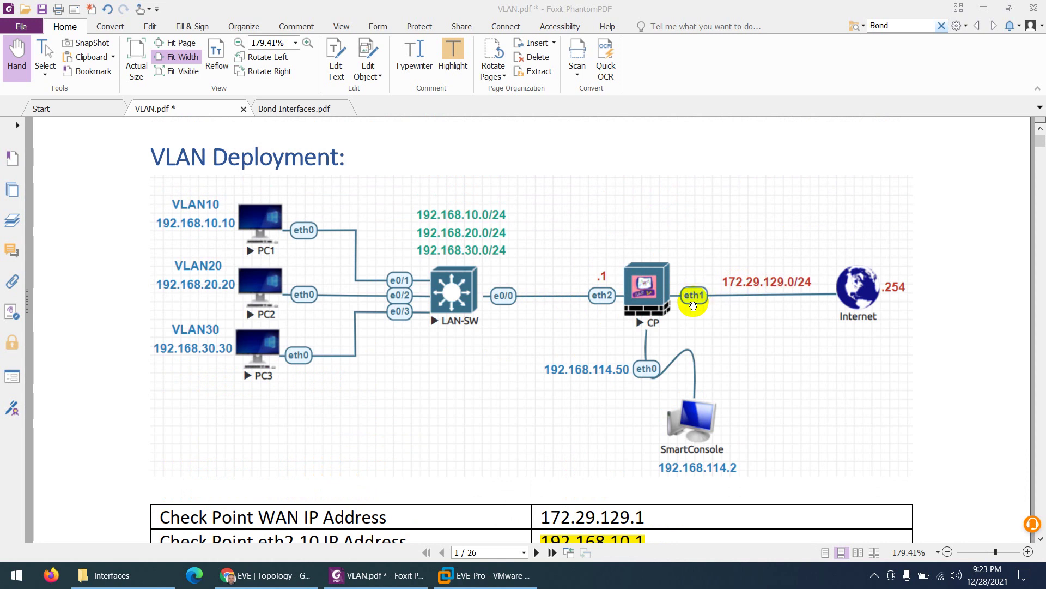
Step: Examine the VLAN deployment diagram and compare it with the IP address and subnet rows of the addressing table
{"action": "scroll", "coordinate": [693, 306], "scroll_direction": "down", "scroll_amount": 3}
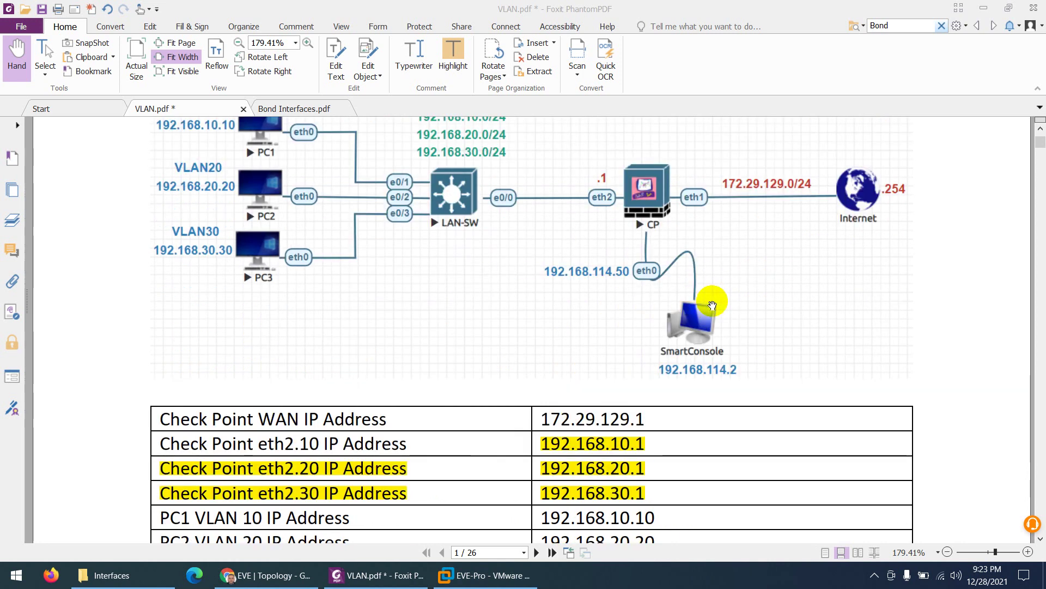
{"action": "scroll", "coordinate": [711, 300], "scroll_direction": "up", "scroll_amount": 2}
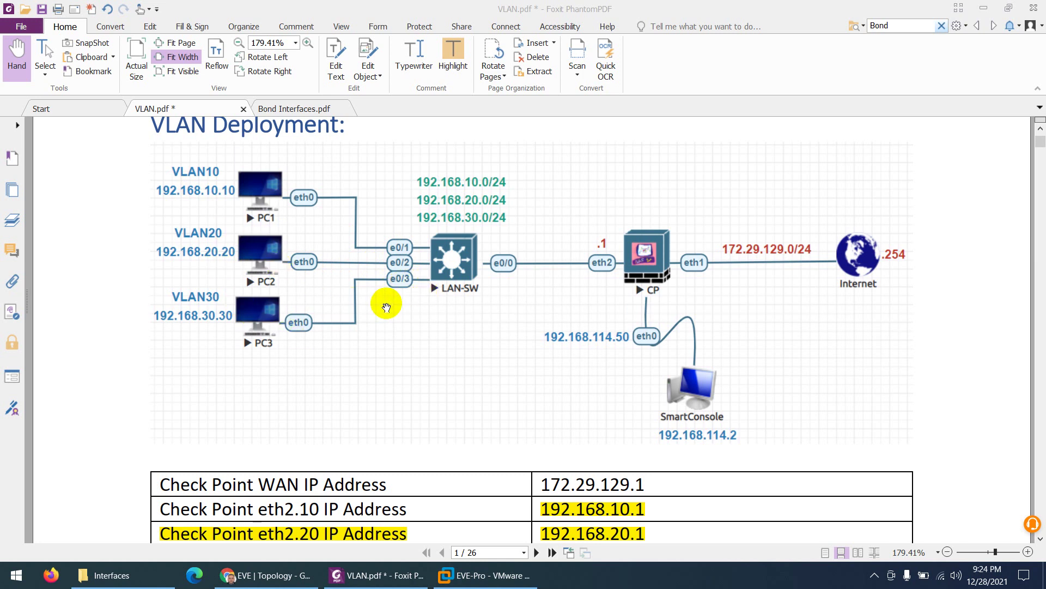
{"action": "scroll", "coordinate": [428, 297], "scroll_direction": "down", "scroll_amount": 8}
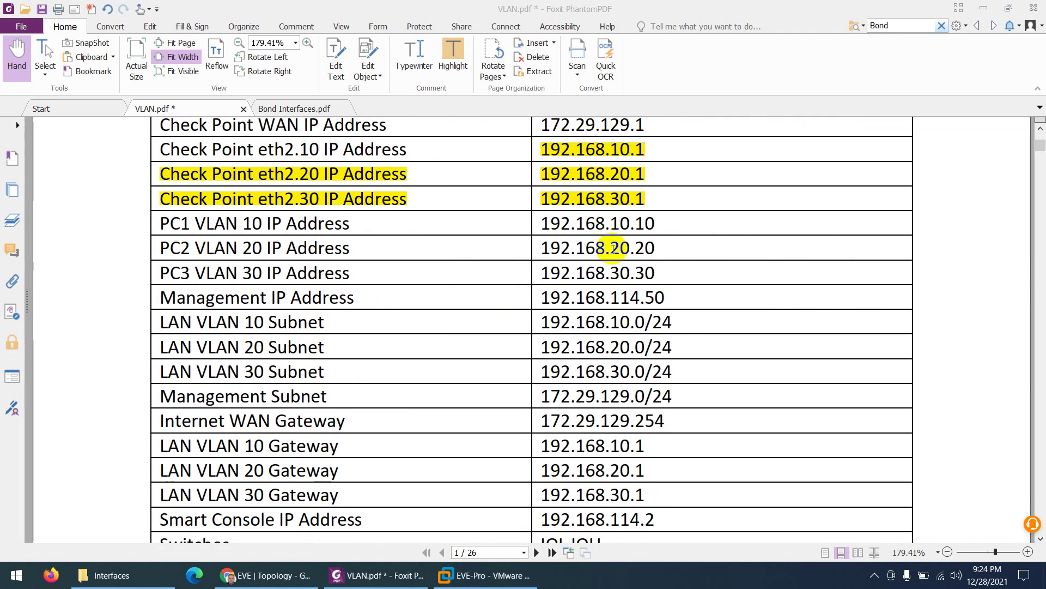
{"action": "scroll", "coordinate": [611, 278], "scroll_direction": "down", "scroll_amount": 1}
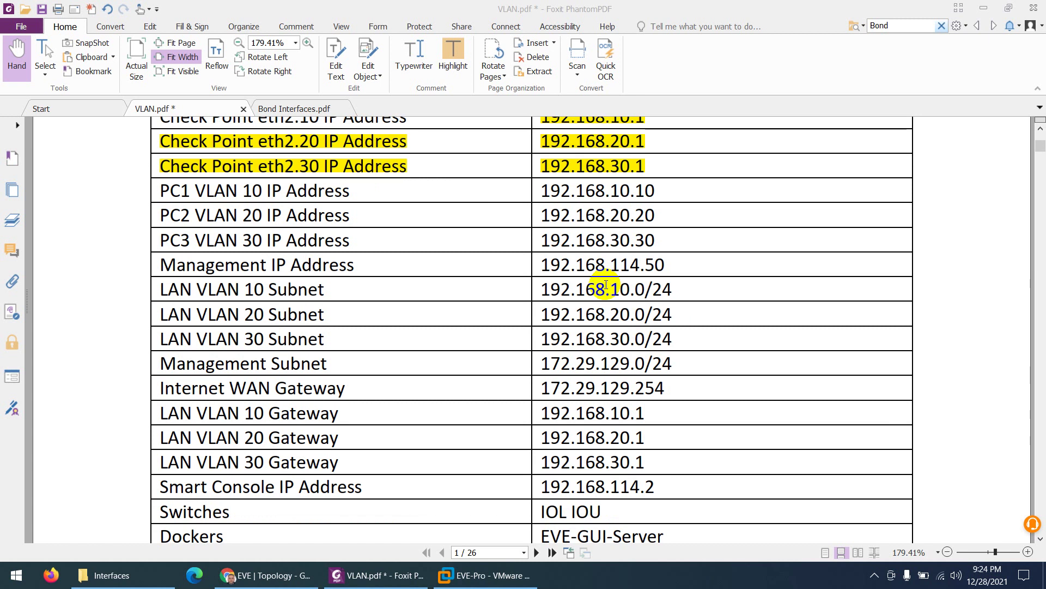
{"action": "left_click_drag", "start_coordinate": [611, 265], "coordinate": [665, 266]}
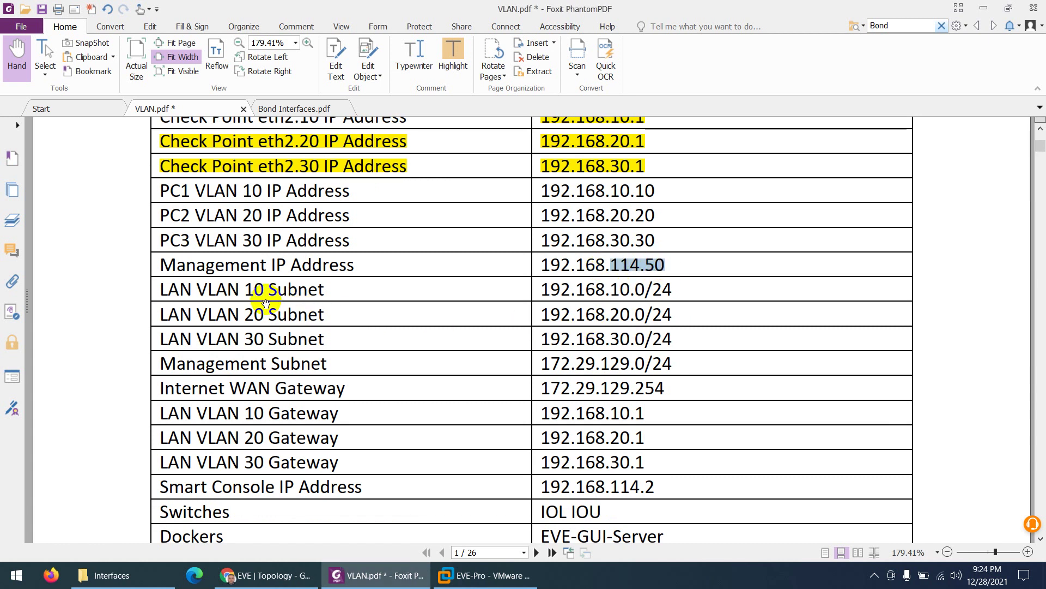
{"action": "scroll", "coordinate": [257, 297], "scroll_direction": "down", "scroll_amount": 1}
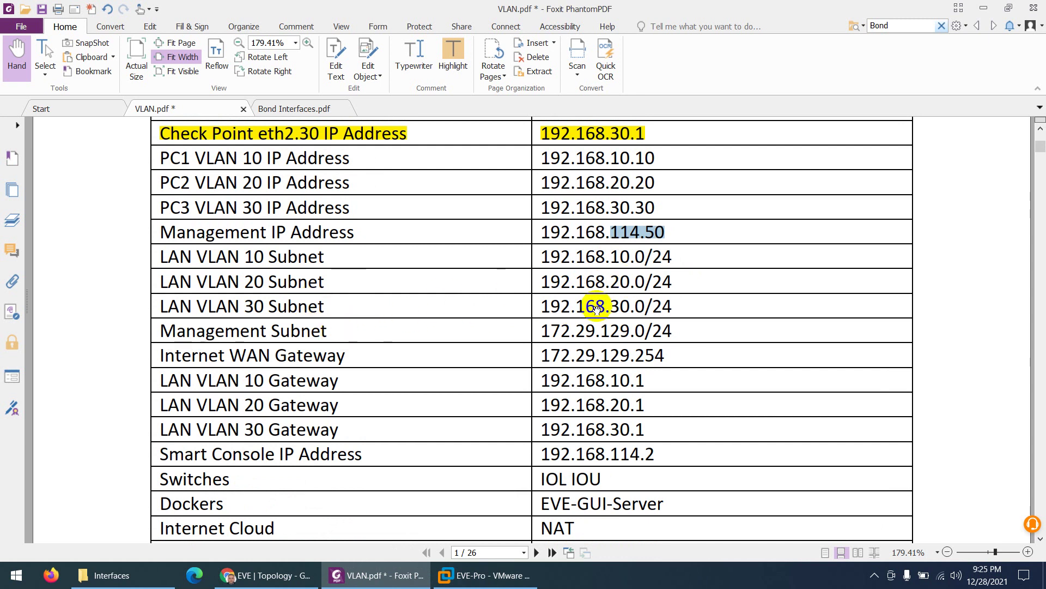
{"action": "left_click_drag", "start_coordinate": [608, 306], "coordinate": [673, 306]}
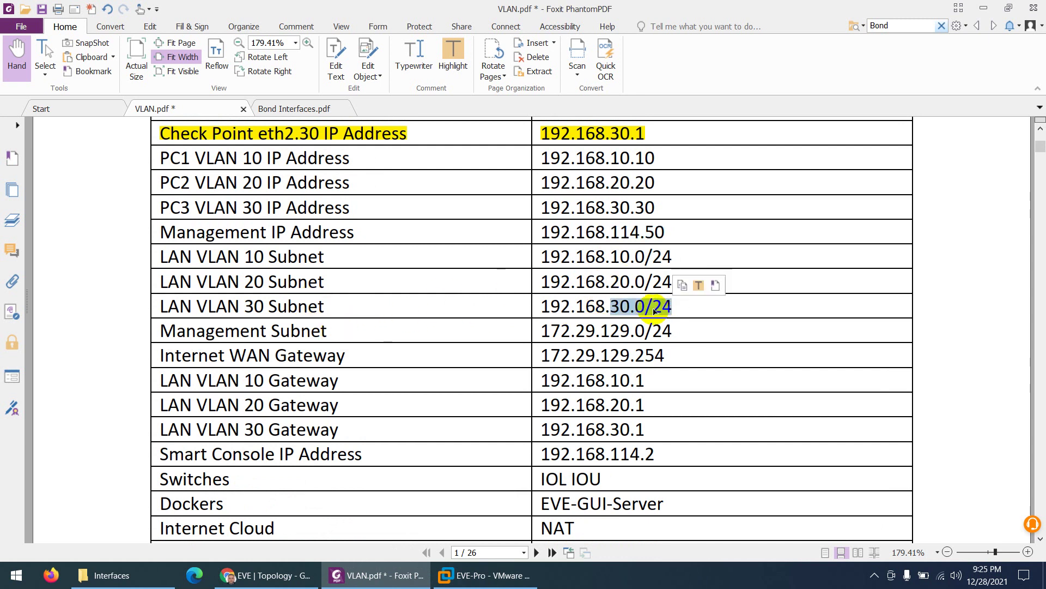
{"action": "scroll", "coordinate": [510, 326], "scroll_direction": "down", "scroll_amount": 1}
{"action": "left_click_drag", "start_coordinate": [545, 298], "coordinate": [678, 297]}
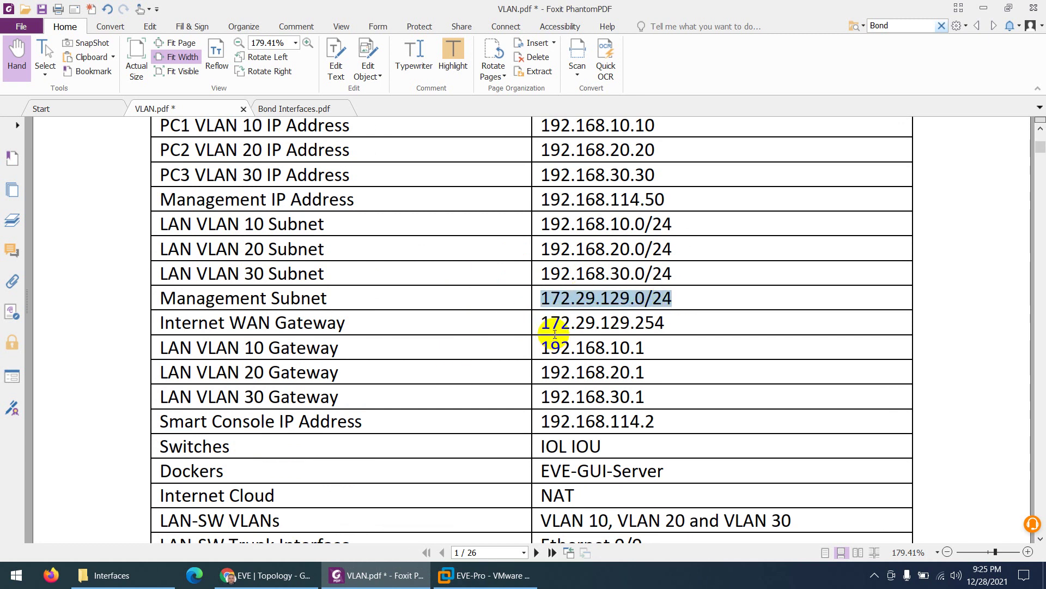
{"action": "scroll", "coordinate": [552, 337], "scroll_direction": "up", "scroll_amount": 6}
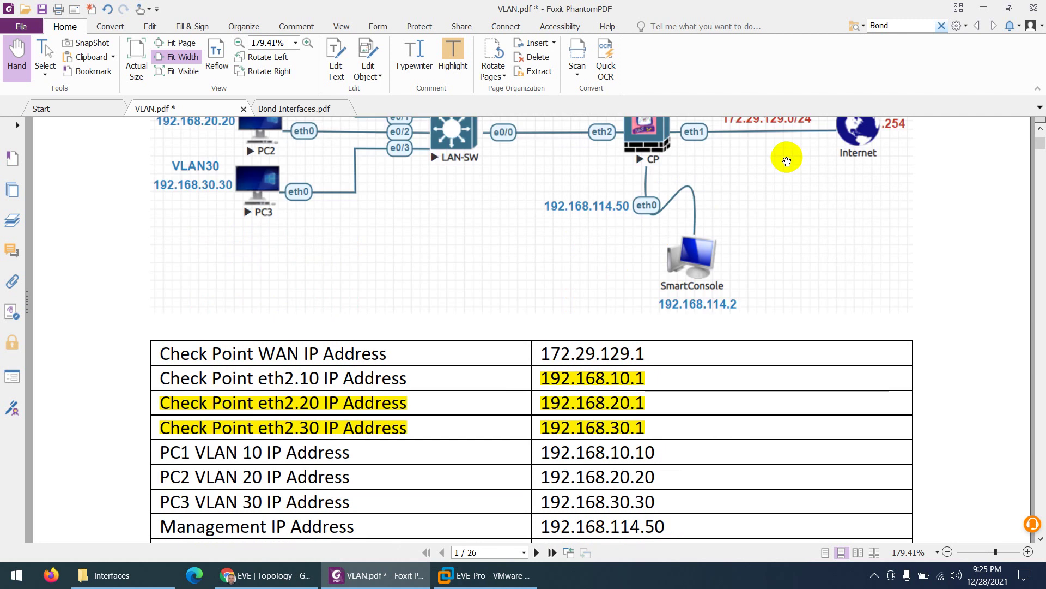
{"action": "scroll", "coordinate": [626, 321], "scroll_direction": "down", "scroll_amount": 3}
{"action": "scroll", "coordinate": [626, 321], "scroll_direction": "down", "scroll_amount": 3}
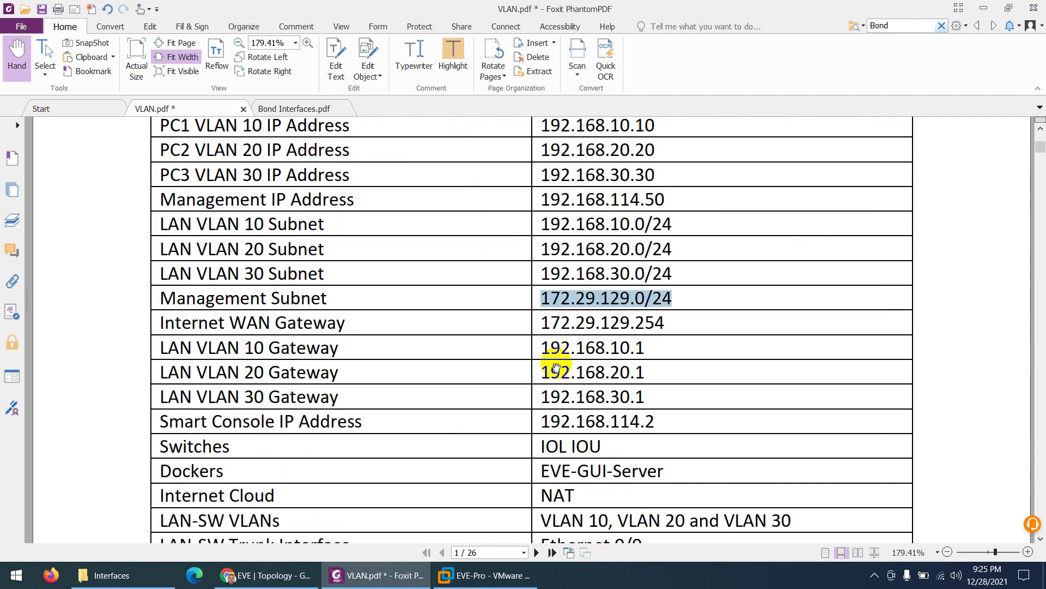
{"action": "scroll", "coordinate": [560, 363], "scroll_direction": "up", "scroll_amount": 7}
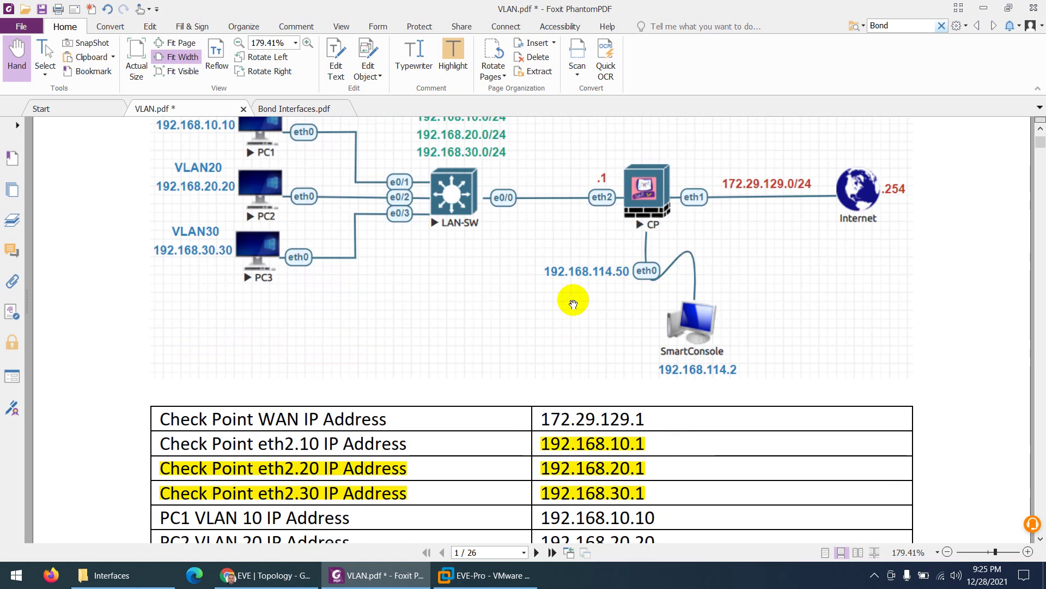
{"action": "scroll", "coordinate": [583, 283], "scroll_direction": "down", "scroll_amount": 8}
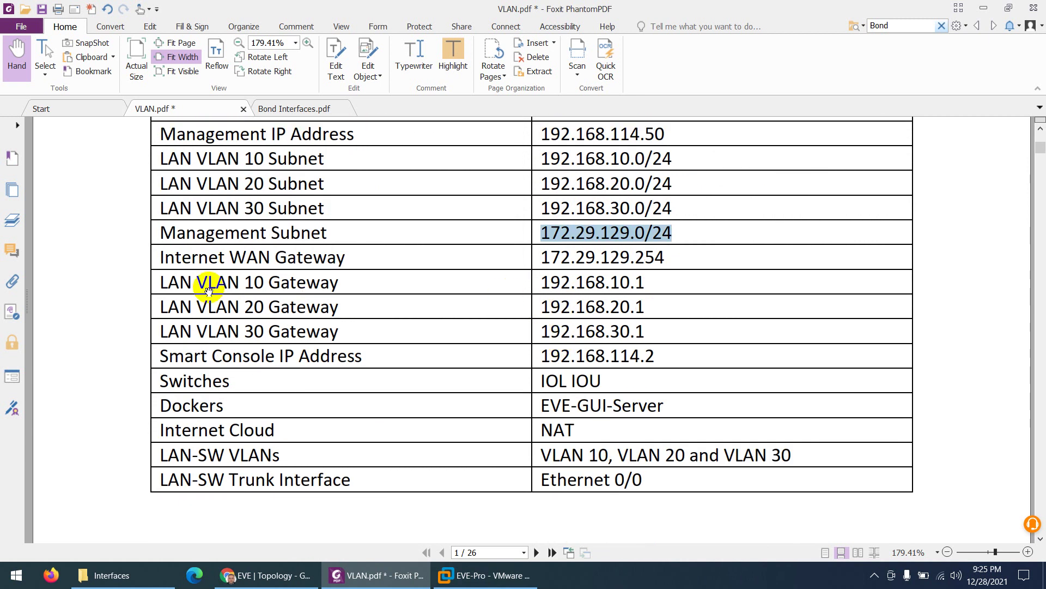
Step: Examine the VLAN gateway, Smart Console, switch, Docker, Internet cloud and trunk interface rows against the deployment diagram
{"action": "left_click_drag", "start_coordinate": [161, 282], "coordinate": [338, 331]}
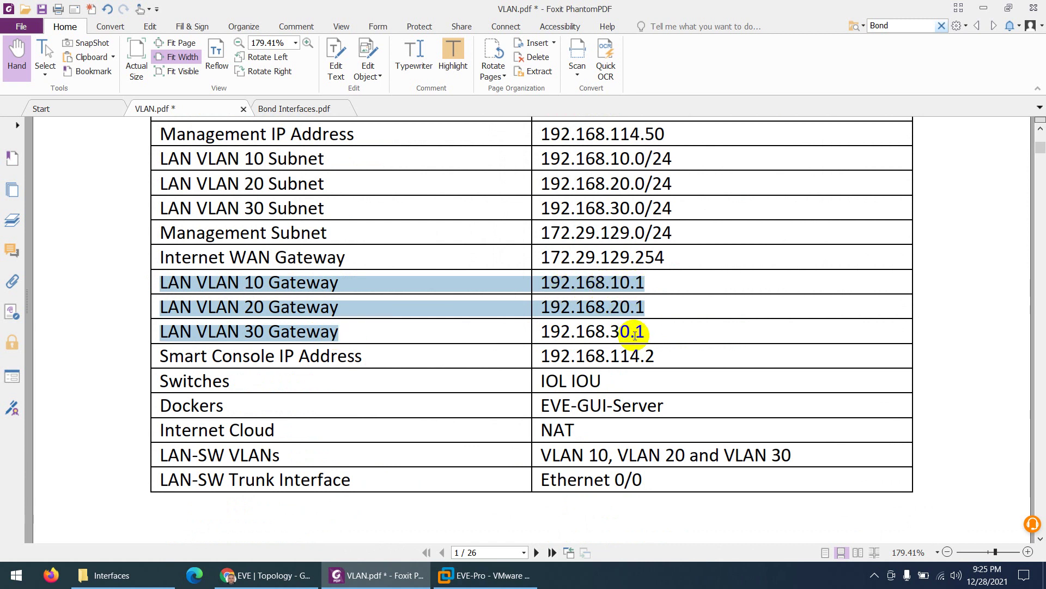
{"action": "scroll", "coordinate": [635, 336], "scroll_direction": "down", "scroll_amount": 1}
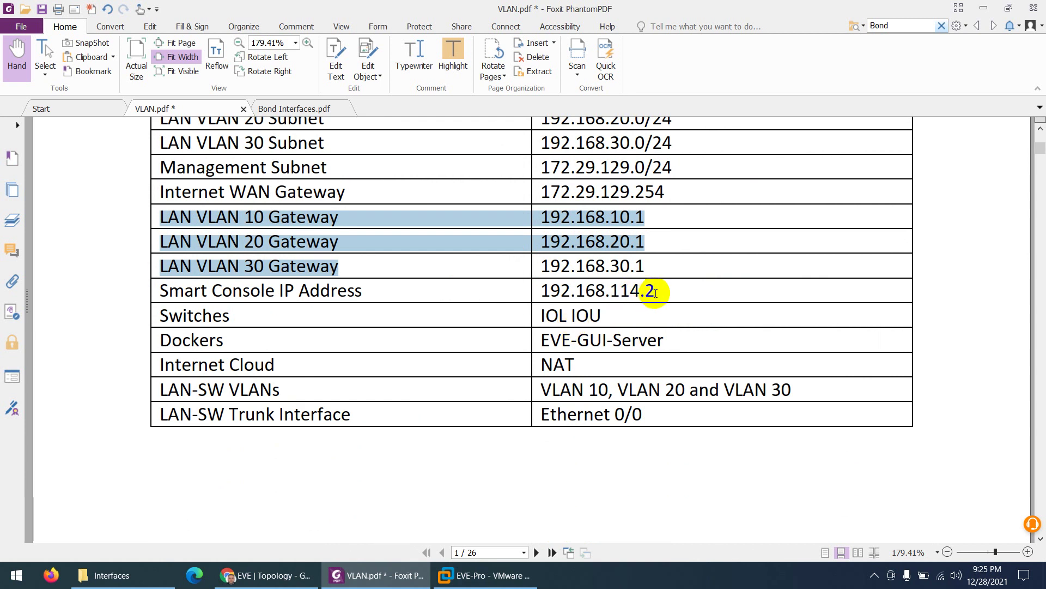
{"action": "scroll", "coordinate": [339, 334], "scroll_direction": "up", "scroll_amount": 6}
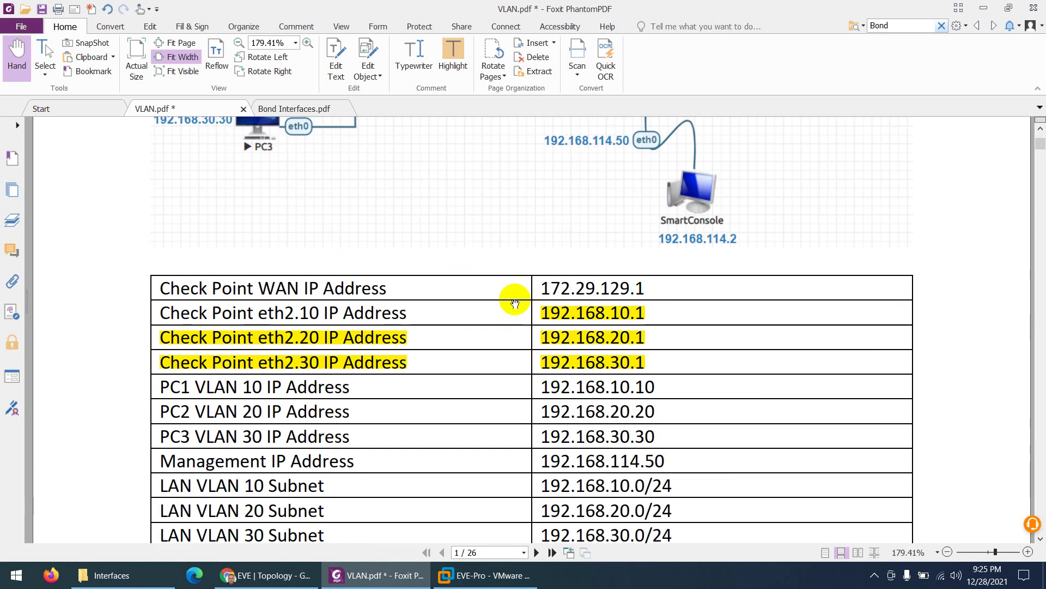
{"action": "scroll", "coordinate": [515, 303], "scroll_direction": "up", "scroll_amount": 3}
{"action": "scroll", "coordinate": [467, 289], "scroll_direction": "down", "scroll_amount": 8}
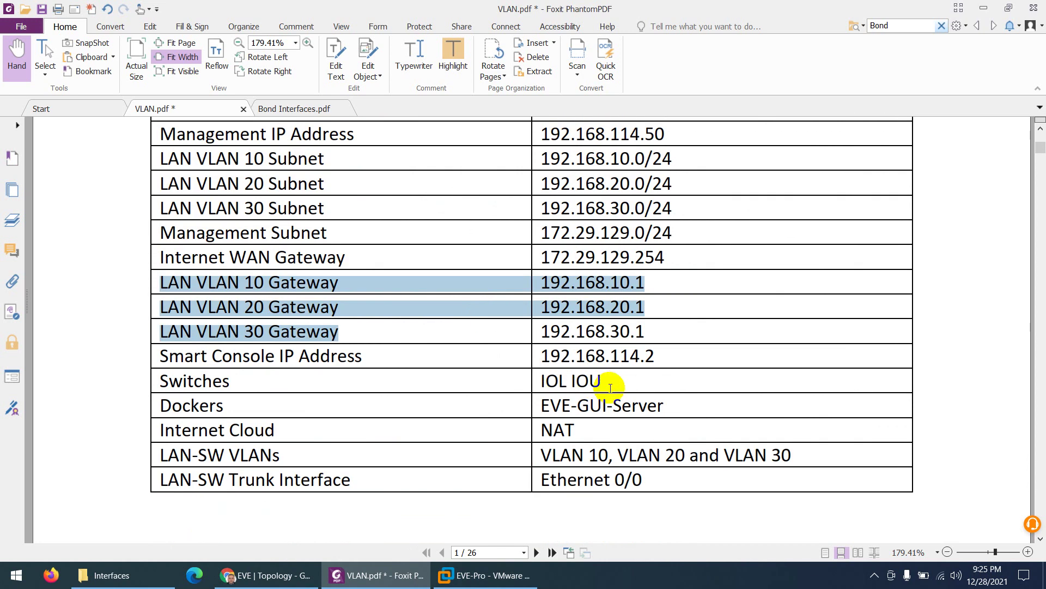
{"action": "left_click_drag", "start_coordinate": [545, 403], "coordinate": [673, 404]}
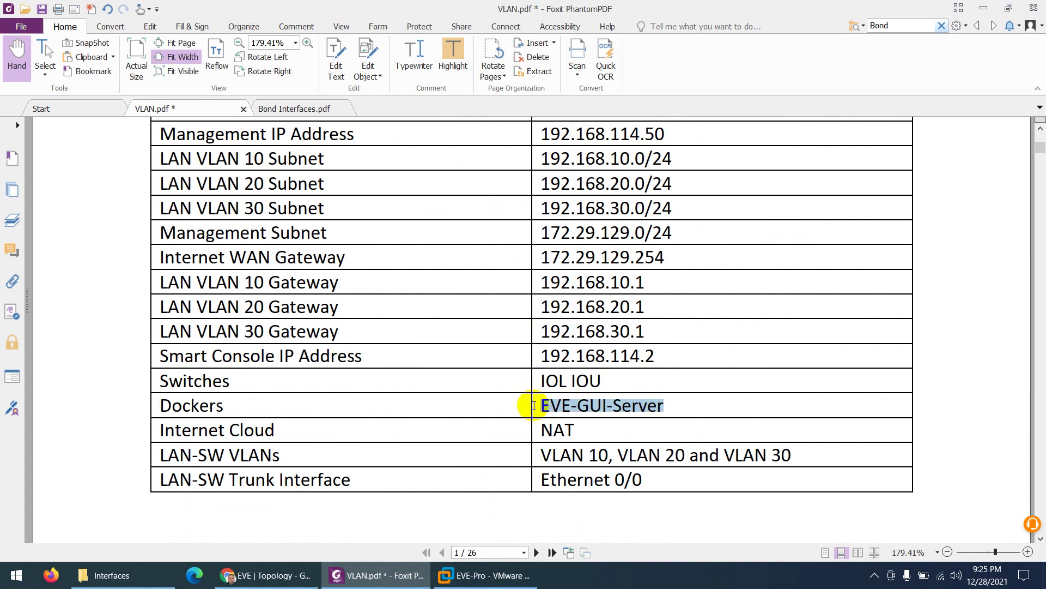
{"action": "scroll", "coordinate": [524, 403], "scroll_direction": "down", "scroll_amount": 1}
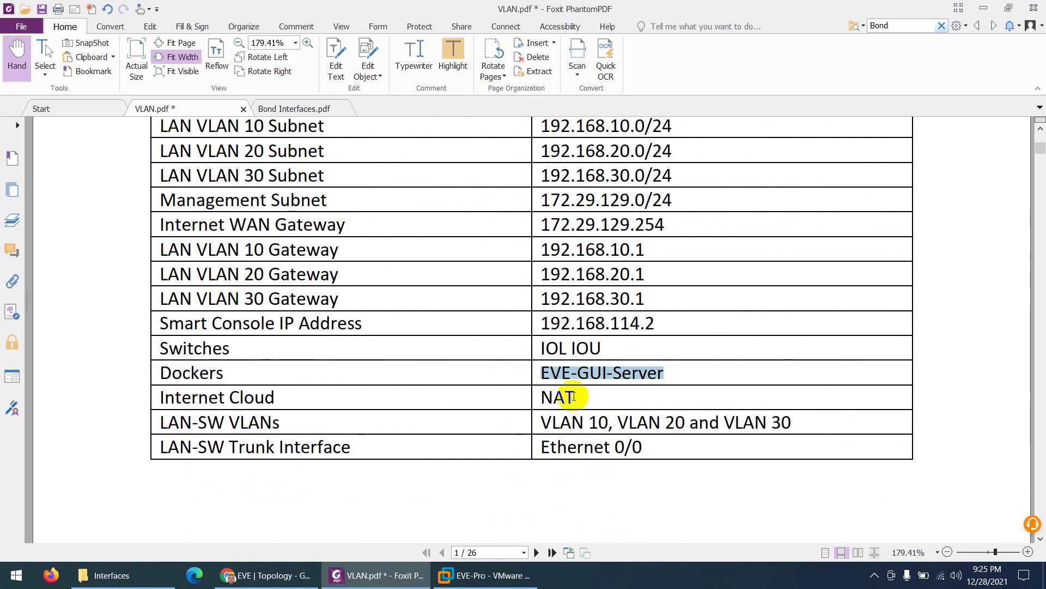
{"action": "left_click_drag", "start_coordinate": [573, 397], "coordinate": [542, 396]}
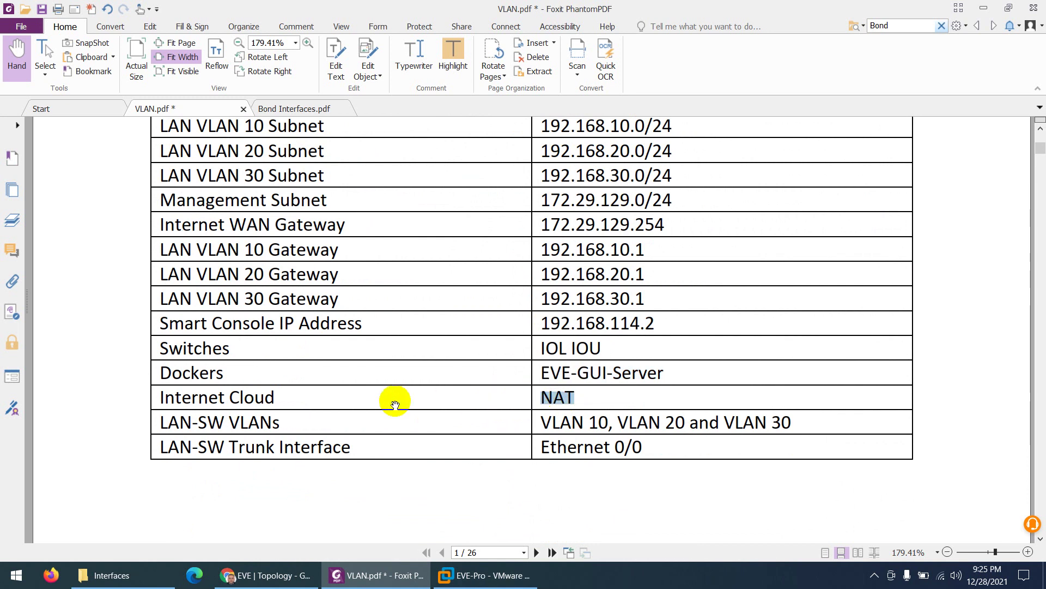
{"action": "left_click_drag", "start_coordinate": [542, 423], "coordinate": [791, 423]}
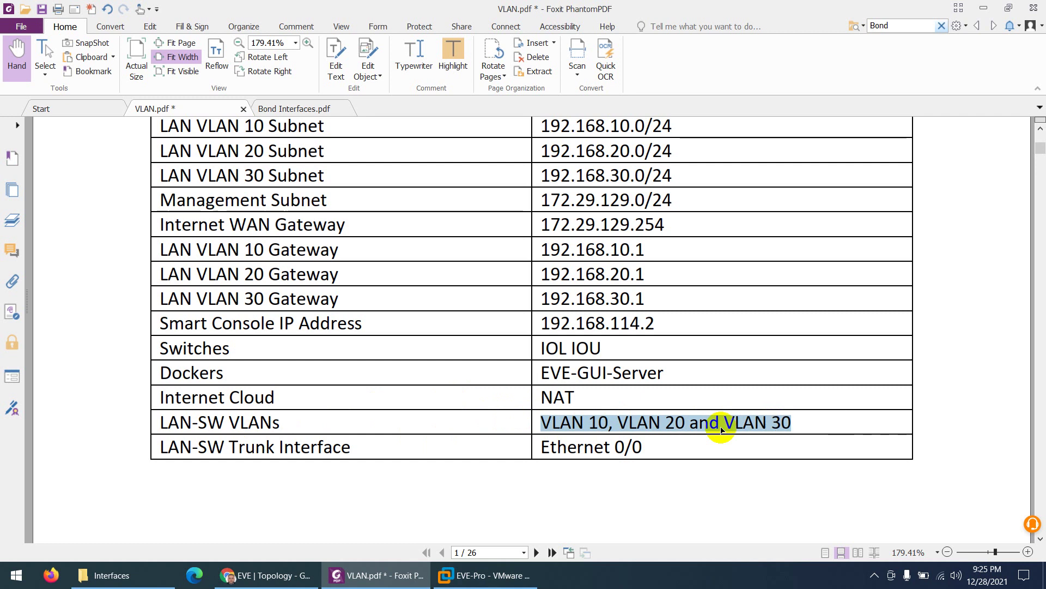
{"action": "left_click_drag", "start_coordinate": [230, 447], "coordinate": [534, 444]}
{"action": "scroll", "coordinate": [479, 334], "scroll_direction": "up", "scroll_amount": 6}
{"action": "scroll", "coordinate": [460, 313], "scroll_direction": "up", "scroll_amount": 3}
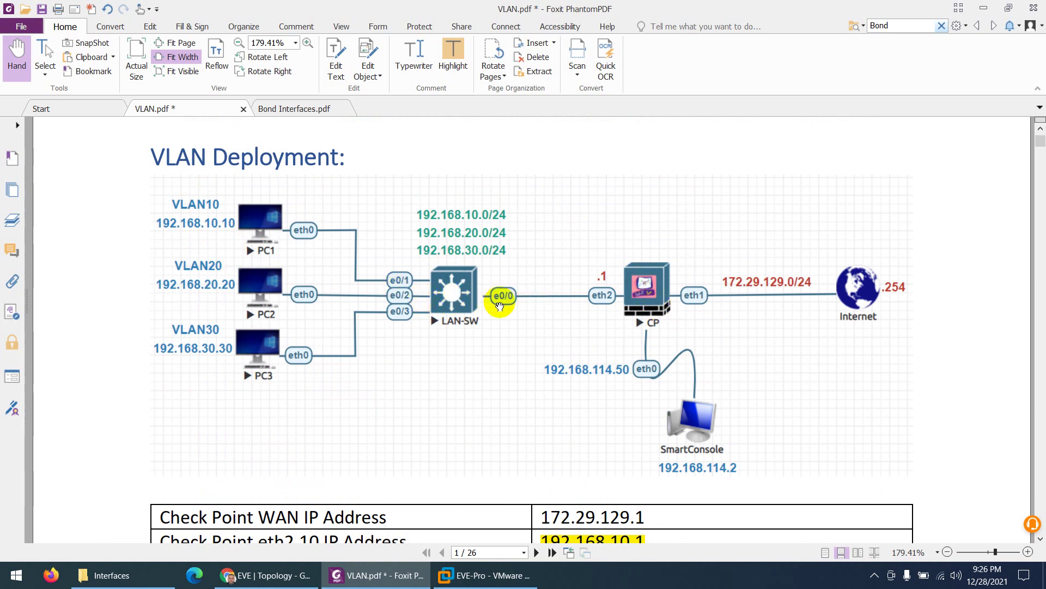
{"action": "scroll", "coordinate": [506, 299], "scroll_direction": "down", "scroll_amount": 10}
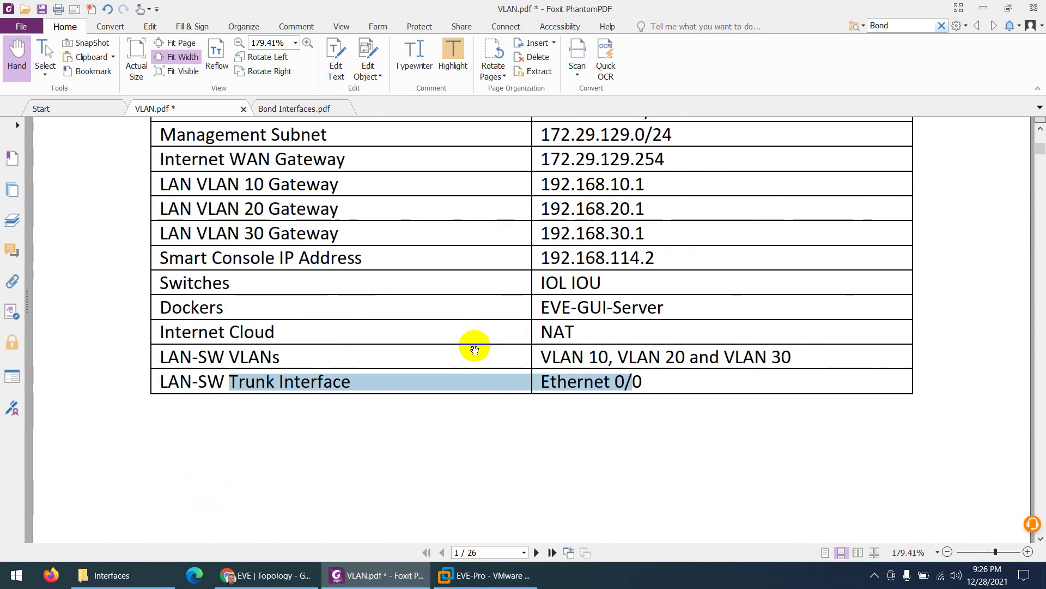
{"action": "scroll", "coordinate": [469, 344], "scroll_direction": "up", "scroll_amount": 10}
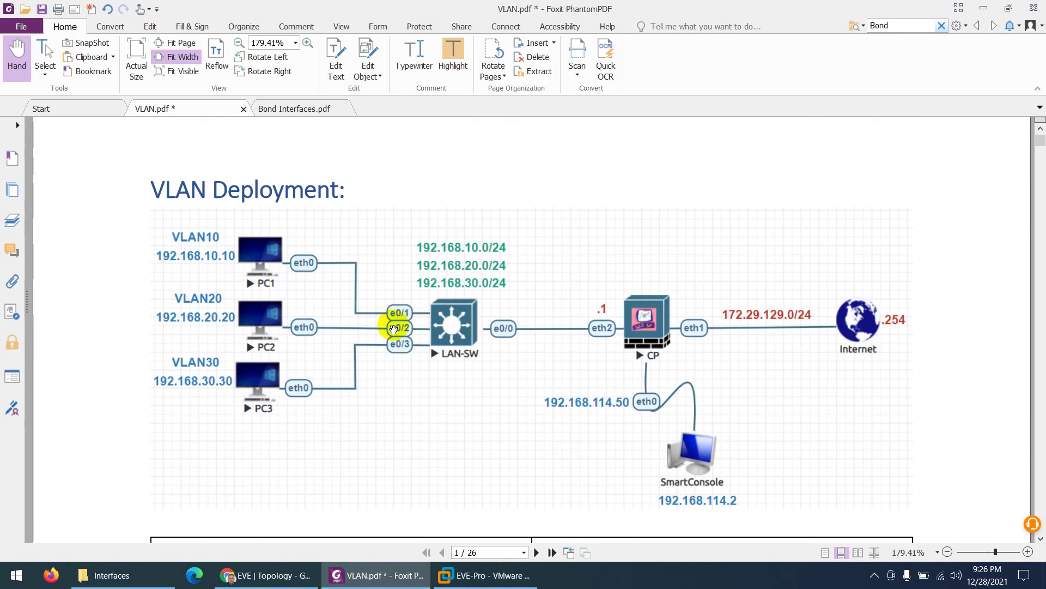
Step: Switch to the EVE topology in Chrome and add one CheckPoint Security Gateway VE node with its default settings
{"action": "left_click", "coordinate": [265, 575]}
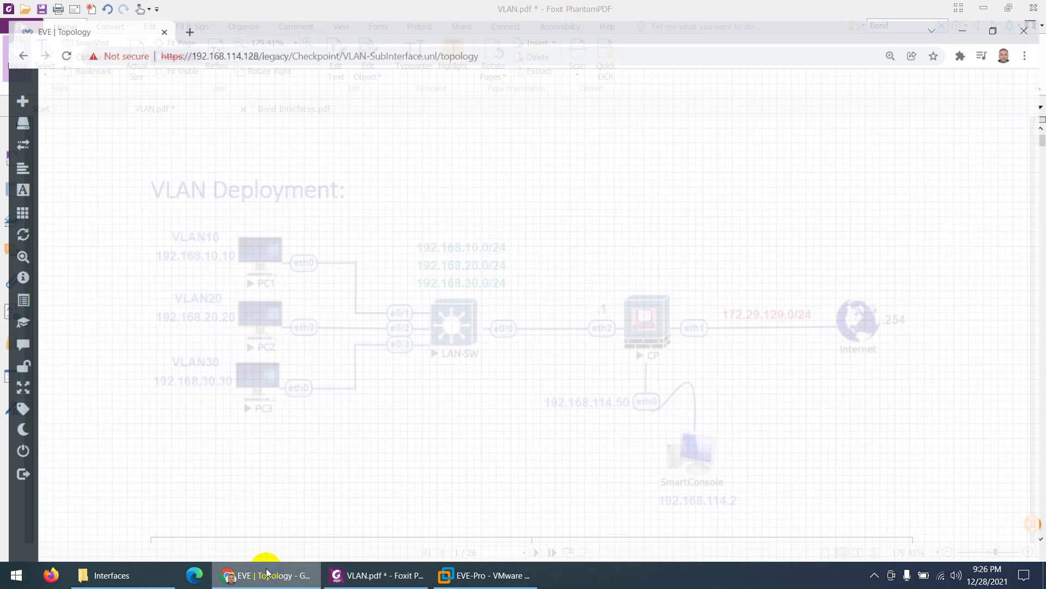
{"action": "right_click", "coordinate": [479, 221]}
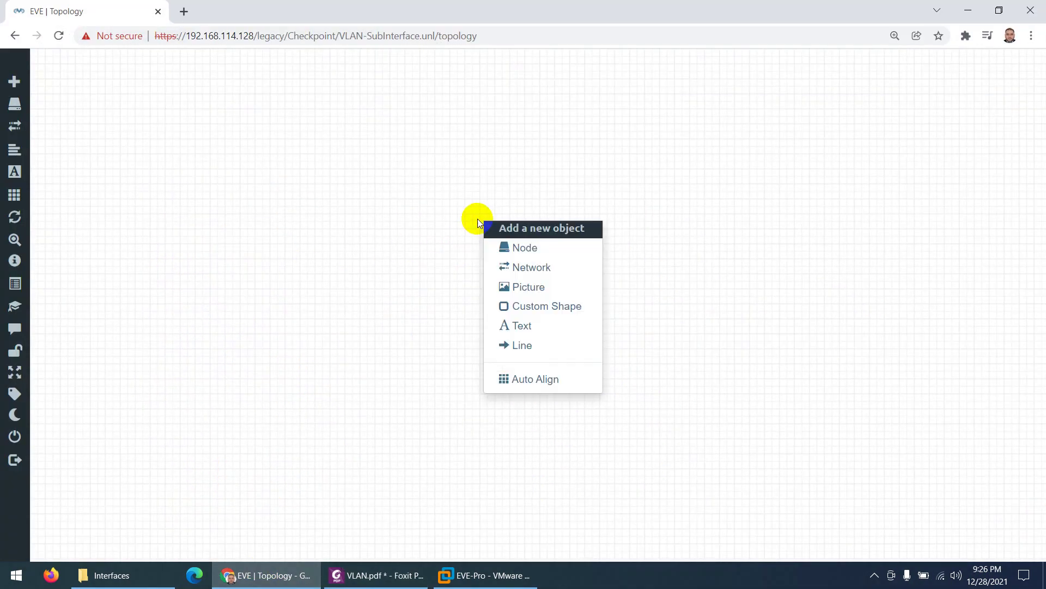
{"action": "left_click", "coordinate": [502, 247]}
{"action": "type", "text": "sec"}
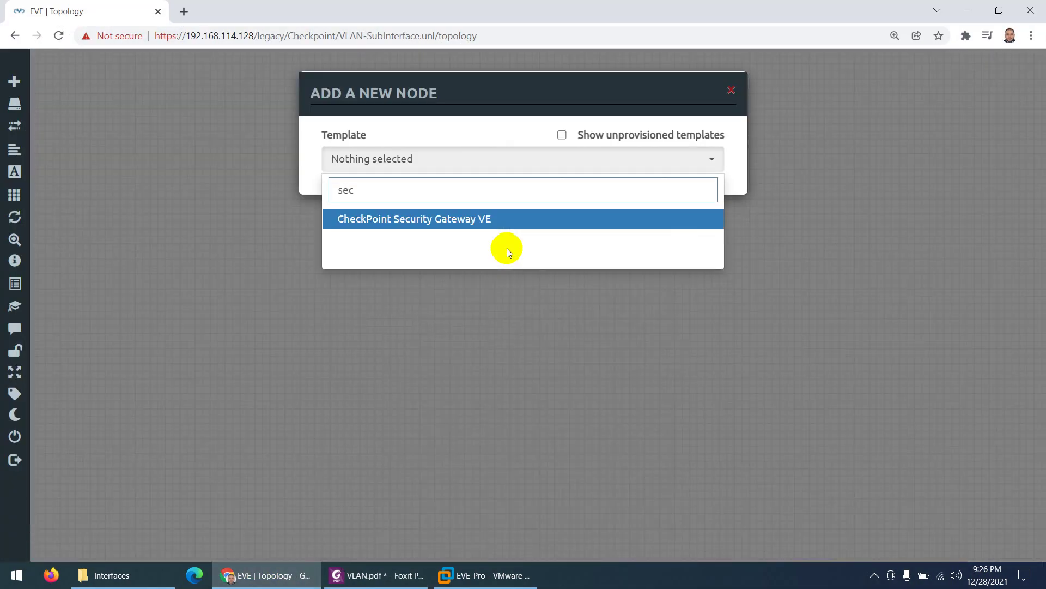
{"action": "left_click", "coordinate": [439, 220]}
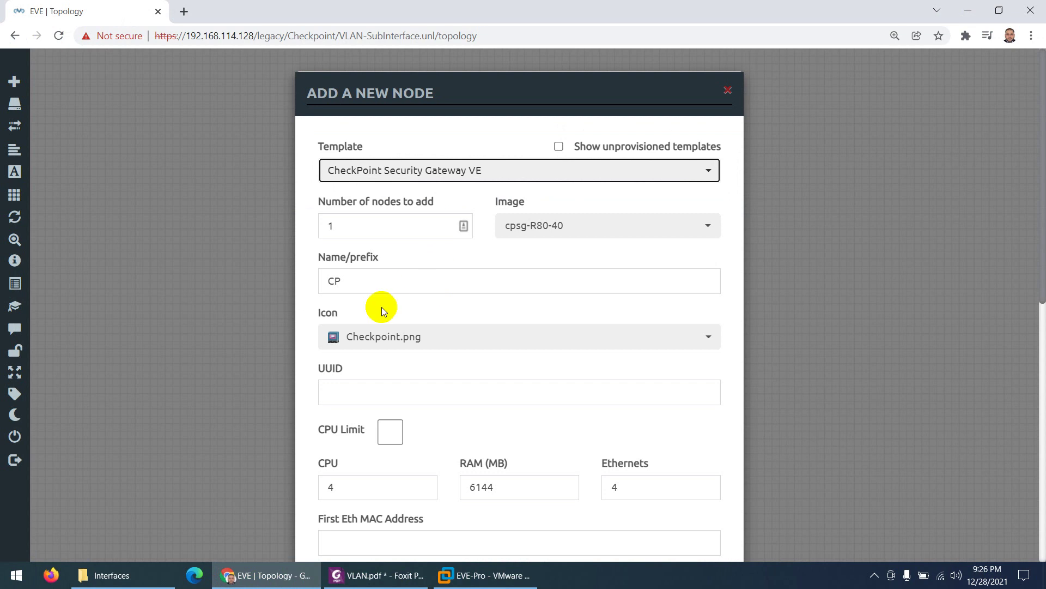
{"action": "scroll", "coordinate": [377, 312], "scroll_direction": "down", "scroll_amount": 10}
{"action": "left_click", "coordinate": [445, 515]}
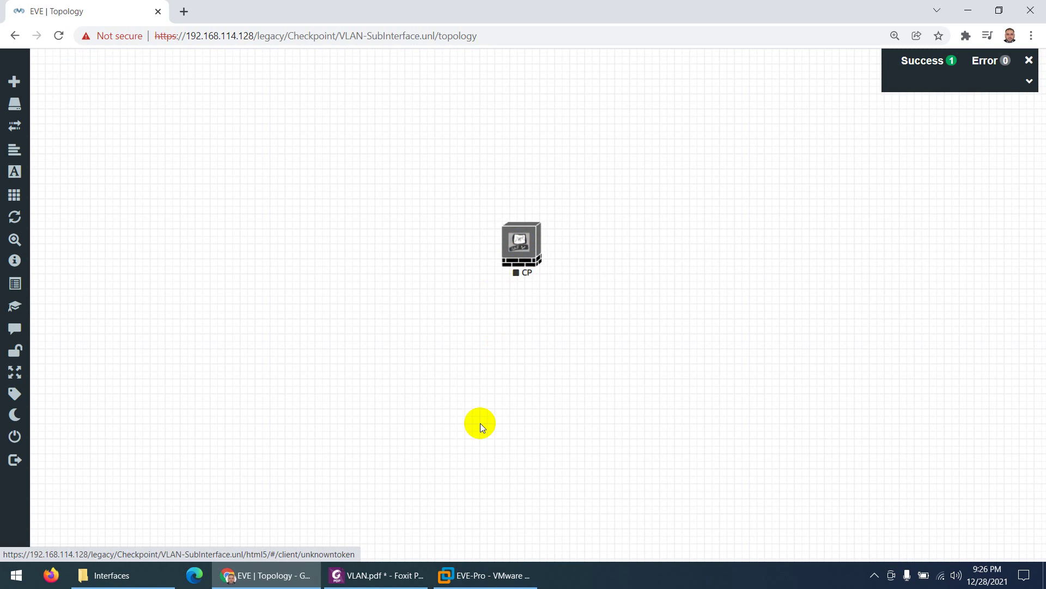
Step: Check the deployment diagram in the VLAN PDF, return to the EVE topology and start a new node from the Cisco IOL template
{"action": "left_click", "coordinate": [381, 575]}
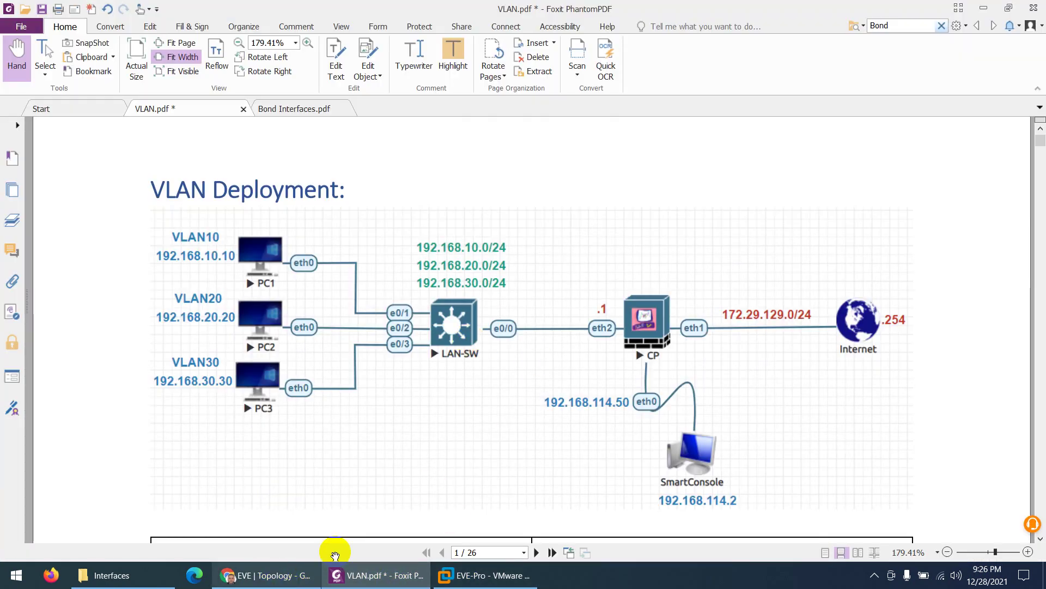
{"action": "left_click", "coordinate": [277, 575]}
{"action": "right_click", "coordinate": [403, 249]}
{"action": "left_click", "coordinate": [416, 273]}
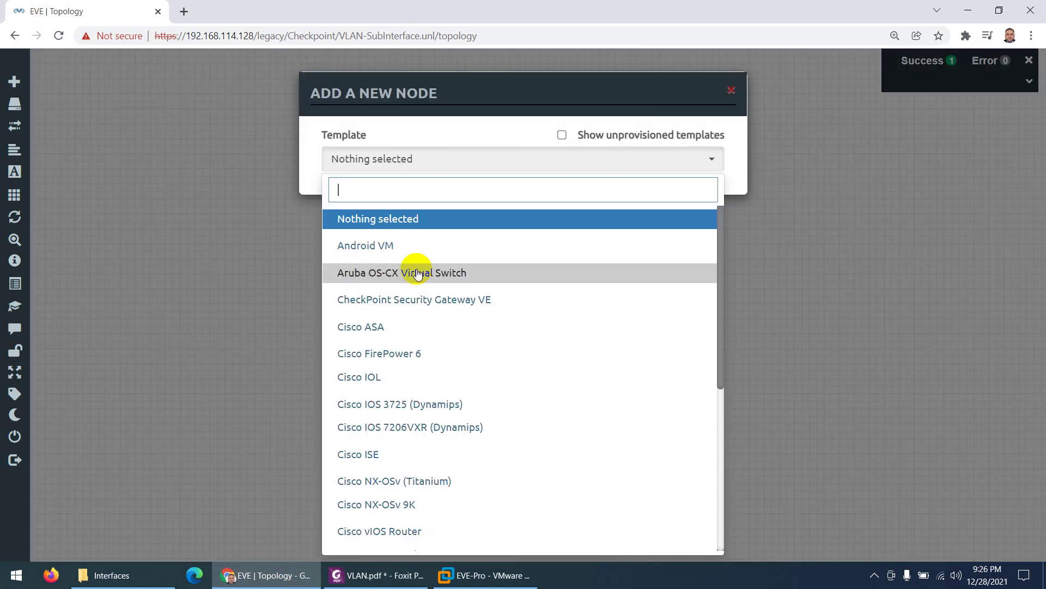
{"action": "type", "text": "iol"}
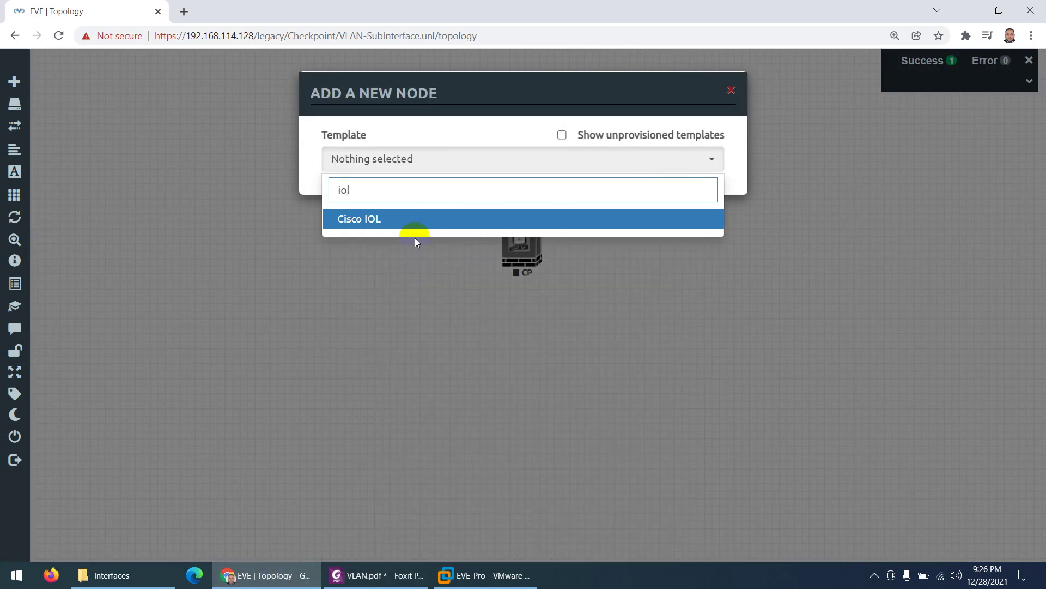
{"action": "left_click", "coordinate": [372, 220]}
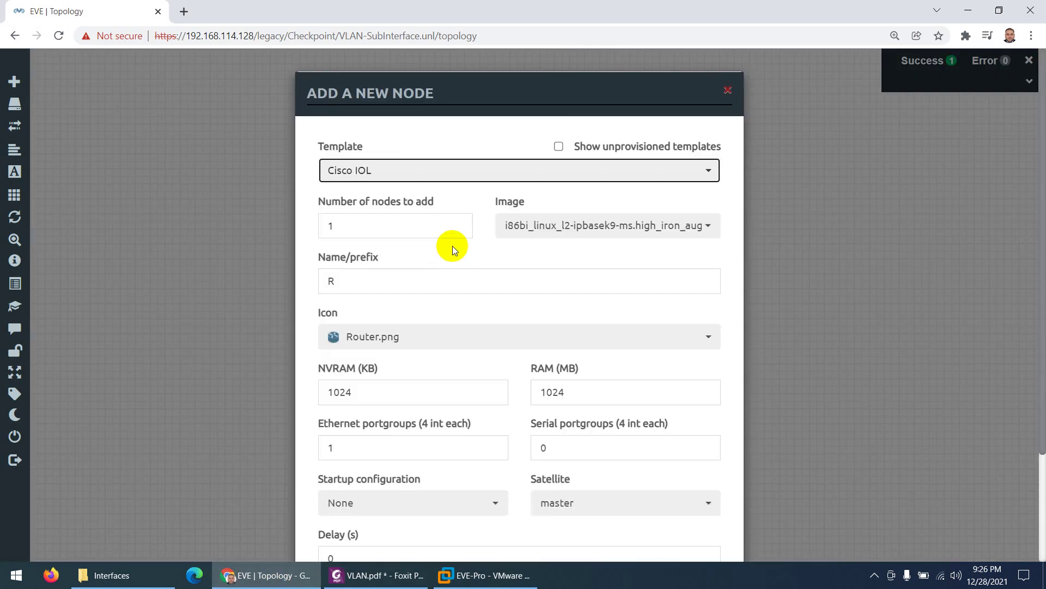
Step: Name the new Cisco IOL node LAN-SW and give it the Switch L3.png icon
{"action": "double_click", "coordinate": [329, 280]}
{"action": "type", "text": "sw"}
{"action": "key", "text": "BackSpace"}
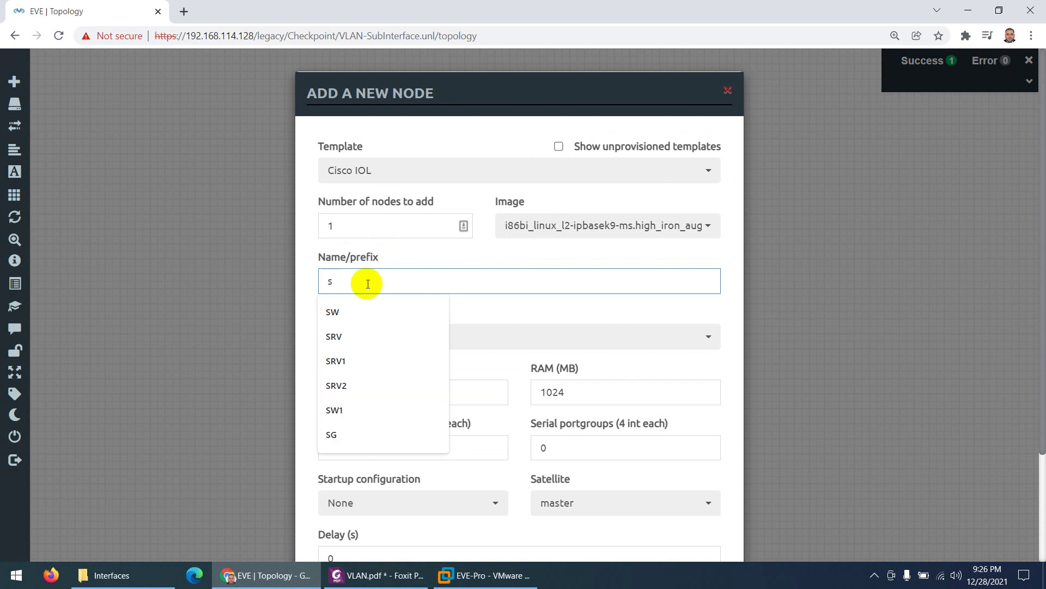
{"action": "key", "text": "BackSpace"}
{"action": "type", "text": "l"}
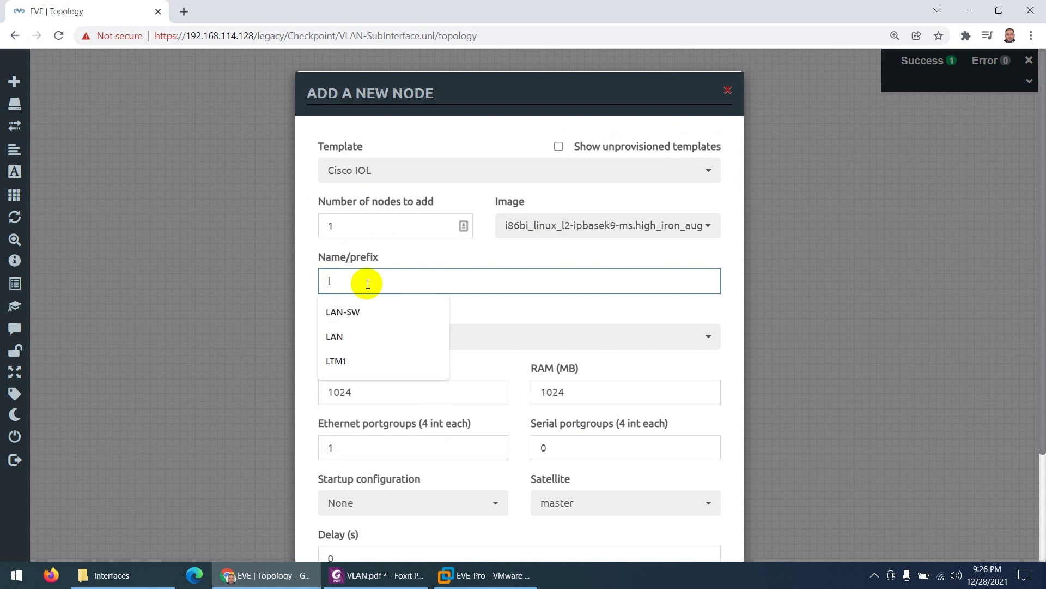
{"action": "left_click", "coordinate": [341, 314]}
{"action": "left_click", "coordinate": [354, 334]}
{"action": "scroll", "coordinate": [413, 292], "scroll_direction": "down", "scroll_amount": 5}
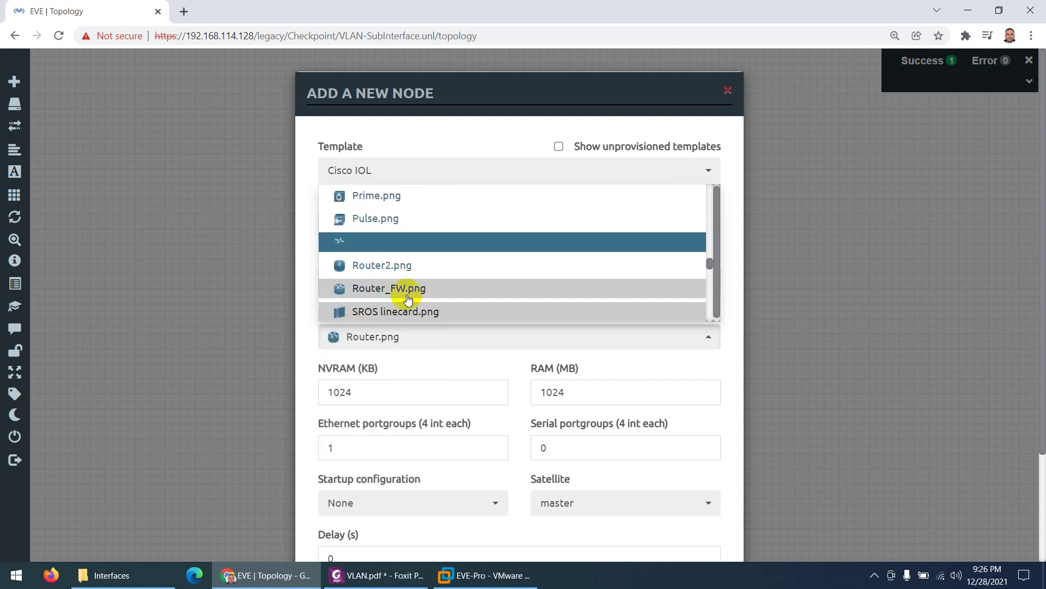
{"action": "scroll", "coordinate": [413, 292], "scroll_direction": "down", "scroll_amount": 3}
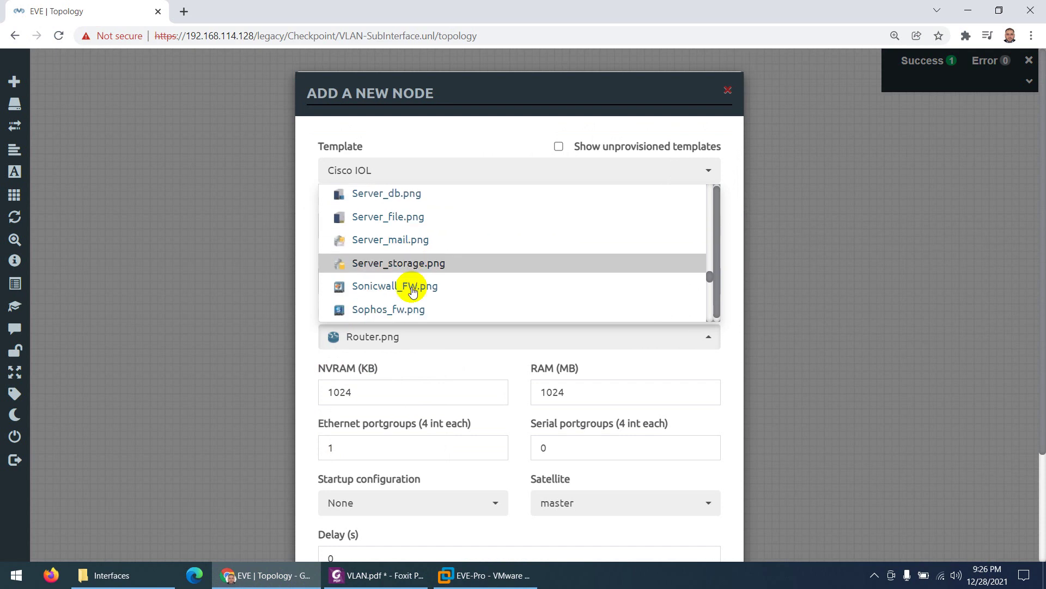
{"action": "left_click", "coordinate": [407, 264]}
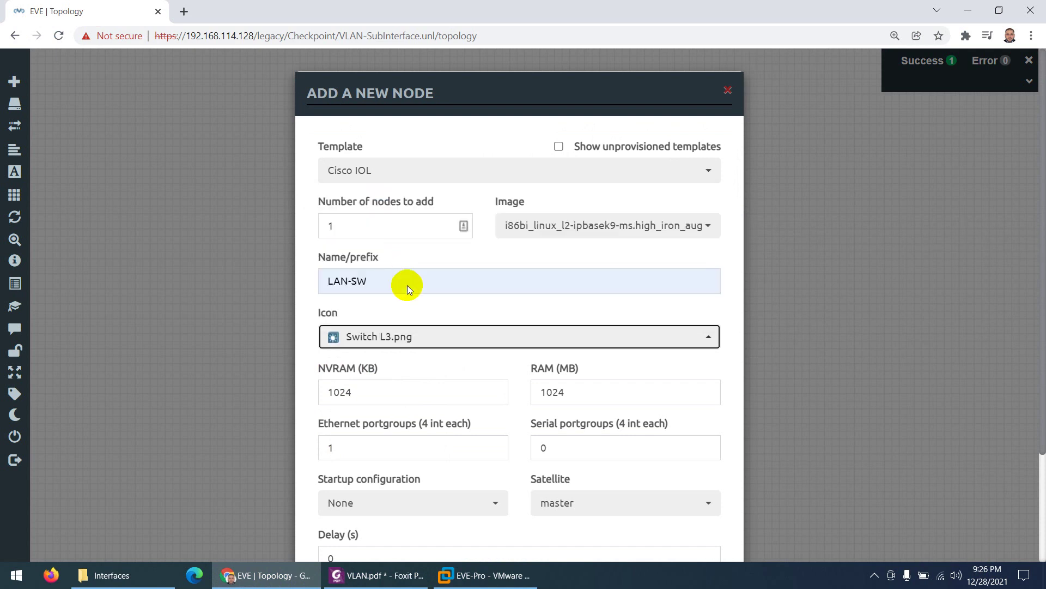
Step: Check the switch ports in the VLAN PDF diagram, save LAN-SW with one Ethernet portgroup and place it left of CP
{"action": "scroll", "coordinate": [404, 349], "scroll_direction": "down", "scroll_amount": 3}
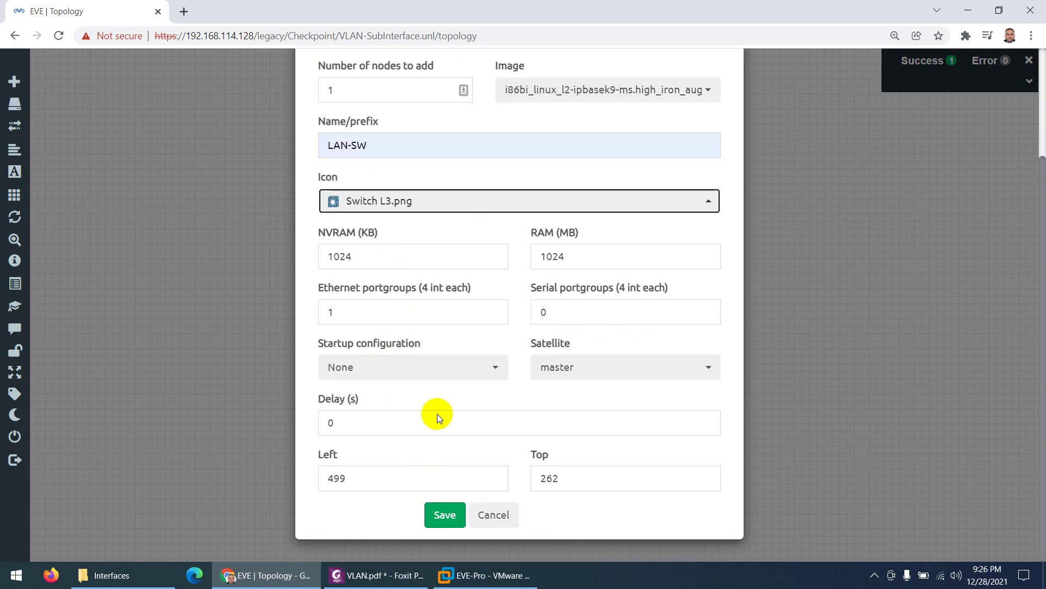
{"action": "scroll", "coordinate": [435, 382], "scroll_direction": "up", "scroll_amount": 3}
{"action": "scroll", "coordinate": [365, 373], "scroll_direction": "down", "scroll_amount": 3}
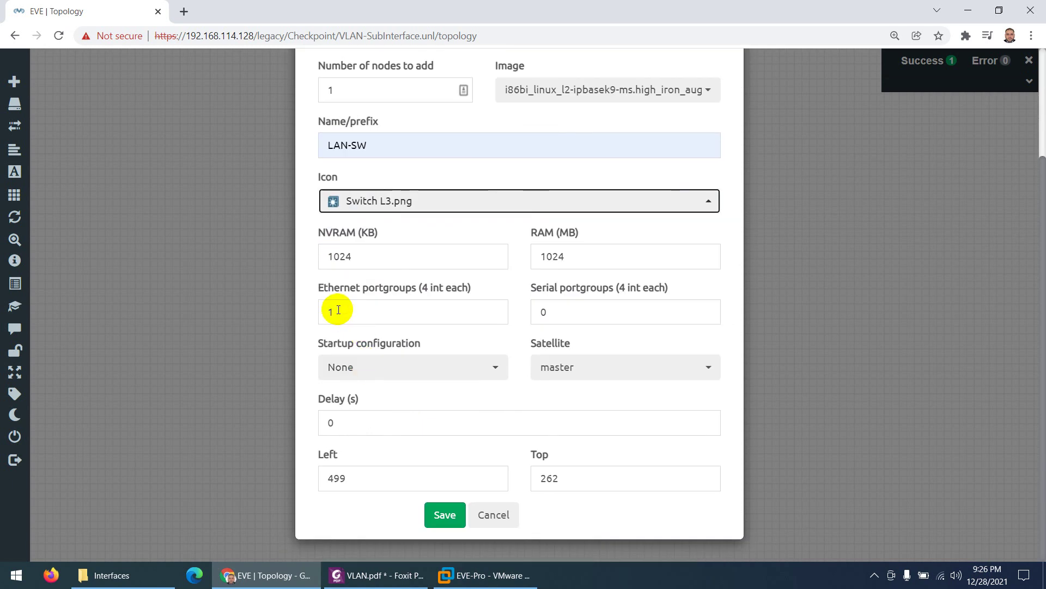
{"action": "left_click", "coordinate": [376, 575]}
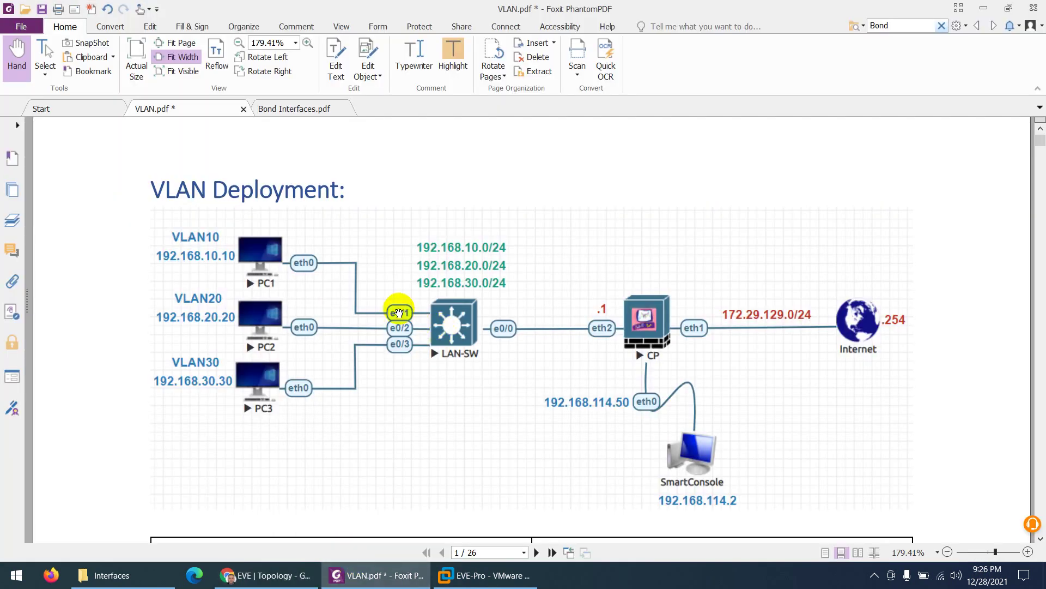
{"action": "left_click", "coordinate": [361, 579]}
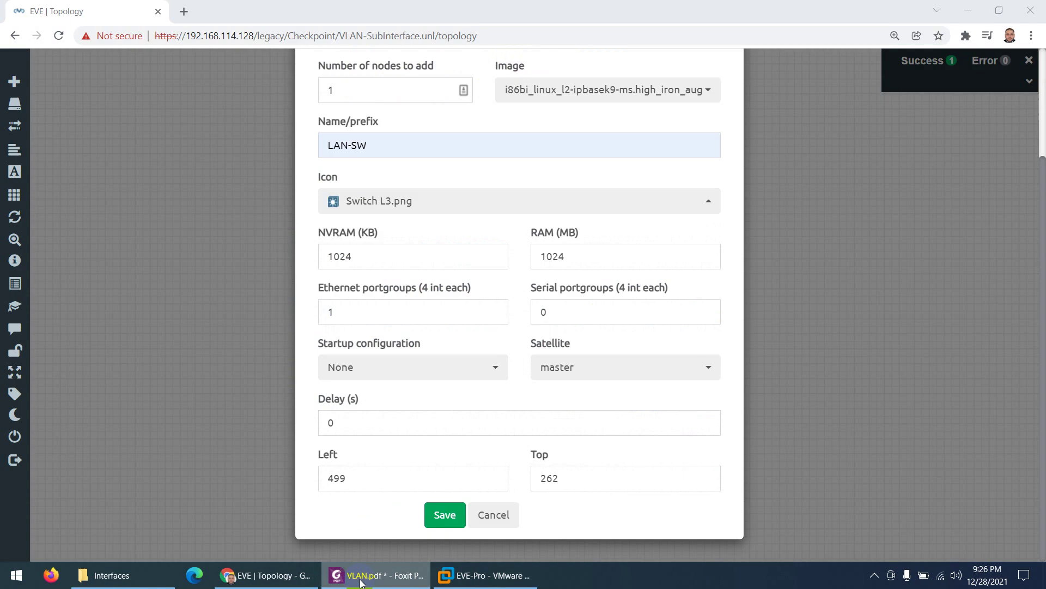
{"action": "left_click_drag", "start_coordinate": [341, 306], "coordinate": [319, 306]}
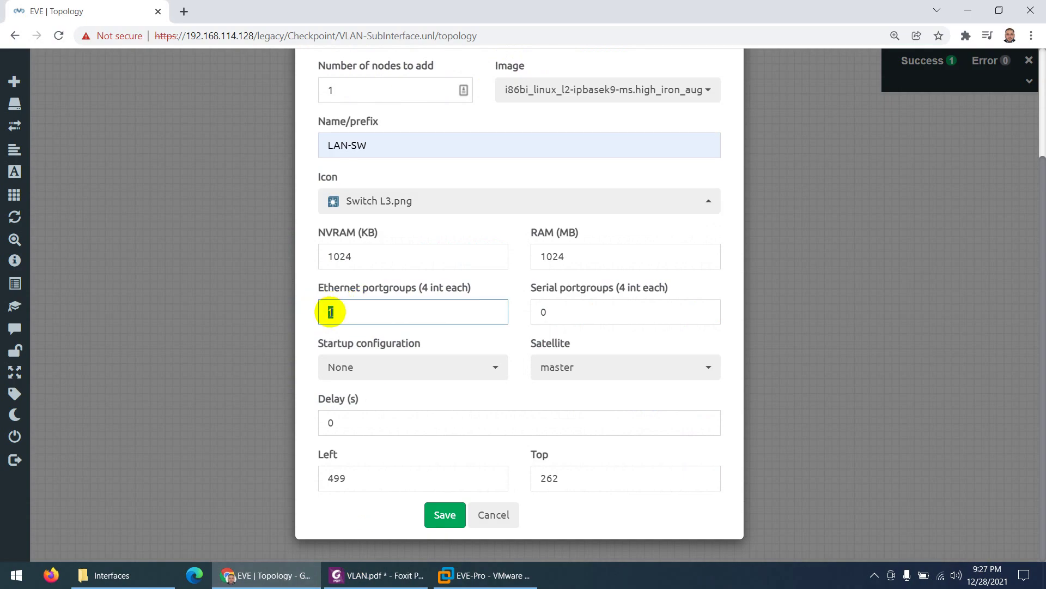
{"action": "left_click", "coordinate": [442, 515]}
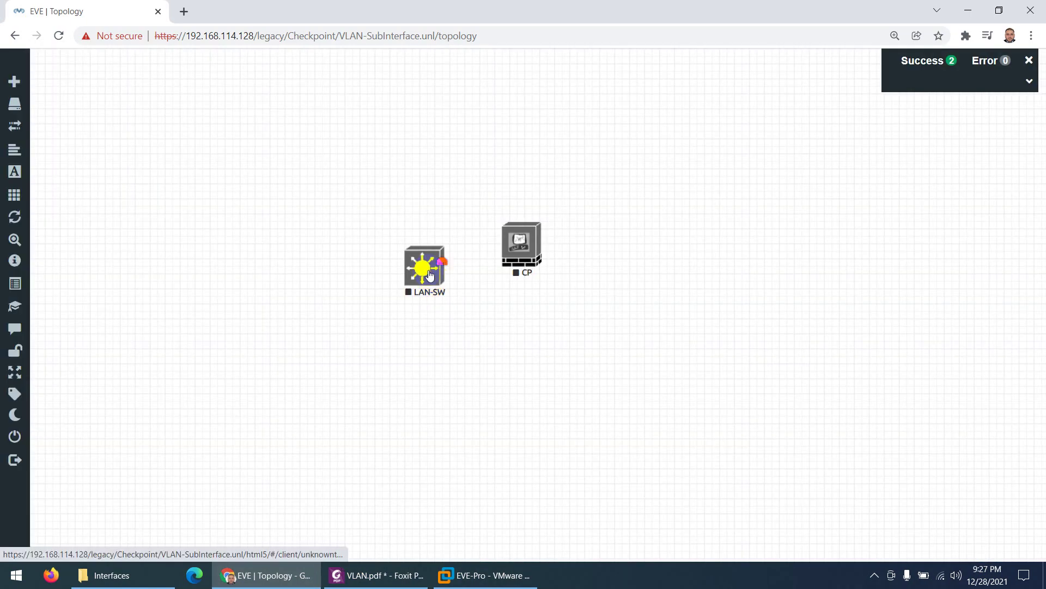
{"action": "left_click_drag", "start_coordinate": [430, 275], "coordinate": [382, 253]}
Step: Start a new node from the Docker.io template using the eve-gui-server:latest image
{"action": "right_click", "coordinate": [426, 323]}
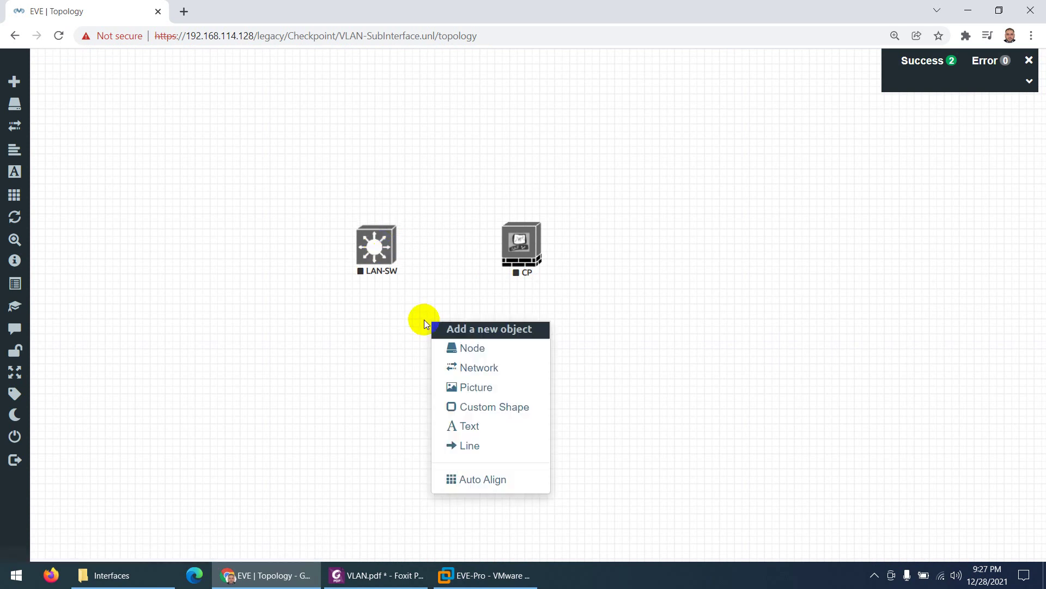
{"action": "left_click", "coordinate": [465, 348]}
{"action": "type", "text": "do"}
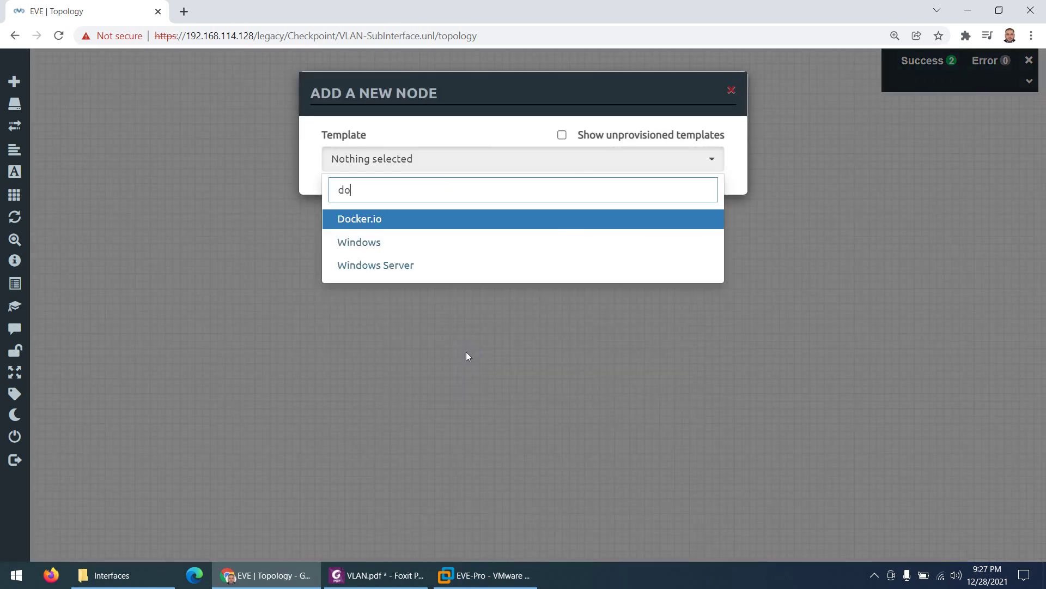
{"action": "type", "text": "c"}
{"action": "left_click", "coordinate": [361, 219]}
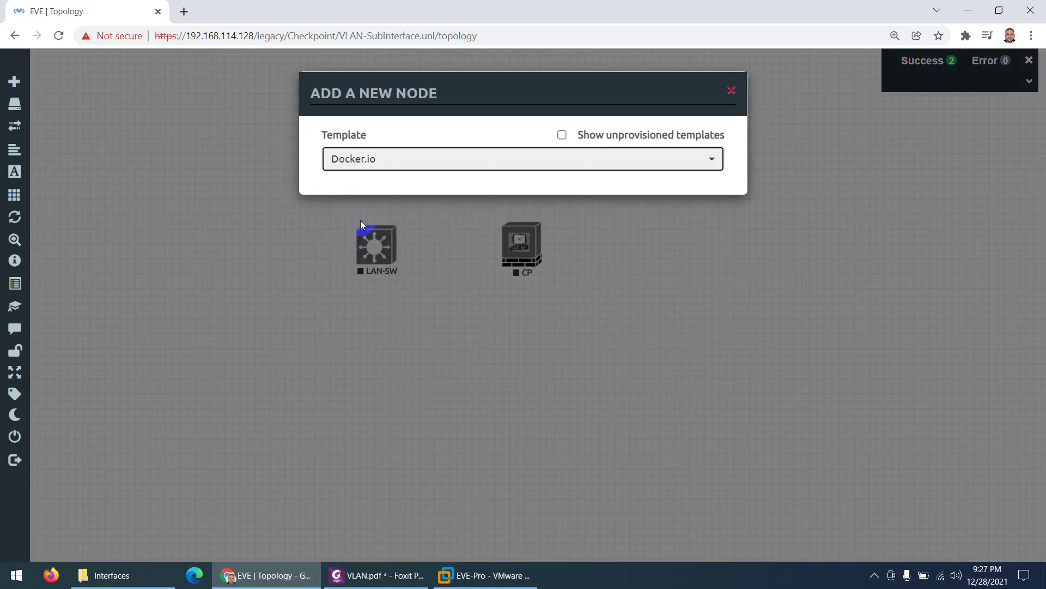
{"action": "left_click", "coordinate": [548, 237]}
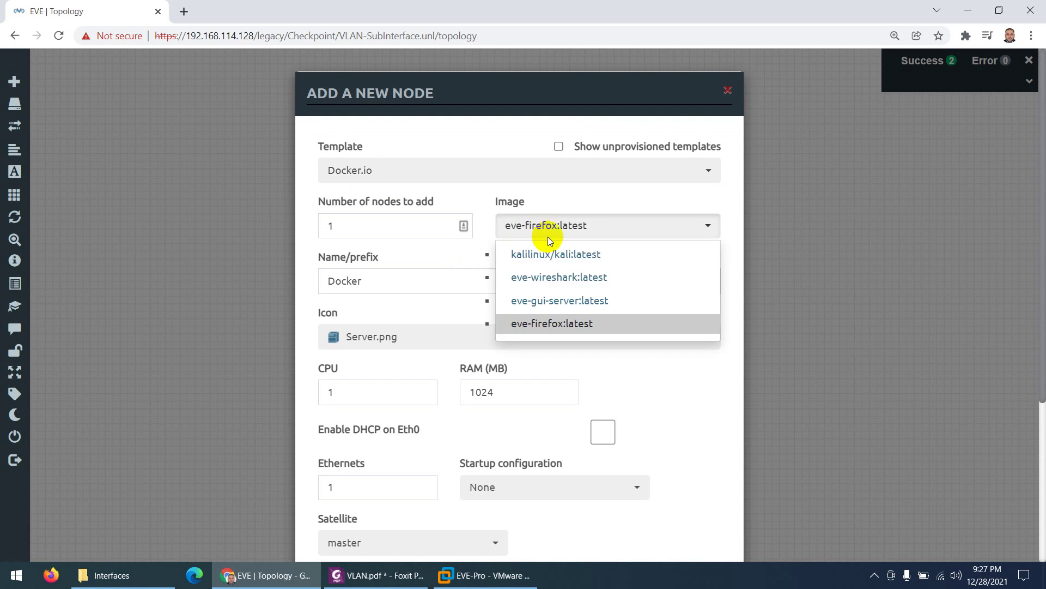
{"action": "left_click", "coordinate": [548, 301]}
Step: Name the Docker node PC1, give it the Desktop4.png icon and save it
{"action": "left_click_drag", "start_coordinate": [360, 280], "coordinate": [290, 289]}
{"action": "type", "text": "pC"}
{"action": "key", "text": "BackSpace"}
{"action": "key", "text": "BackSpace"}
{"action": "type", "text": "PC1"}
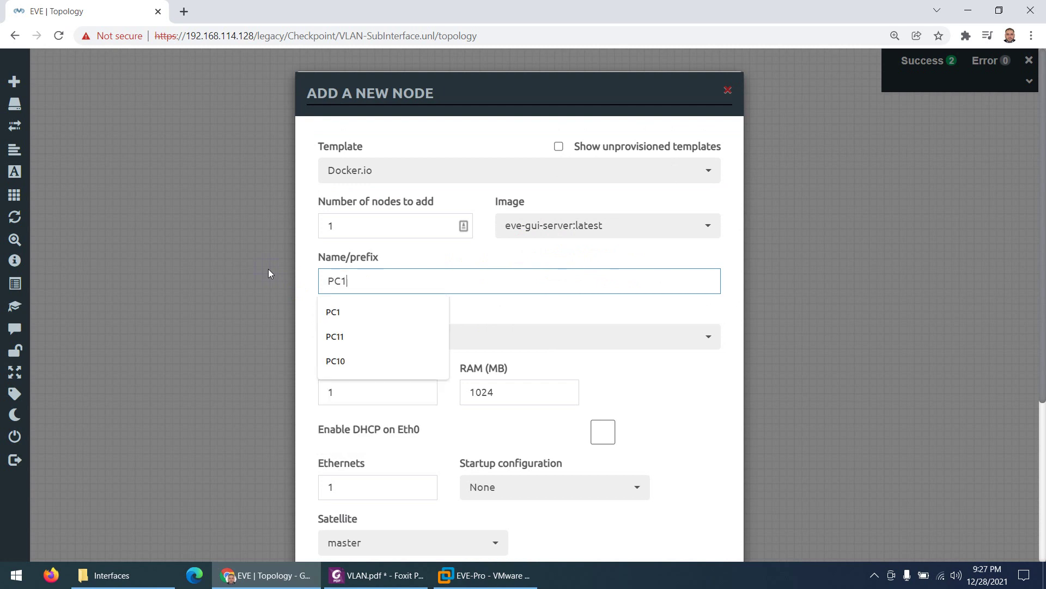
{"action": "scroll", "coordinate": [268, 273], "scroll_direction": "down", "scroll_amount": 4}
{"action": "left_click", "coordinate": [386, 134]}
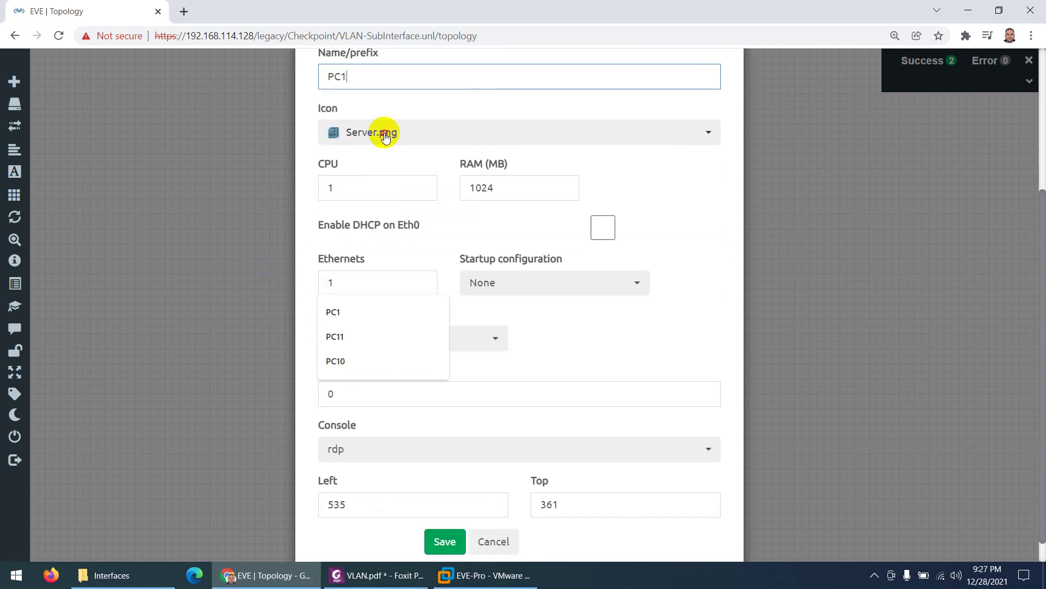
{"action": "key", "text": "c"}
{"action": "scroll", "coordinate": [436, 250], "scroll_direction": "down", "scroll_amount": 5}
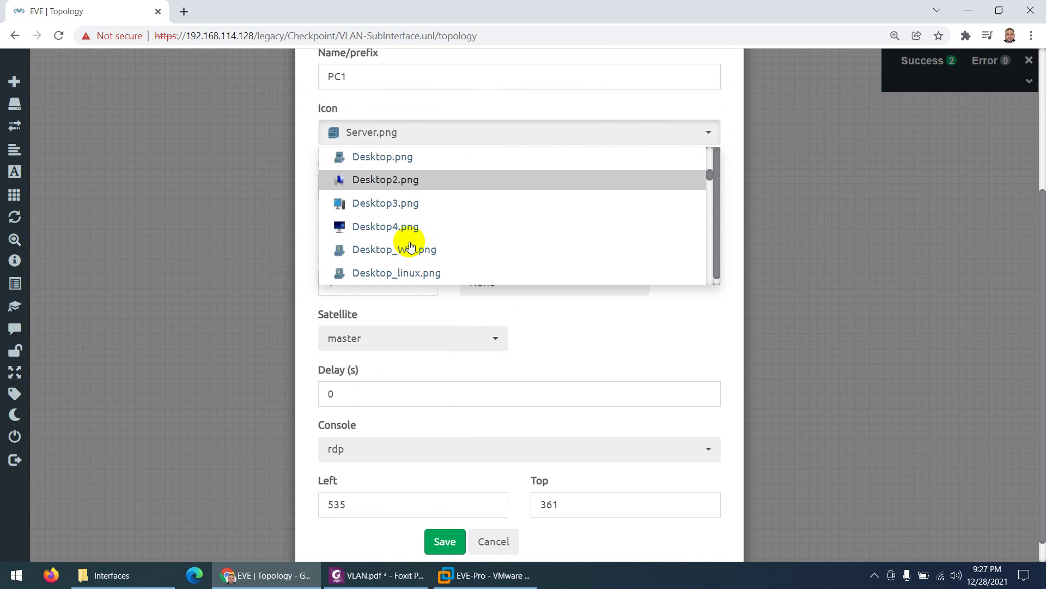
{"action": "left_click", "coordinate": [398, 228]}
{"action": "scroll", "coordinate": [399, 367], "scroll_direction": "down", "scroll_amount": 1}
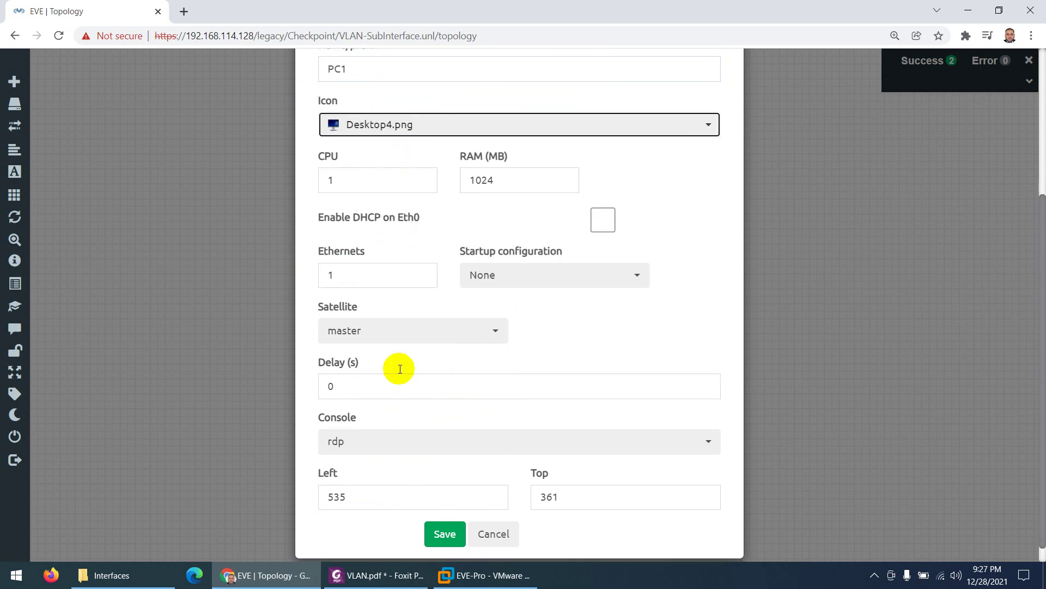
{"action": "left_click", "coordinate": [441, 512]}
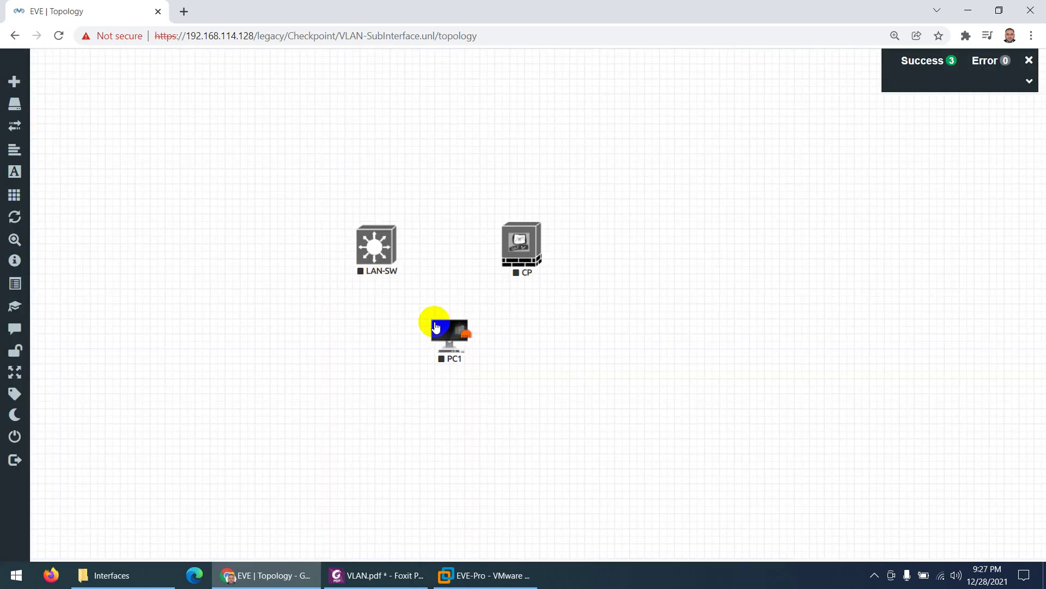
Step: Move PC1 to the upper left of LAN-SW in the topology
{"action": "left_click_drag", "start_coordinate": [434, 323], "coordinate": [244, 207]}
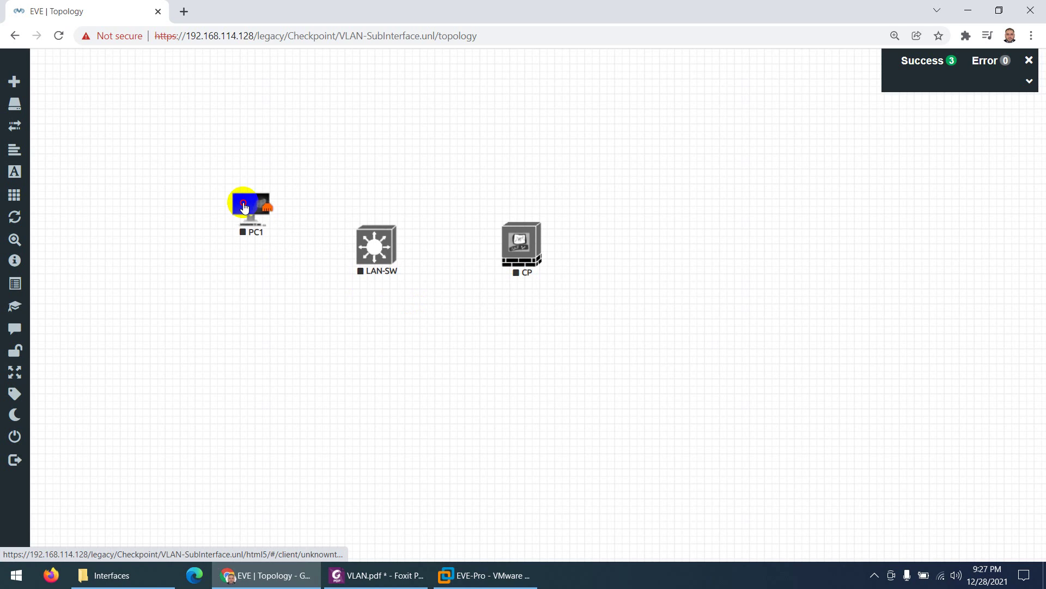
{"action": "right_click", "coordinate": [244, 211]}
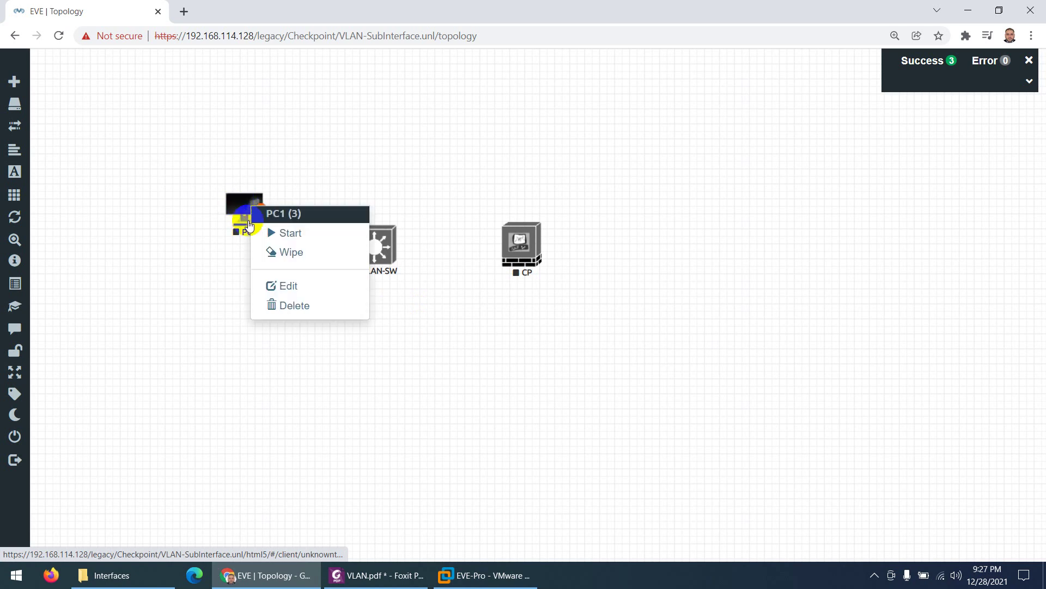
{"action": "left_click", "coordinate": [211, 254]}
Step: Start another Docker.io node below PC1 with the default image and name it PC2
{"action": "right_click", "coordinate": [222, 254]}
{"action": "left_click", "coordinate": [267, 290]}
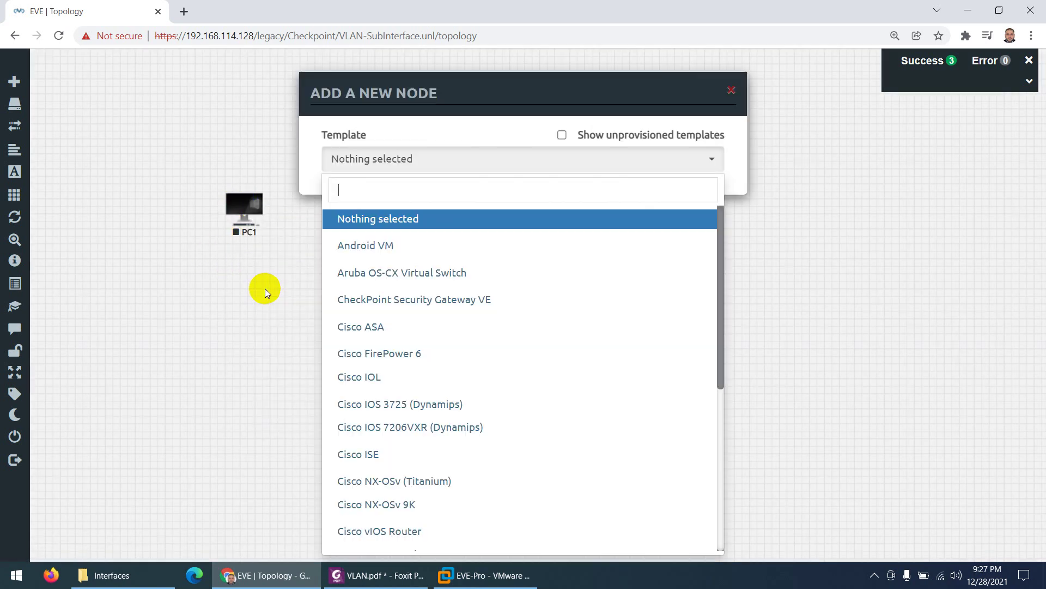
{"action": "type", "text": "do"}
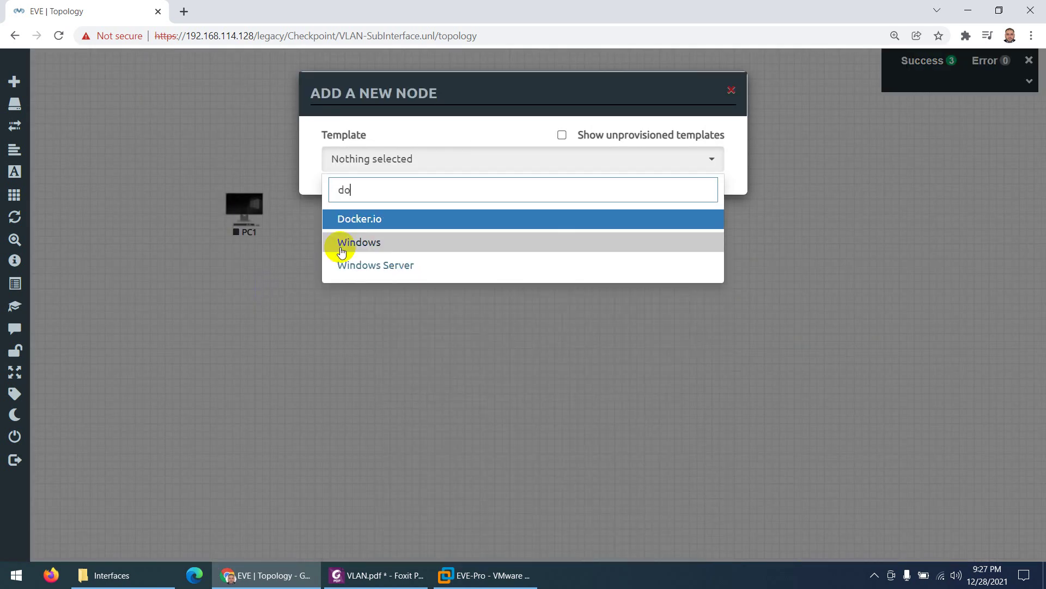
{"action": "left_click", "coordinate": [351, 220]}
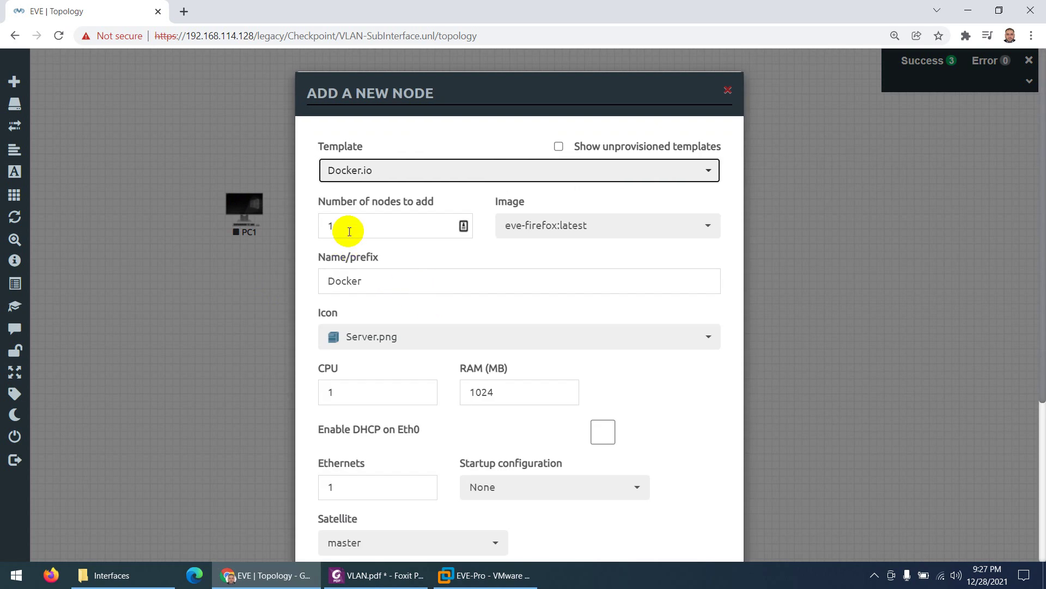
{"action": "left_click_drag", "start_coordinate": [364, 286], "coordinate": [286, 277]}
{"action": "type", "text": "PC2"}
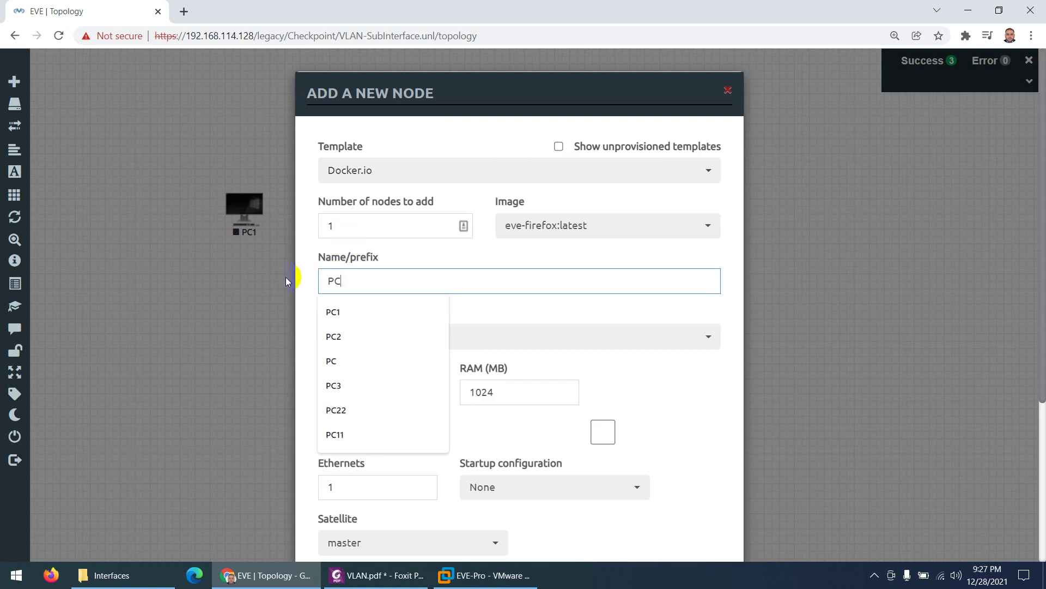
{"action": "left_click", "coordinate": [335, 313]}
Step: Set the PC2 node's icon to Desktop4.png and save the node
{"action": "left_click", "coordinate": [352, 336]}
{"action": "scroll", "coordinate": [383, 276], "scroll_direction": "up", "scroll_amount": 10}
{"action": "scroll", "coordinate": [383, 276], "scroll_direction": "down", "scroll_amount": 5}
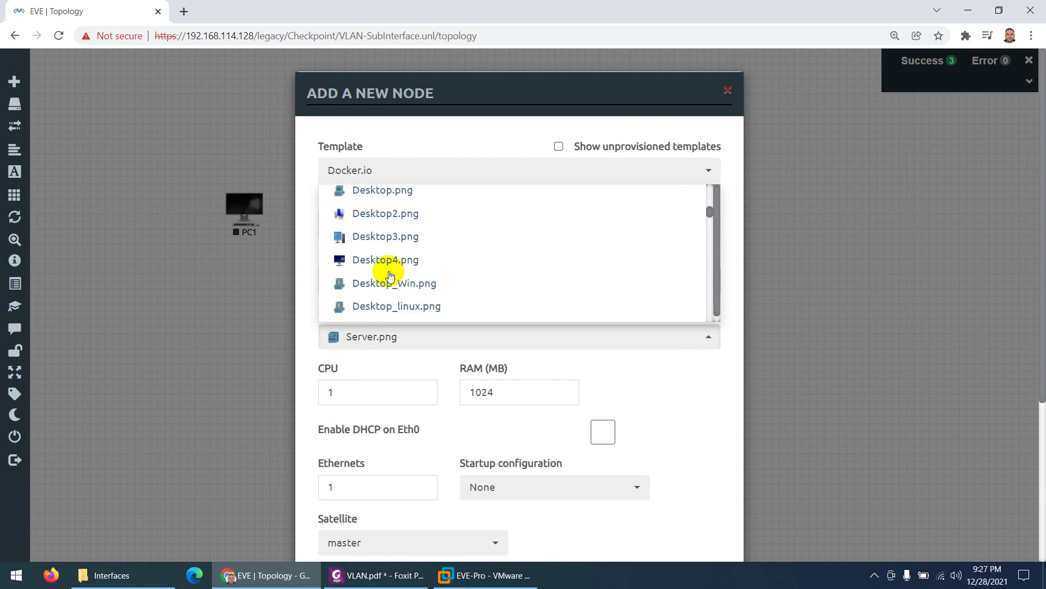
{"action": "left_click", "coordinate": [386, 260]}
{"action": "scroll", "coordinate": [392, 299], "scroll_direction": "down", "scroll_amount": 5}
{"action": "left_click", "coordinate": [440, 514]}
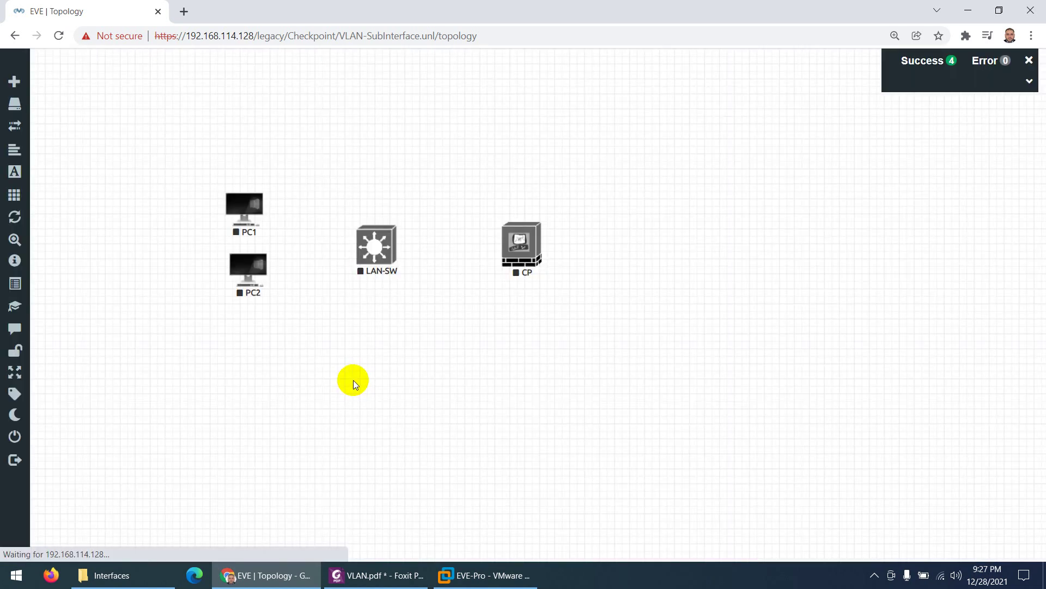
Step: Start a third Docker.io node below LAN-SW with the default image and name it PC3
{"action": "right_click", "coordinate": [363, 380]}
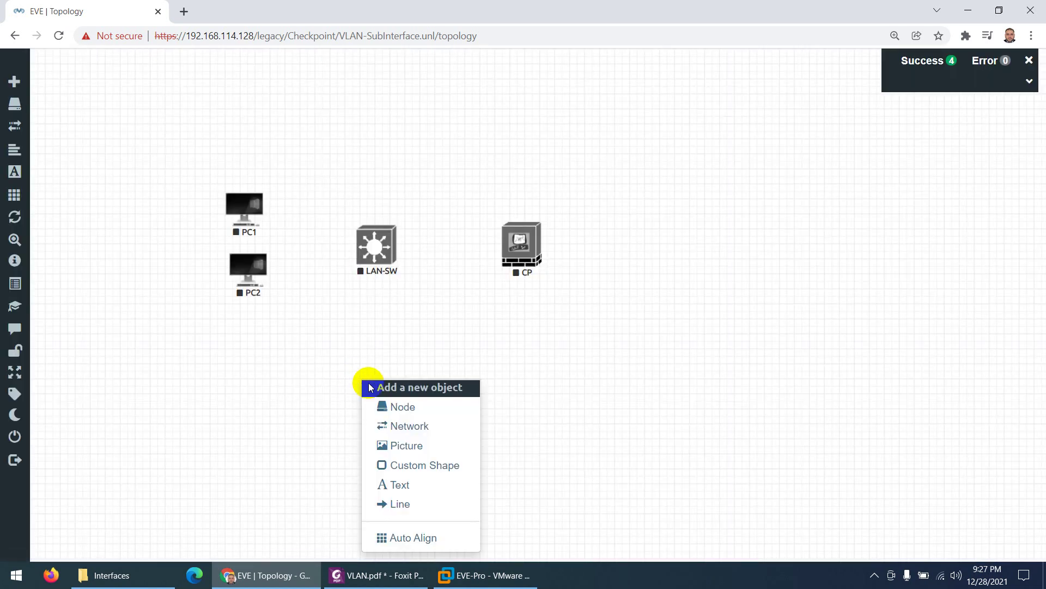
{"action": "left_click", "coordinate": [387, 409]}
{"action": "type", "text": "do"}
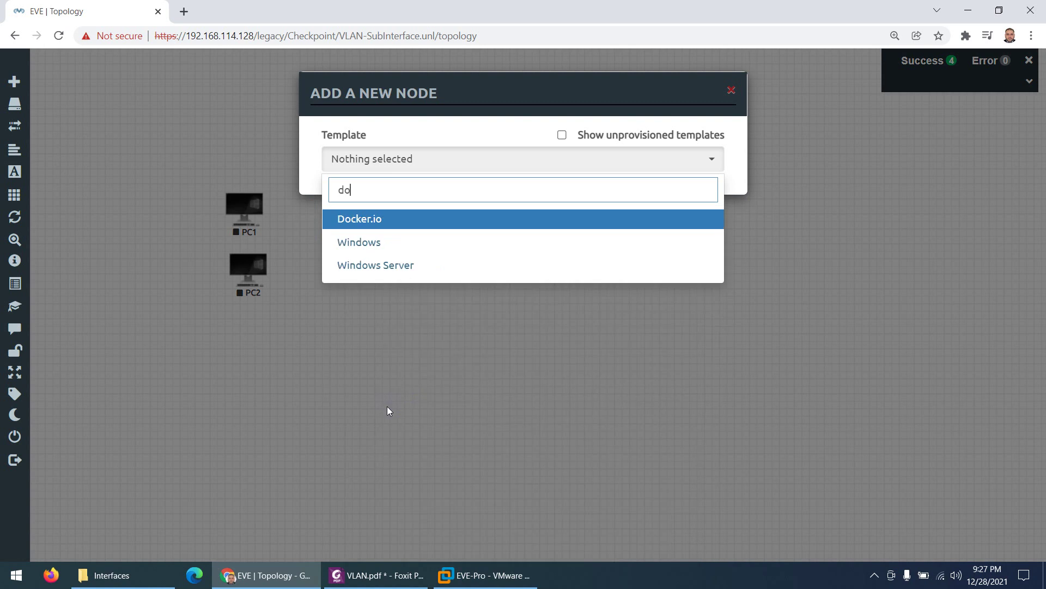
{"action": "left_click", "coordinate": [375, 220]}
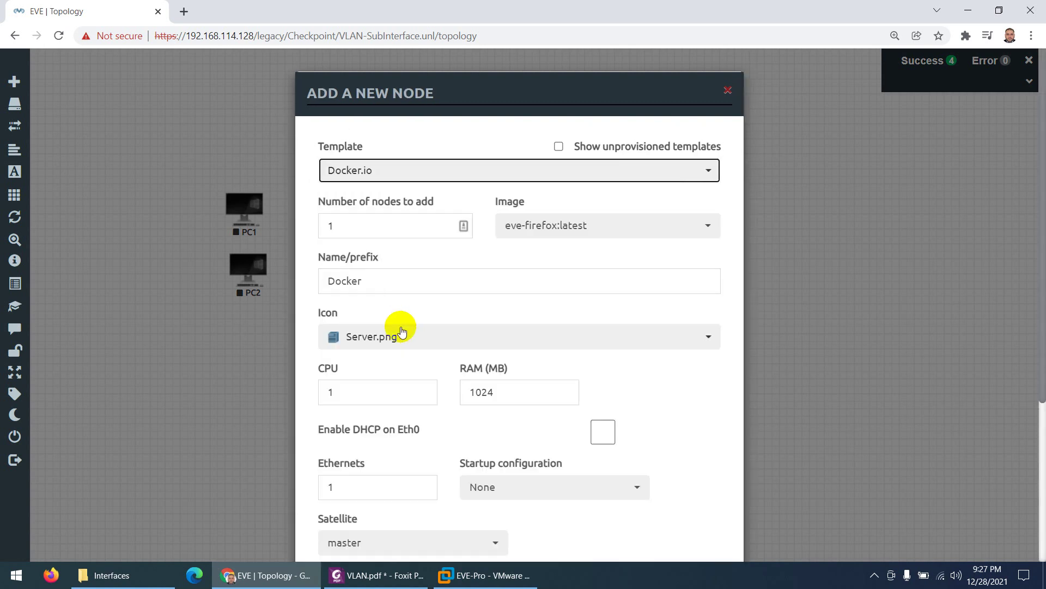
{"action": "left_click_drag", "start_coordinate": [380, 283], "coordinate": [300, 279]}
{"action": "type", "text": "PC"}
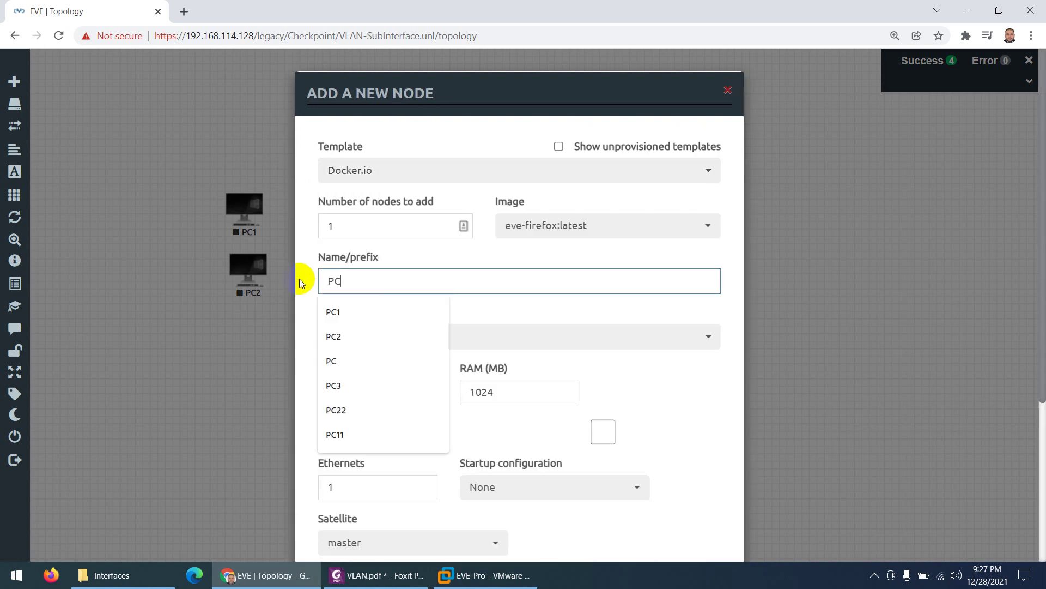
{"action": "type", "text": "3"}
{"action": "left_click", "coordinate": [332, 308]}
Step: Set the PC3 node's icon to Desktop4.png and save the node
{"action": "left_click", "coordinate": [371, 337]}
{"action": "scroll", "coordinate": [392, 272], "scroll_direction": "up", "scroll_amount": 10}
{"action": "scroll", "coordinate": [398, 271], "scroll_direction": "down", "scroll_amount": 4}
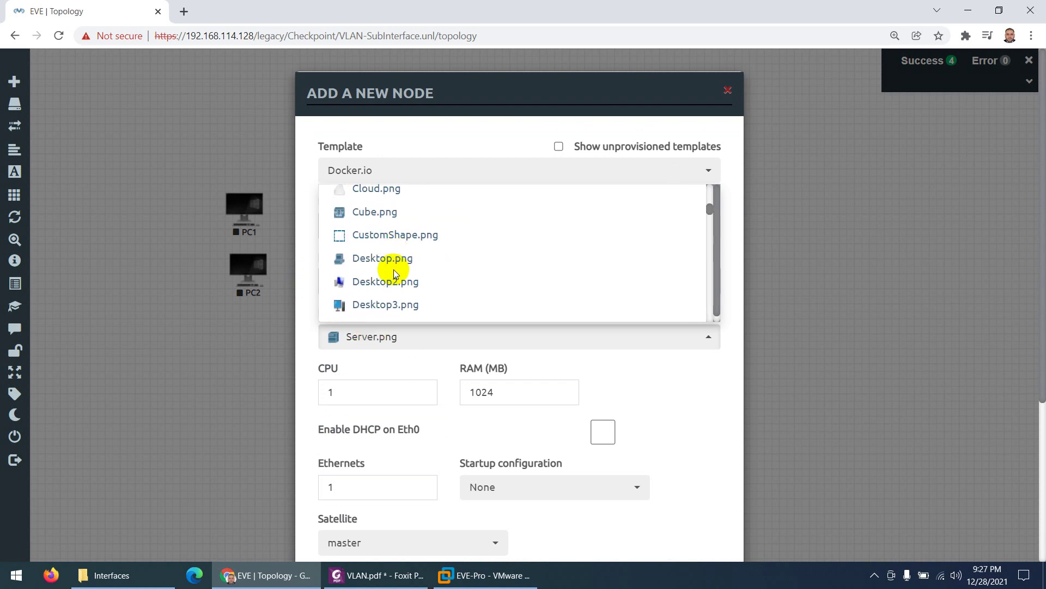
{"action": "scroll", "coordinate": [385, 303], "scroll_direction": "down", "scroll_amount": 3}
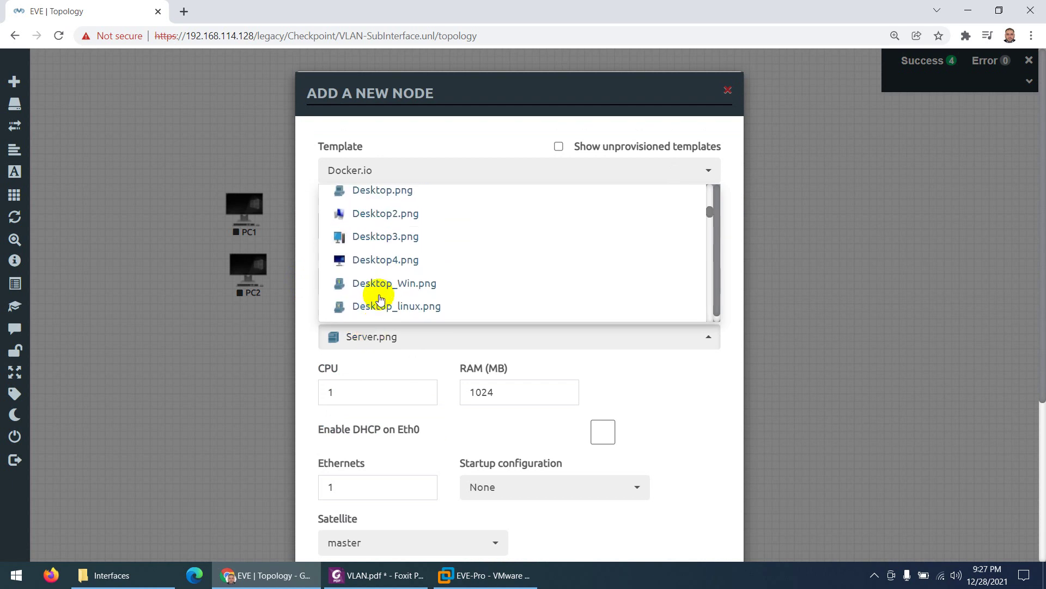
{"action": "left_click", "coordinate": [381, 266]}
{"action": "scroll", "coordinate": [389, 382], "scroll_direction": "down", "scroll_amount": 4}
{"action": "left_click", "coordinate": [436, 516]}
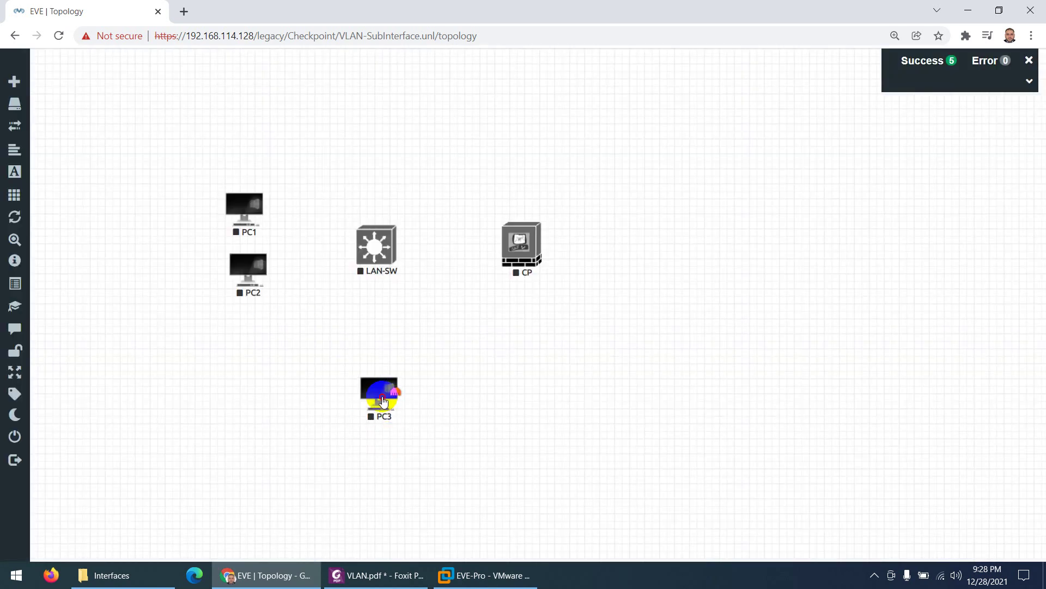
Step: Move PC3 below PC2, then change the PC2 node's image to eve-gui-server:latest and save it
{"action": "left_click_drag", "start_coordinate": [383, 402], "coordinate": [264, 346]}
{"action": "right_click", "coordinate": [257, 268]}
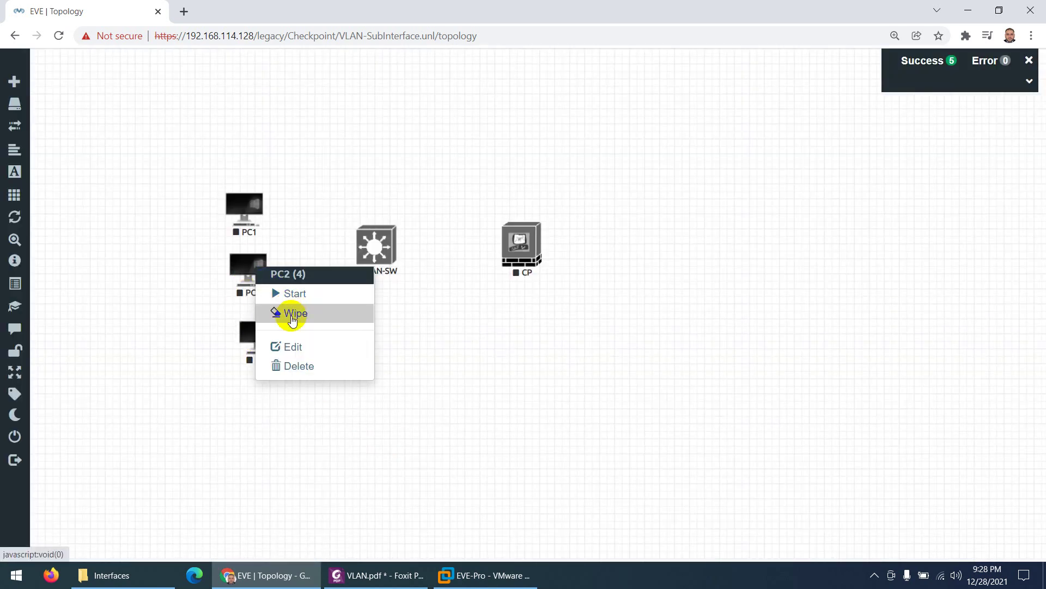
{"action": "left_click", "coordinate": [287, 346]}
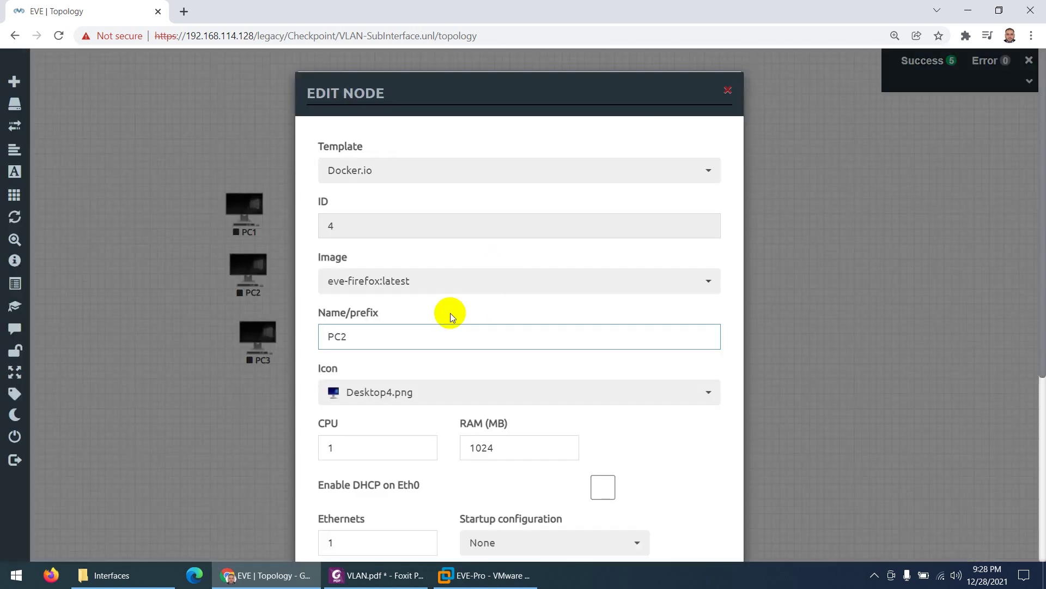
{"action": "left_click", "coordinate": [366, 287]}
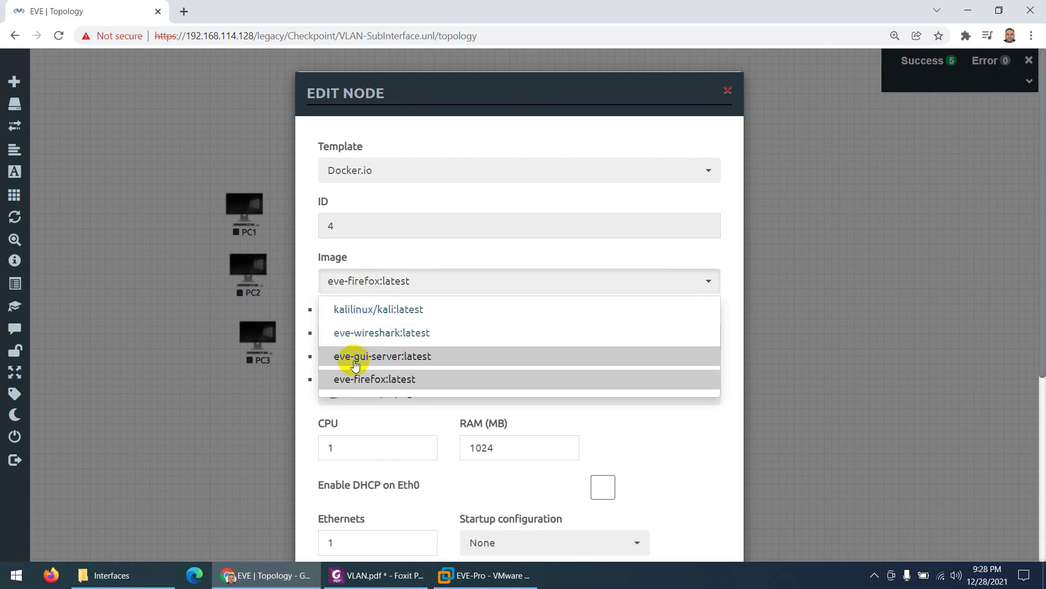
{"action": "left_click", "coordinate": [356, 357]}
{"action": "scroll", "coordinate": [407, 414], "scroll_direction": "down", "scroll_amount": 5}
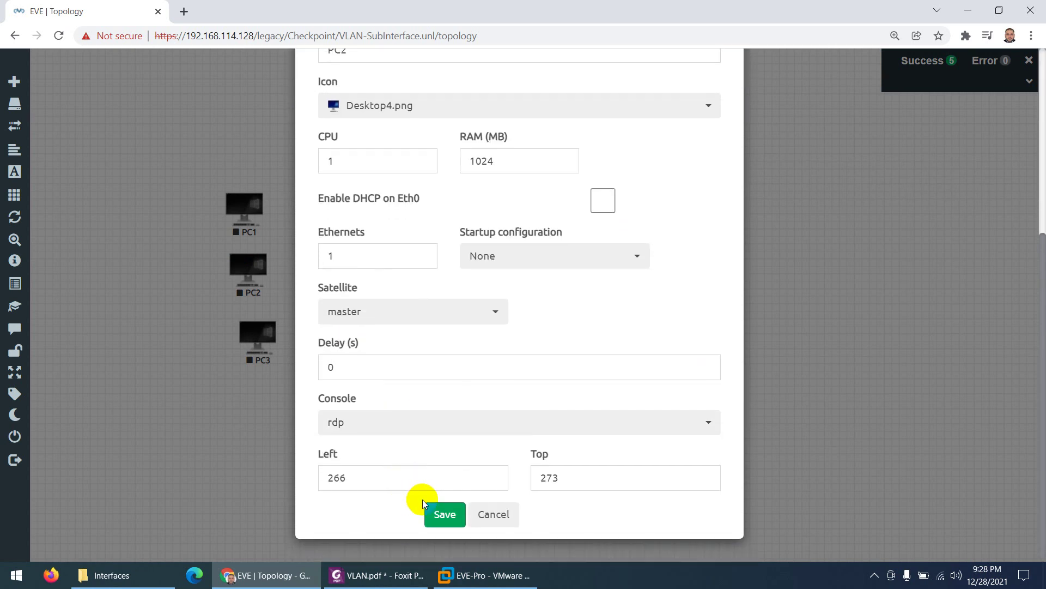
{"action": "left_click", "coordinate": [440, 515]}
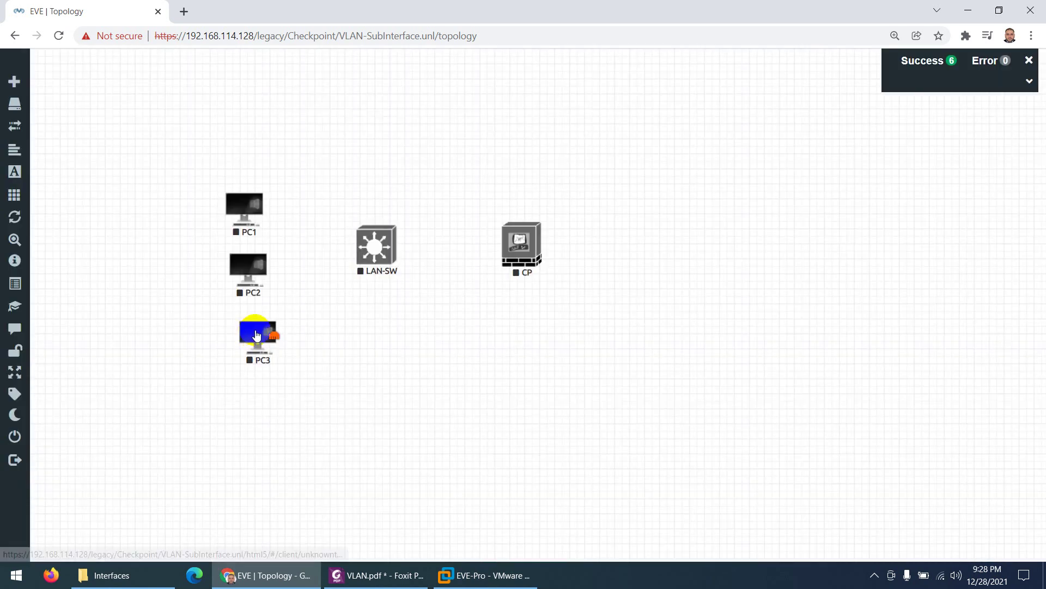
Step: Align PC3 under PC1, change its image to eve-gui-server:latest and save the node
{"action": "right_click", "coordinate": [246, 331]}
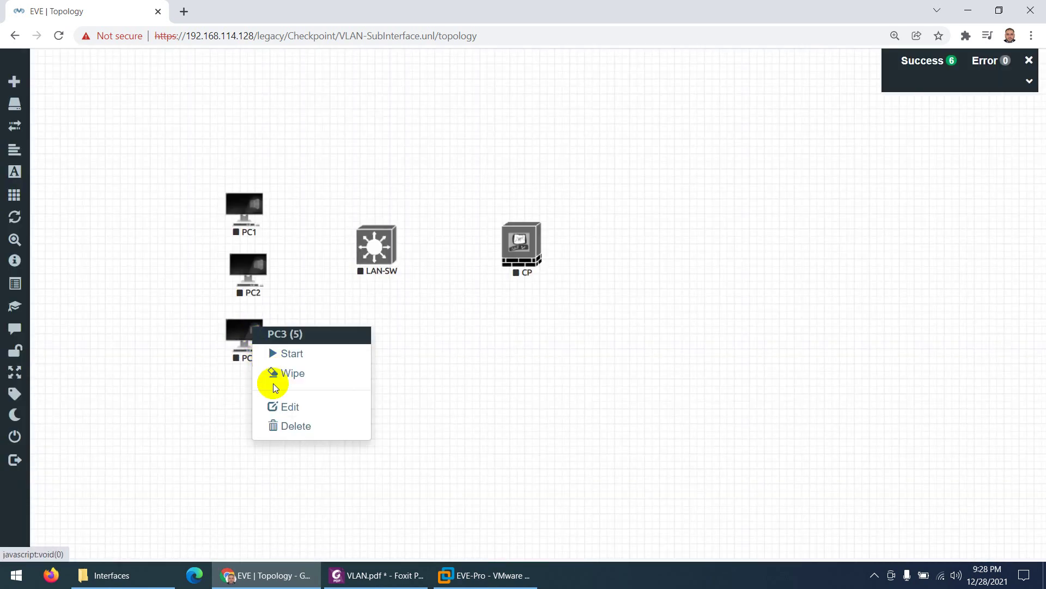
{"action": "left_click", "coordinate": [272, 404]}
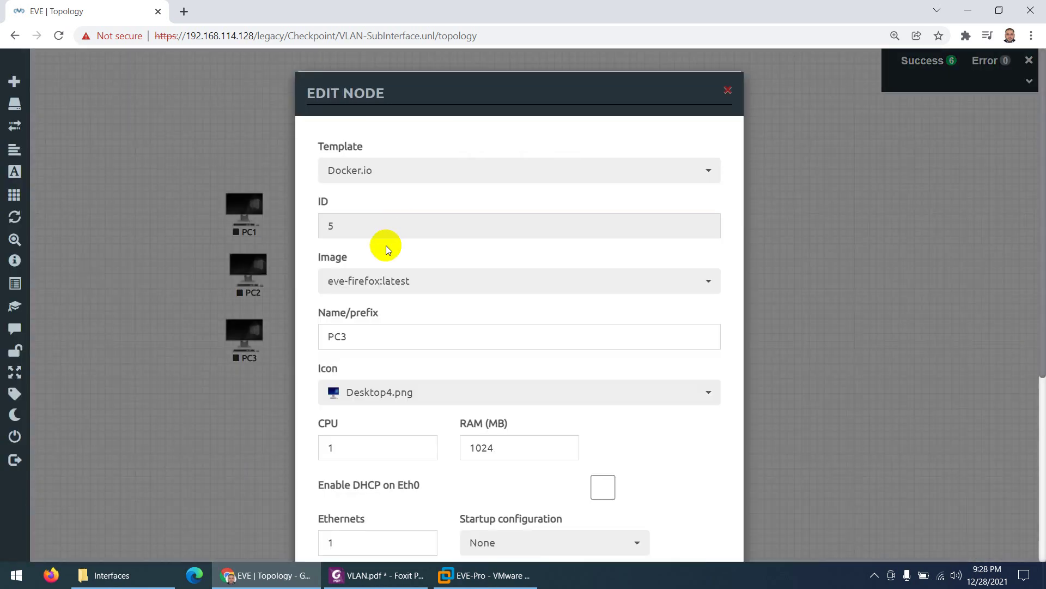
{"action": "left_click", "coordinate": [374, 279]}
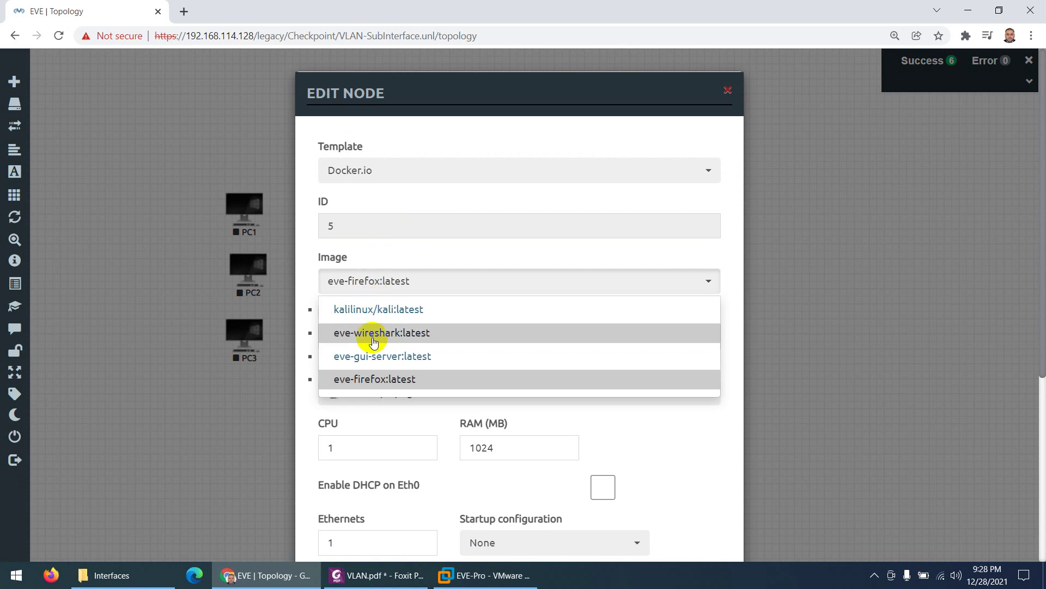
{"action": "left_click", "coordinate": [365, 358]}
{"action": "scroll", "coordinate": [432, 441], "scroll_direction": "down", "scroll_amount": 5}
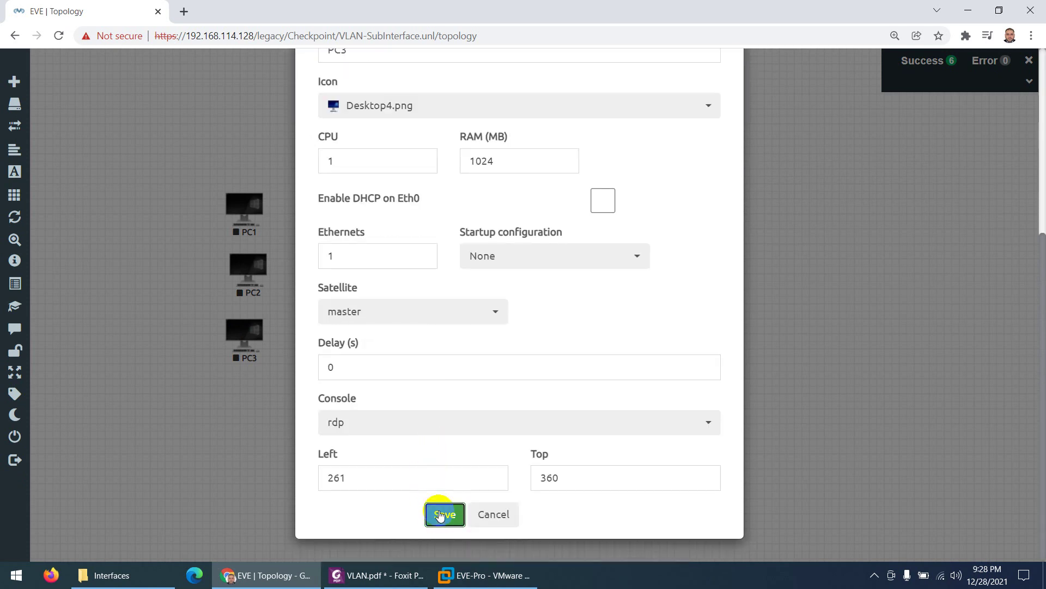
{"action": "left_click", "coordinate": [440, 515]}
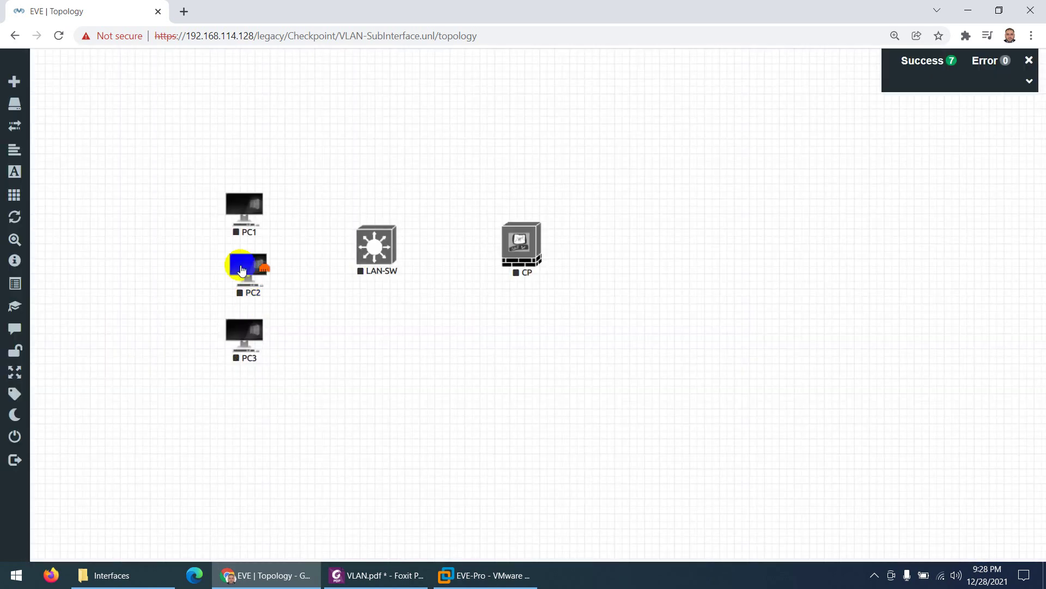
Step: Reopen the PC2 node's settings to check its configuration
{"action": "right_click", "coordinate": [247, 264]}
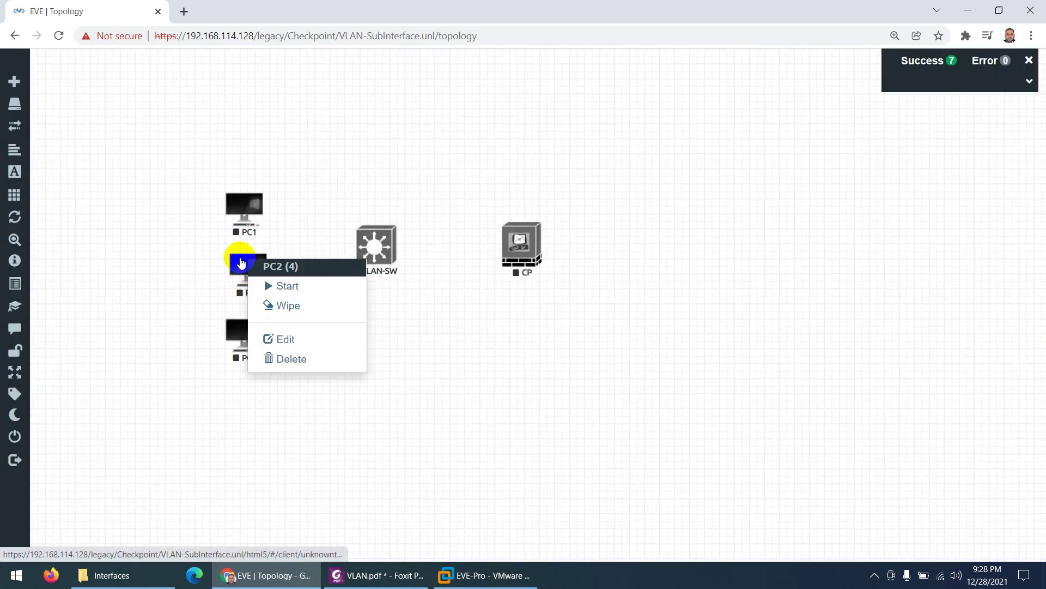
{"action": "left_click", "coordinate": [279, 340]}
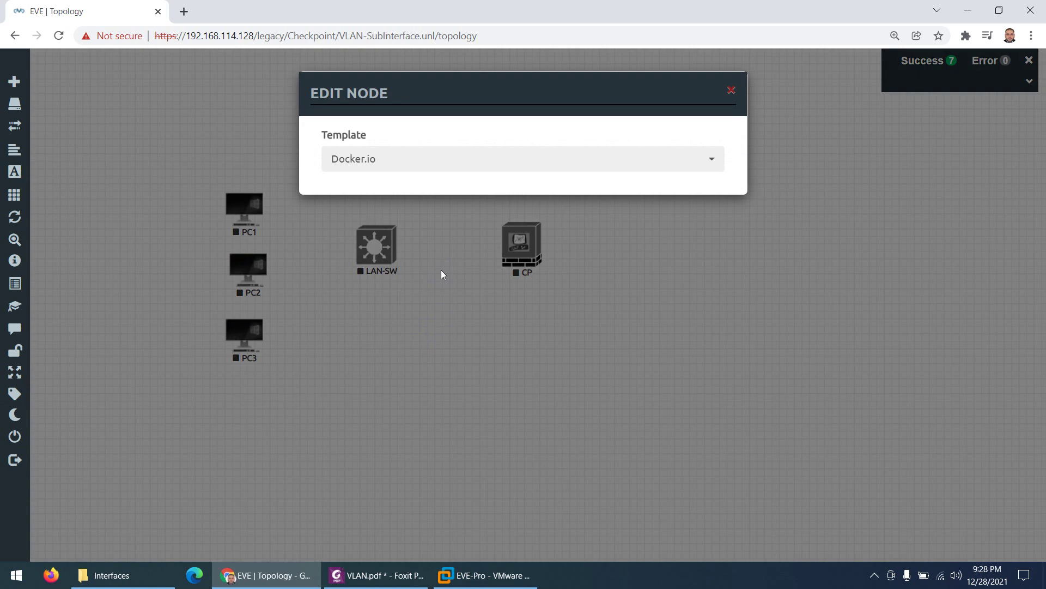
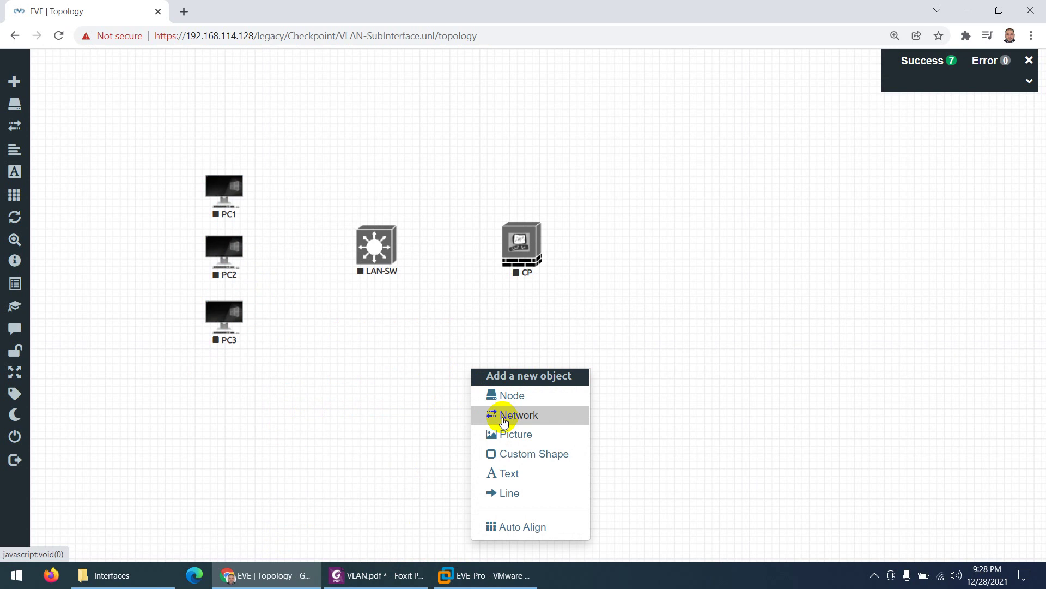
Step: Add a network named SmartConsole below CP with type Management(Cloud0) and the Desktop2.png icon
{"action": "left_click", "coordinate": [502, 416]}
{"action": "left_click", "coordinate": [473, 269]}
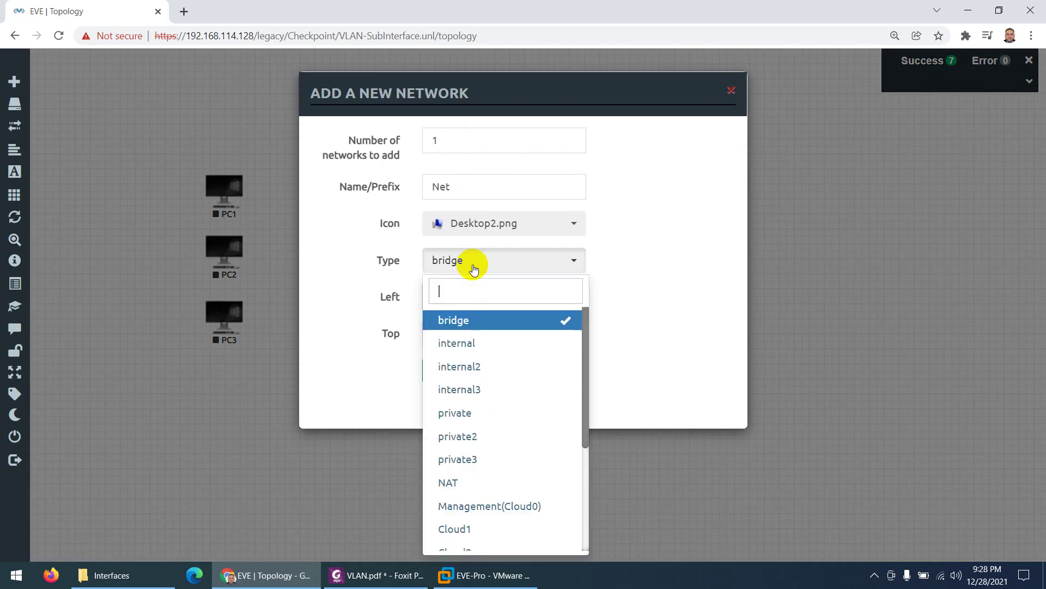
{"action": "left_click", "coordinate": [463, 506]}
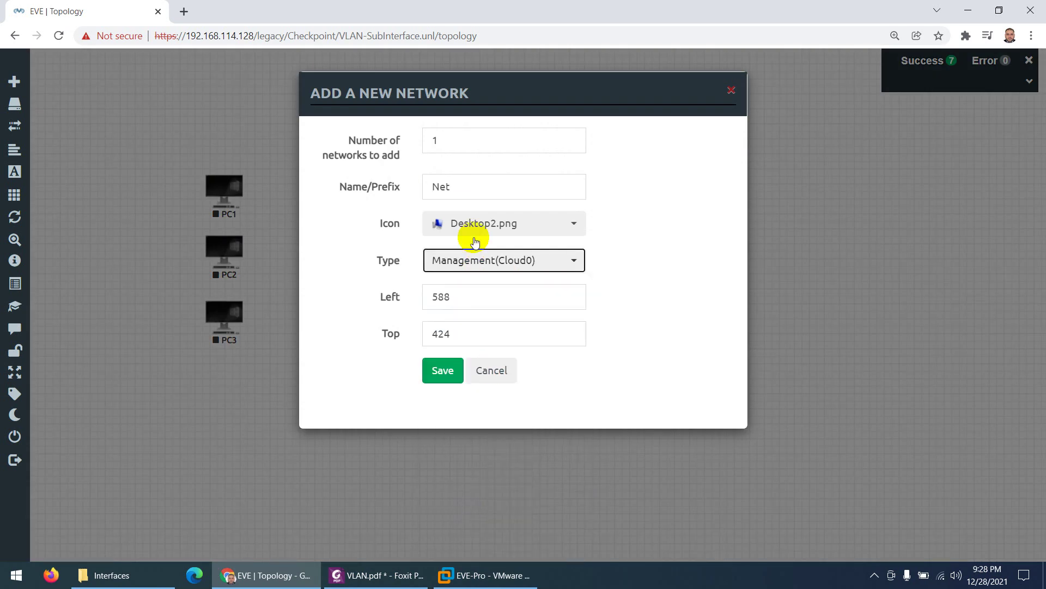
{"action": "left_click_drag", "start_coordinate": [467, 191], "coordinate": [407, 190]}
{"action": "type", "text": "sole"}
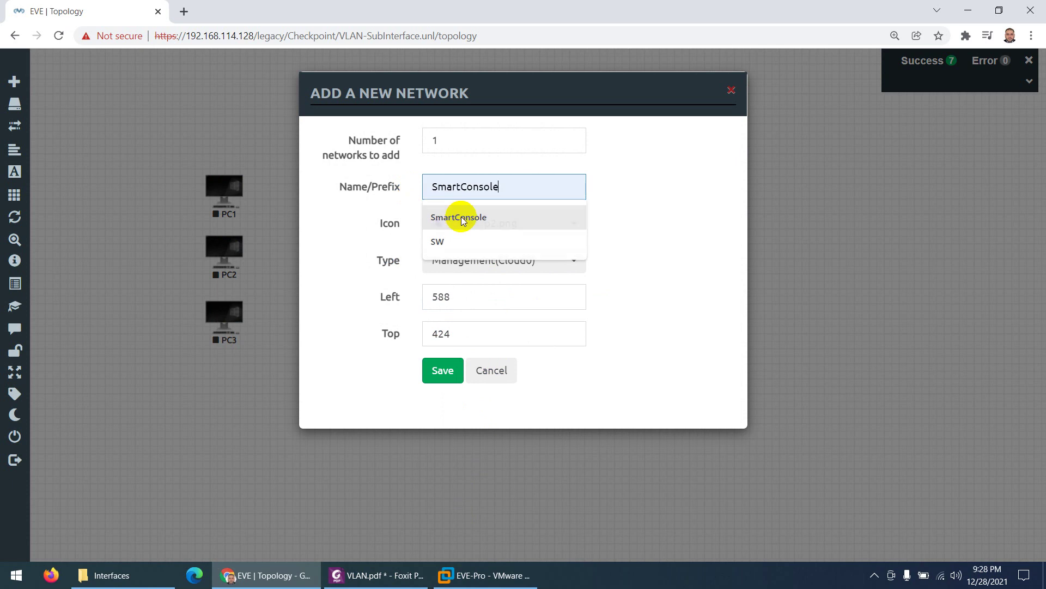
{"action": "left_click", "coordinate": [464, 217]}
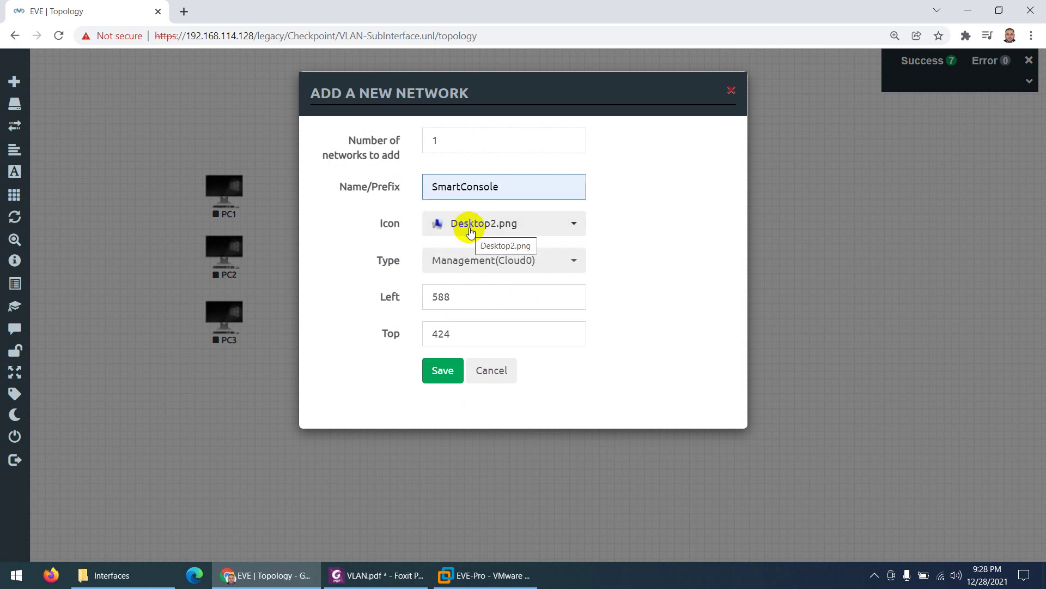
{"action": "left_click", "coordinate": [443, 370]}
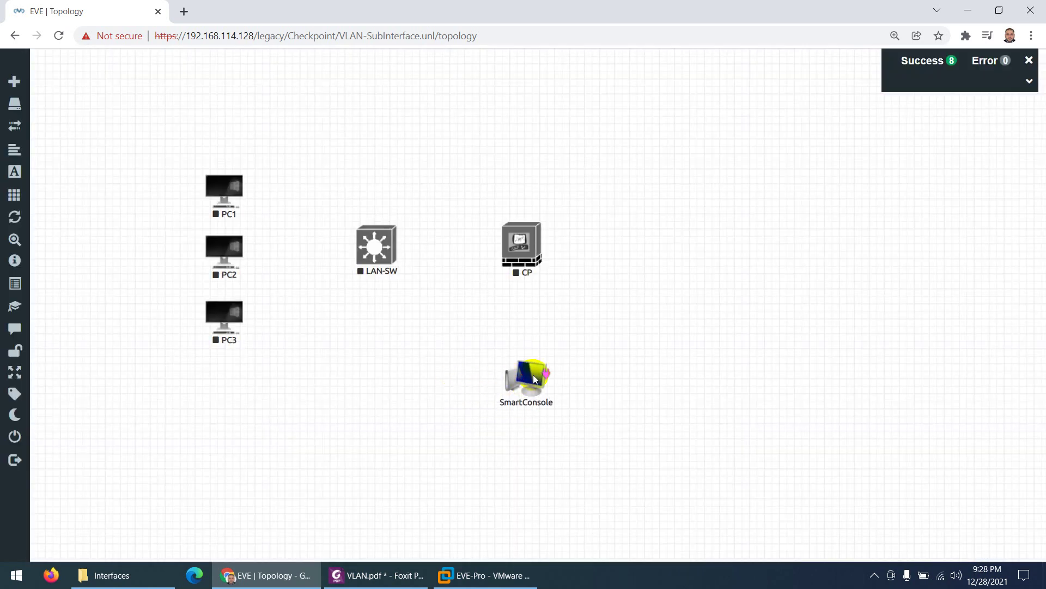
Step: Connect the SmartConsole network to CP's eth0 interface
{"action": "left_click_drag", "start_coordinate": [547, 376], "coordinate": [520, 258]}
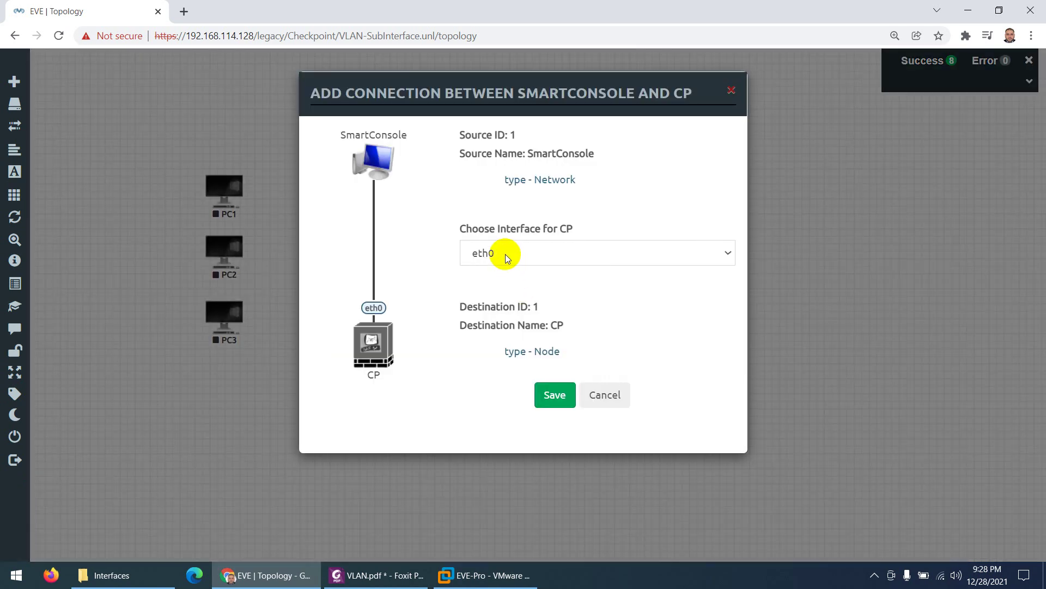
{"action": "left_click", "coordinate": [554, 394]}
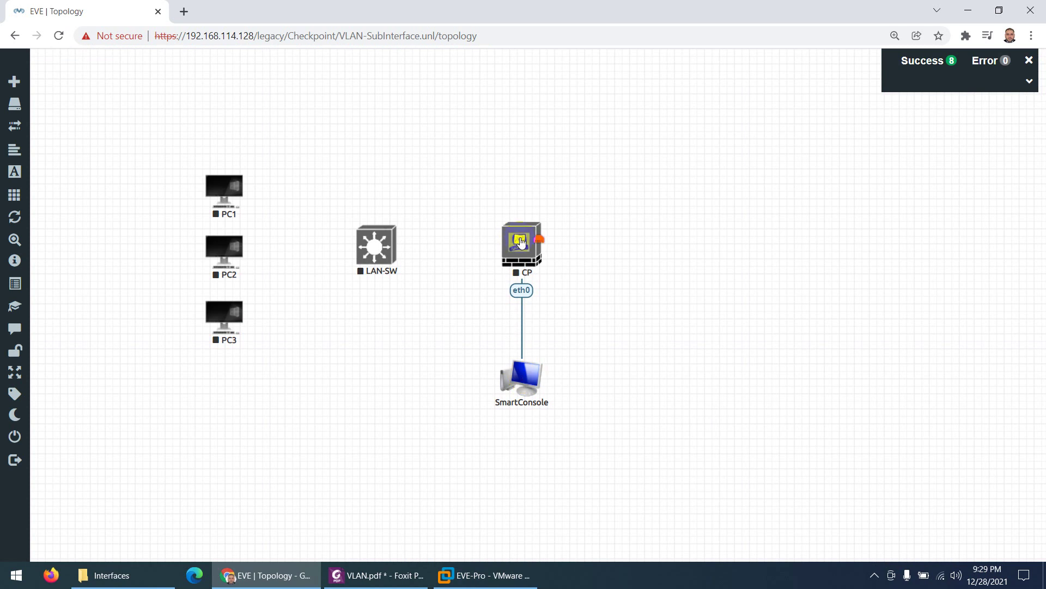
{"action": "right_click", "coordinate": [532, 249]}
{"action": "left_click", "coordinate": [538, 244]}
Step: Start a new network on the empty side of CP and set its type to NAT
{"action": "right_click", "coordinate": [677, 251]}
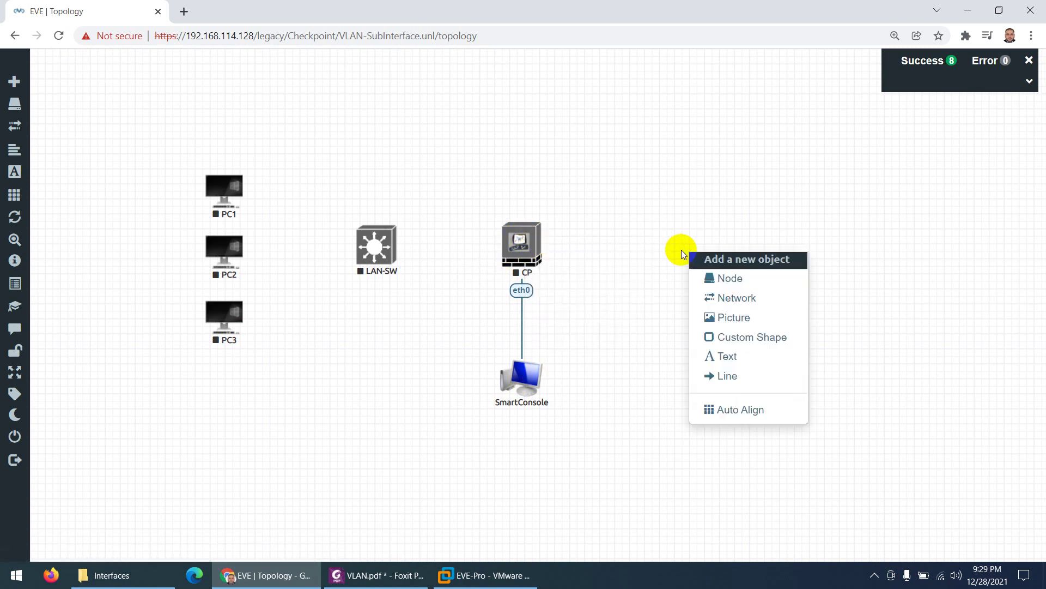
{"action": "left_click", "coordinate": [723, 299]}
{"action": "left_click", "coordinate": [454, 223]}
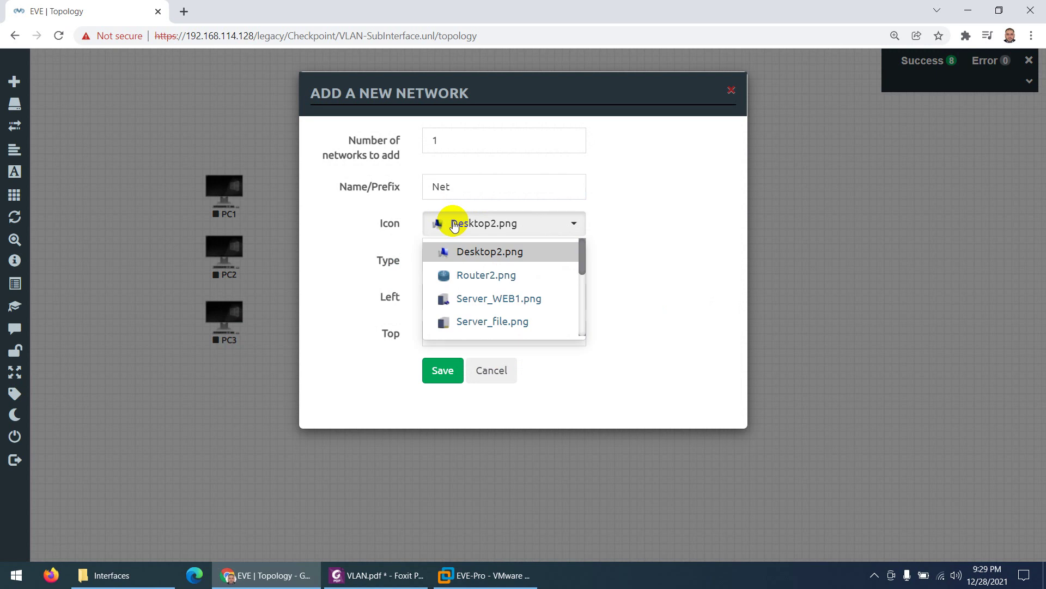
{"action": "left_click", "coordinate": [454, 225]}
{"action": "left_click", "coordinate": [461, 259]}
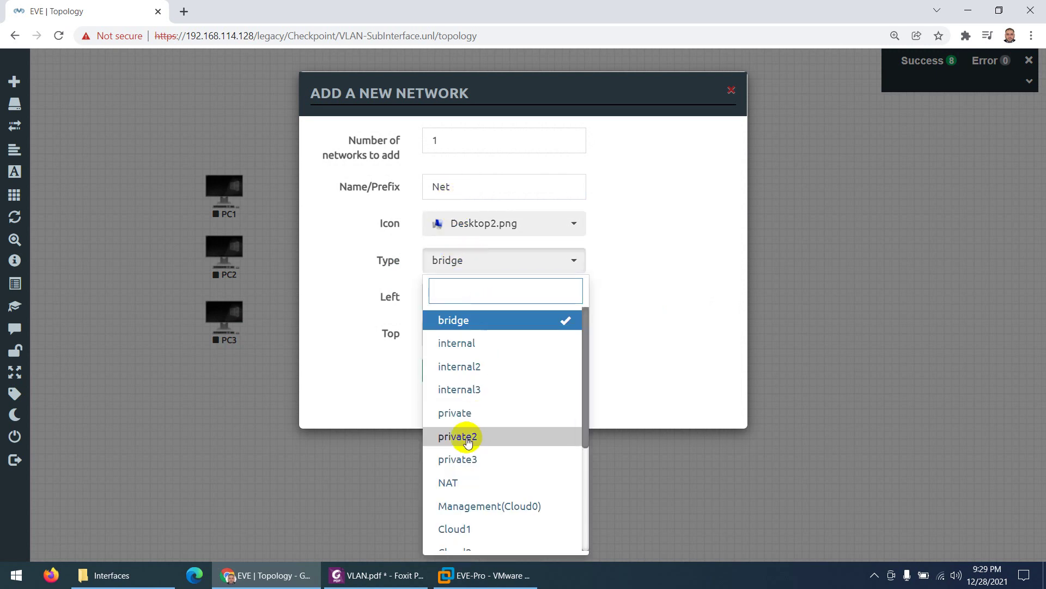
{"action": "left_click", "coordinate": [460, 484]}
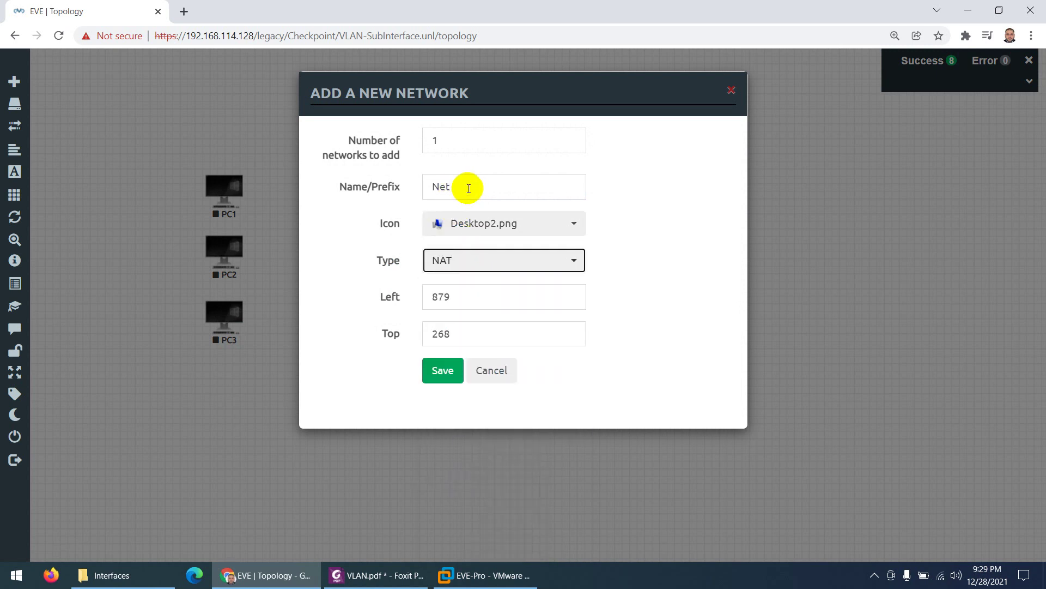
Step: Name the NAT network Internet, give it the globe1.png icon and save it
{"action": "left_click_drag", "start_coordinate": [467, 187], "coordinate": [413, 192]}
{"action": "type", "text": "in"}
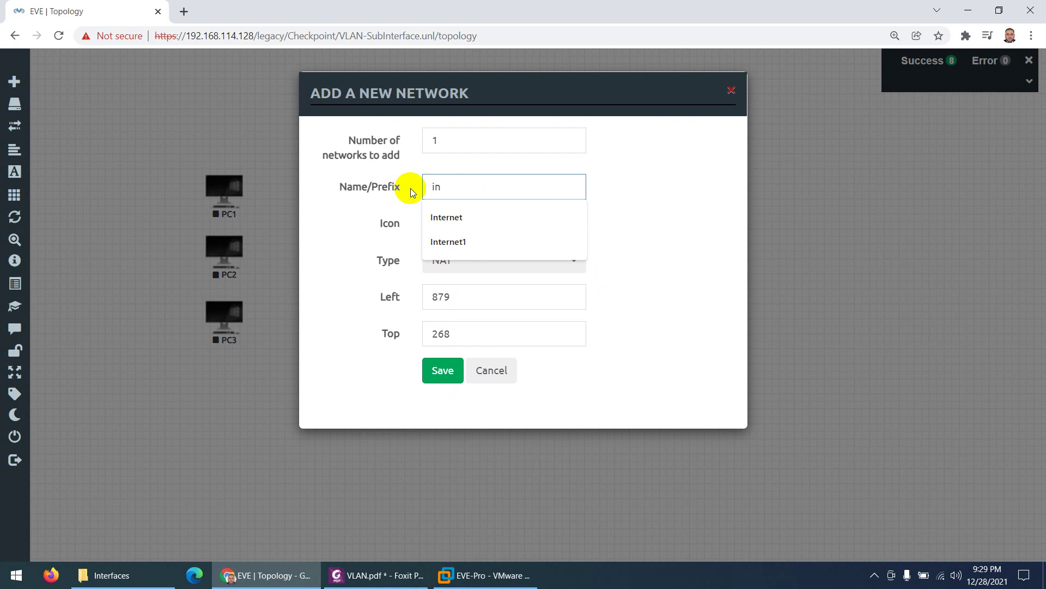
{"action": "left_click", "coordinate": [446, 217]}
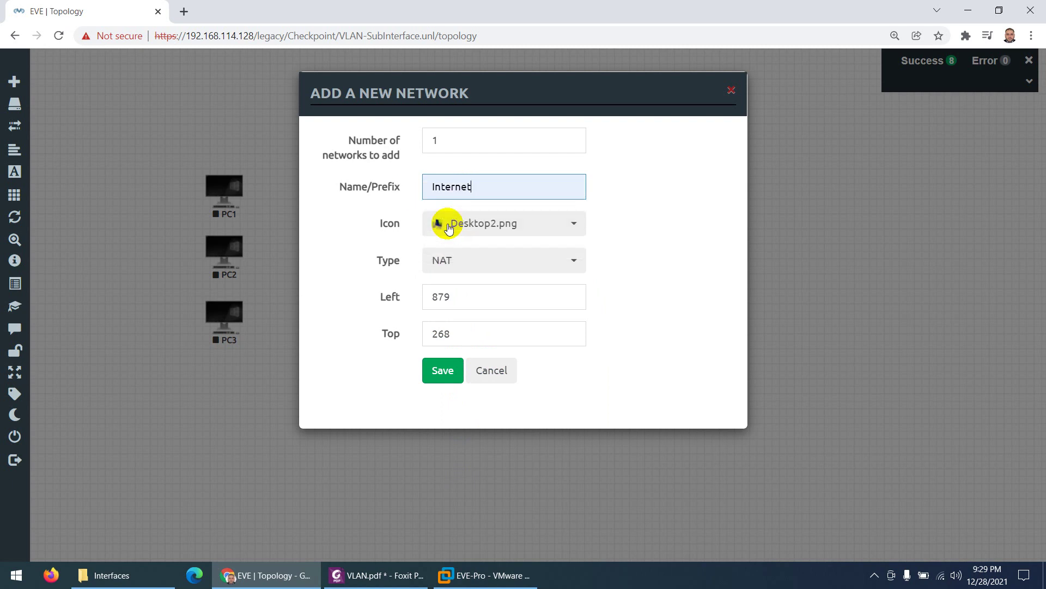
{"action": "left_click", "coordinate": [475, 218]}
{"action": "scroll", "coordinate": [464, 289], "scroll_direction": "down", "scroll_amount": 3}
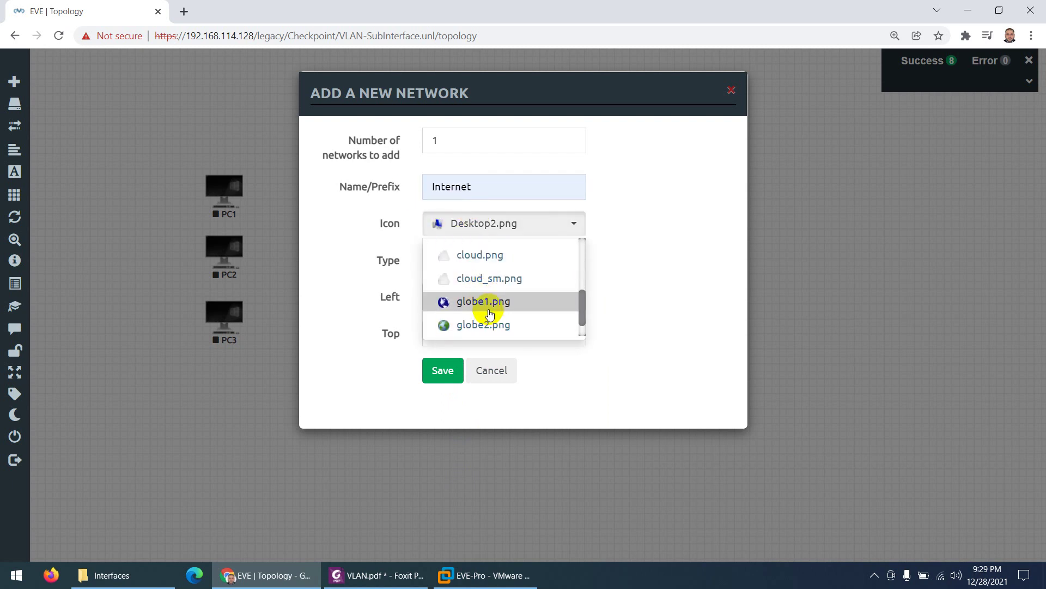
{"action": "left_click", "coordinate": [489, 315]}
{"action": "left_click", "coordinate": [441, 372]}
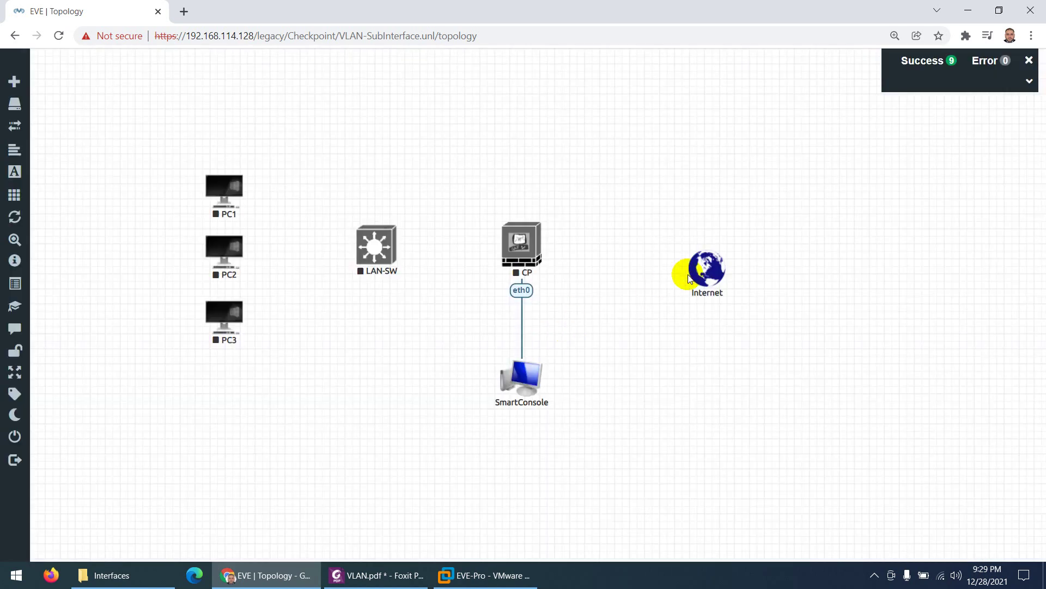
Step: Connect the Internet network to CP's eth1 interface and align its icon level with CP
{"action": "left_click_drag", "start_coordinate": [724, 268], "coordinate": [521, 244]}
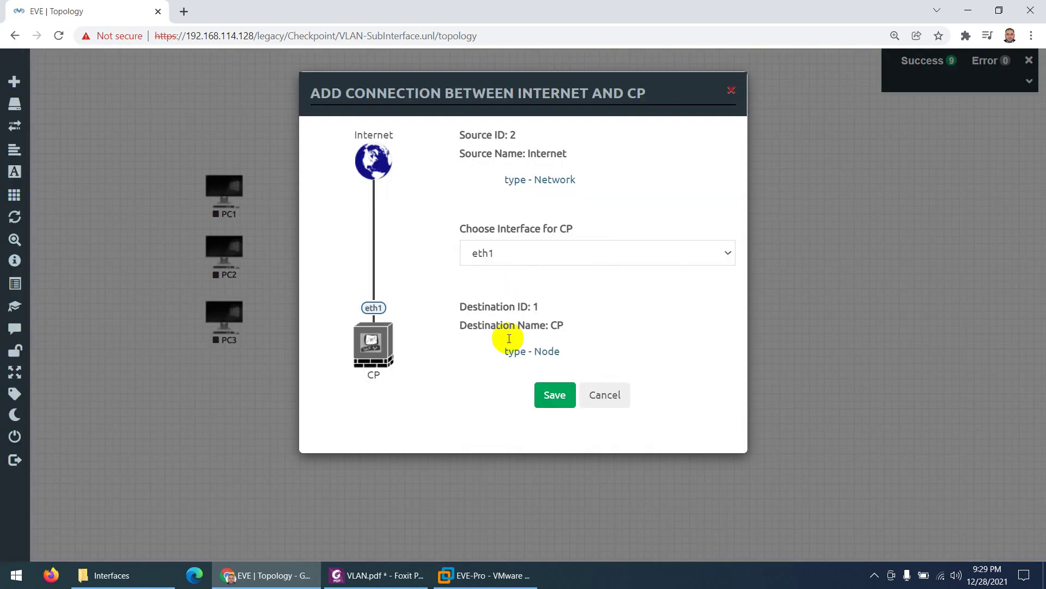
{"action": "left_click", "coordinate": [552, 393]}
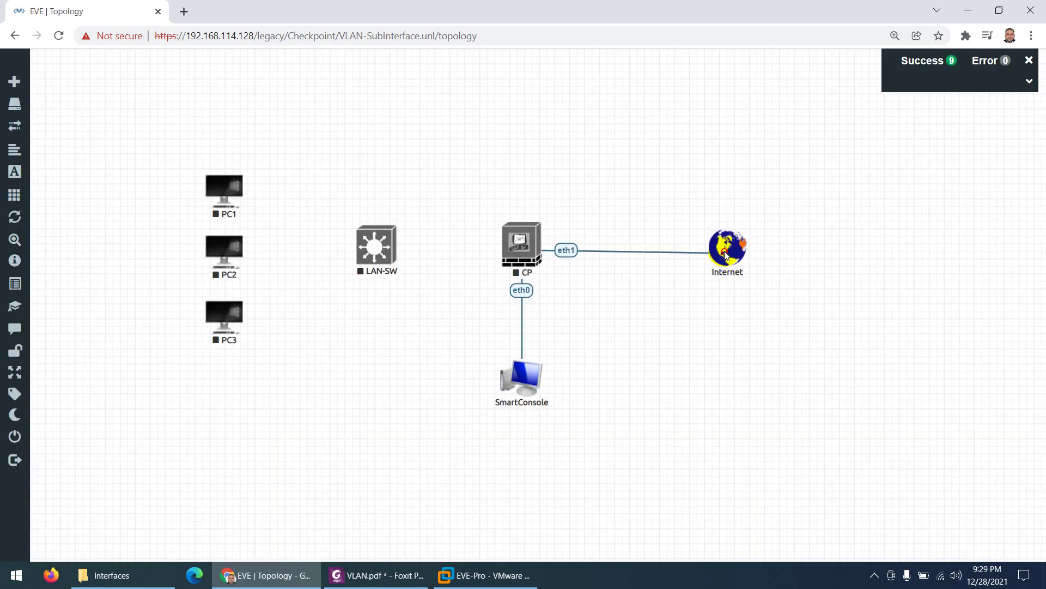
{"action": "left_click_drag", "start_coordinate": [726, 255], "coordinate": [726, 250]}
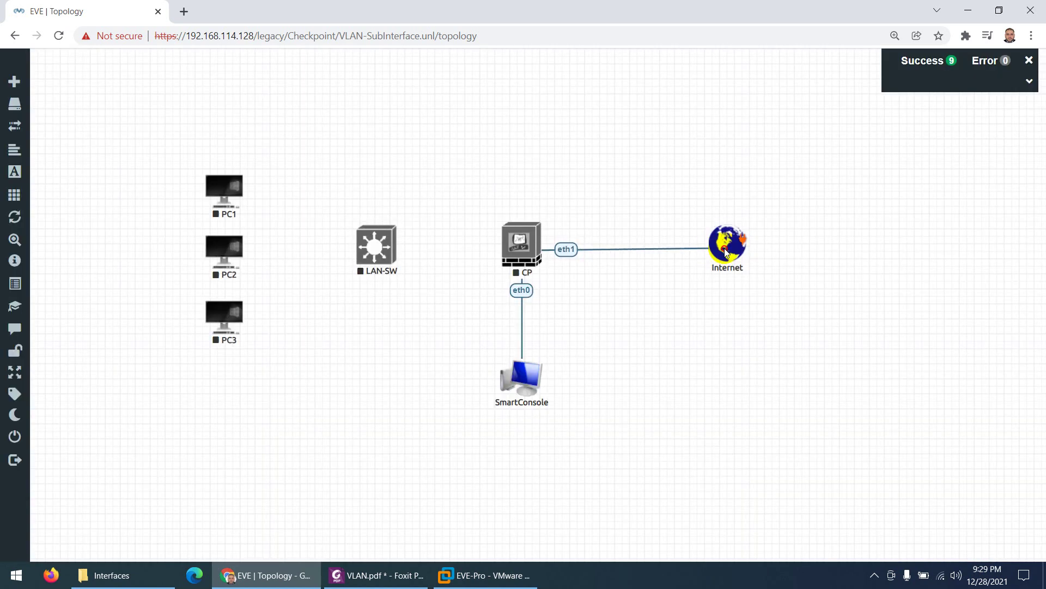
Step: Connect CP's eth2 interface to LAN-SW's e0/0 interface
{"action": "left_click", "coordinate": [457, 232]}
{"action": "left_click_drag", "start_coordinate": [538, 240], "coordinate": [376, 245]}
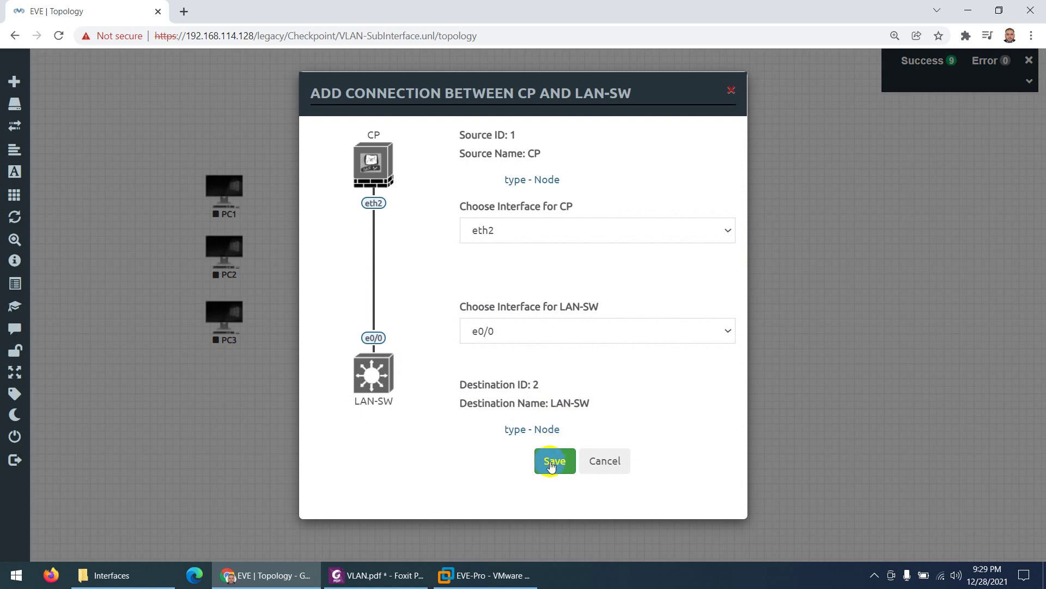
{"action": "left_click", "coordinate": [551, 462]}
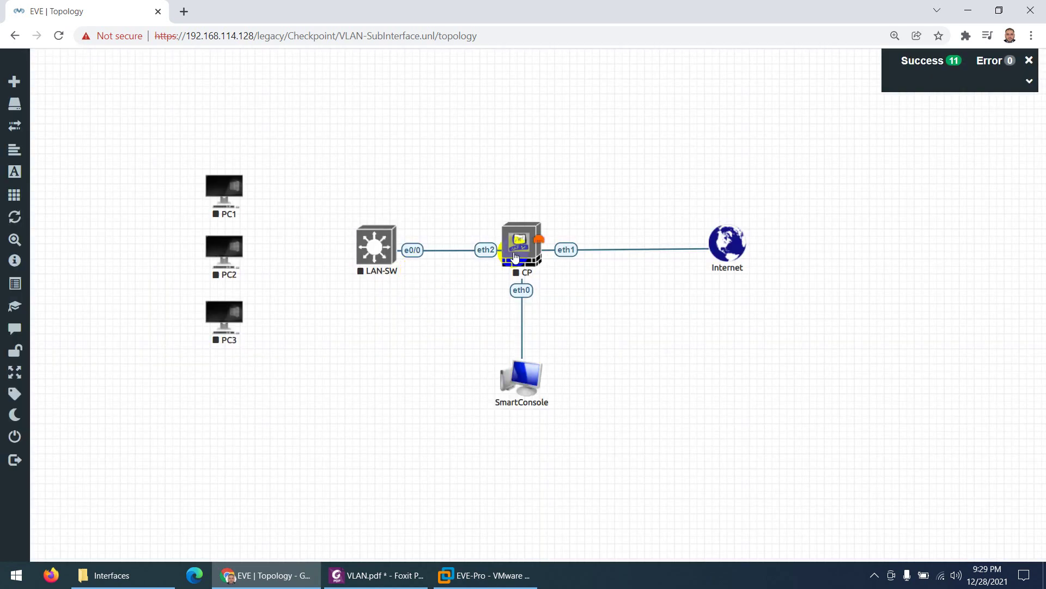
Step: Start the CP firewall node
{"action": "right_click", "coordinate": [516, 256]}
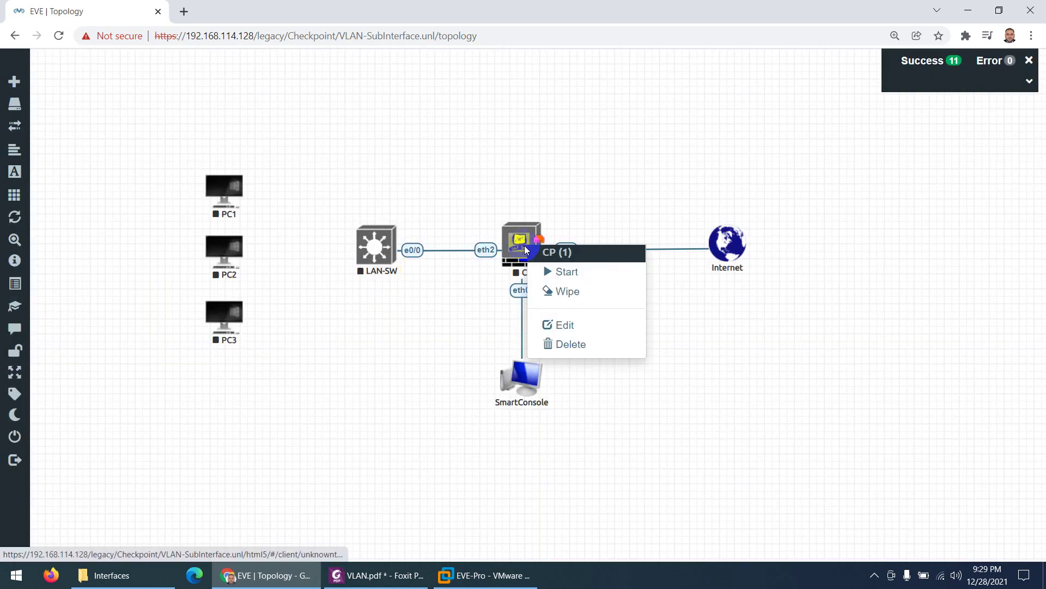
{"action": "left_click", "coordinate": [556, 269]}
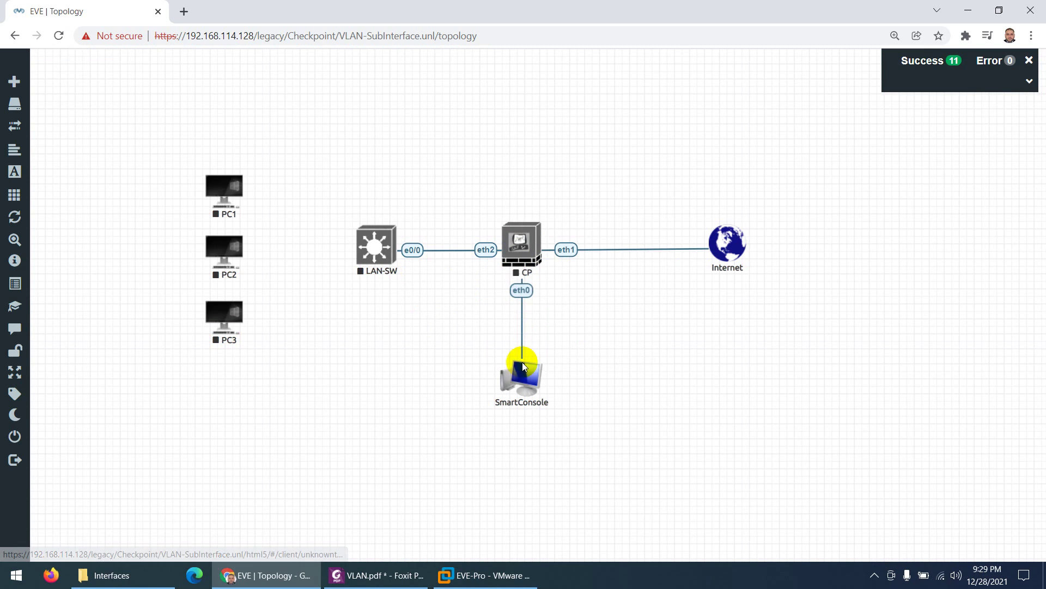
Step: Connect LAN-SW's e0/1 interface to PC1's eth0 interface
{"action": "mouse_move", "coordinate": [394, 242]}
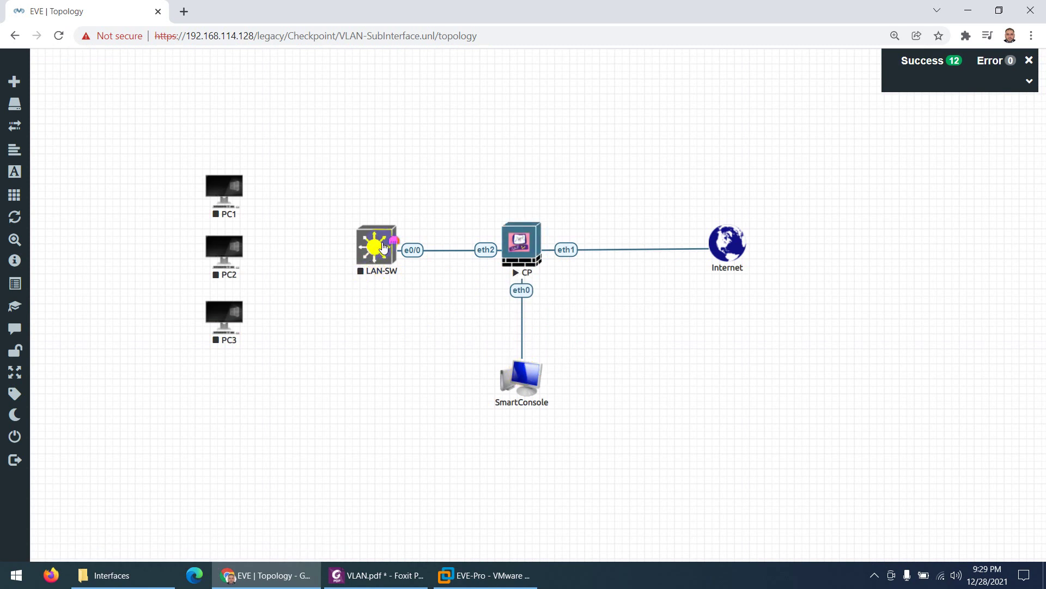
{"action": "left_click_drag", "start_coordinate": [392, 241], "coordinate": [238, 194]}
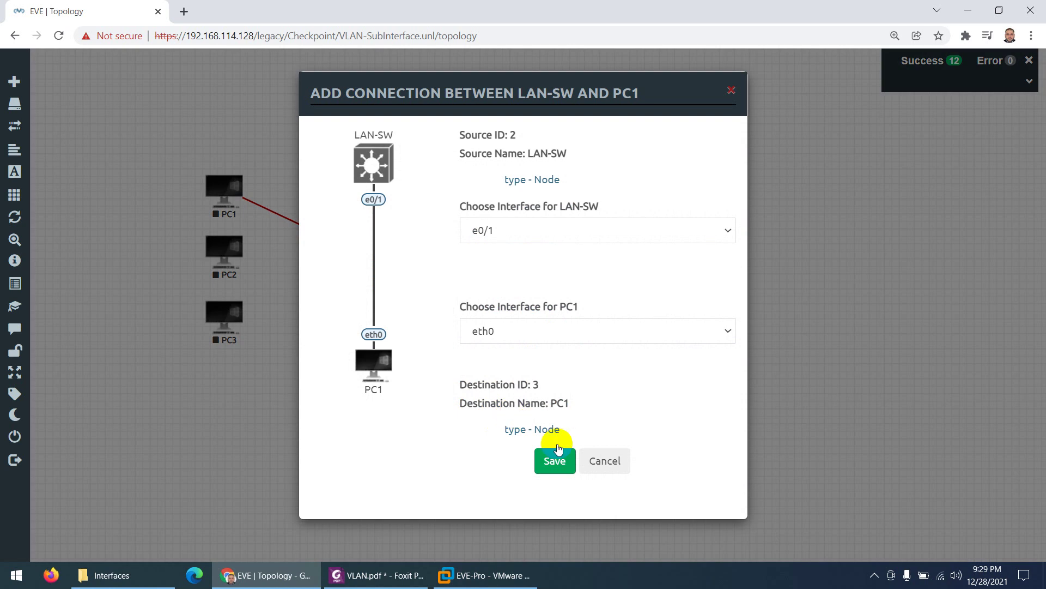
{"action": "left_click", "coordinate": [555, 460]}
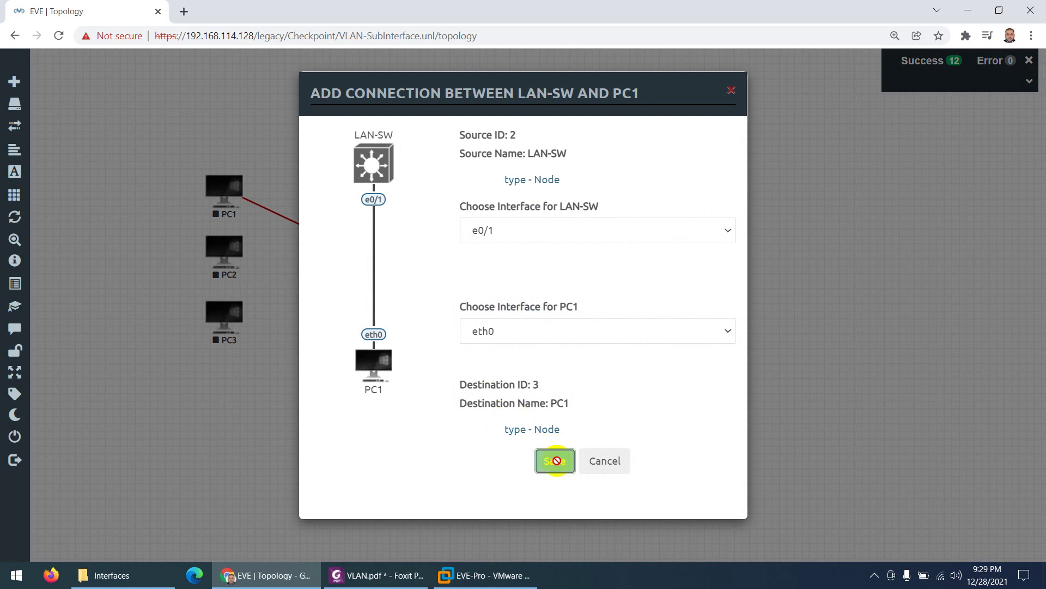
{"action": "left_click", "coordinate": [319, 321]}
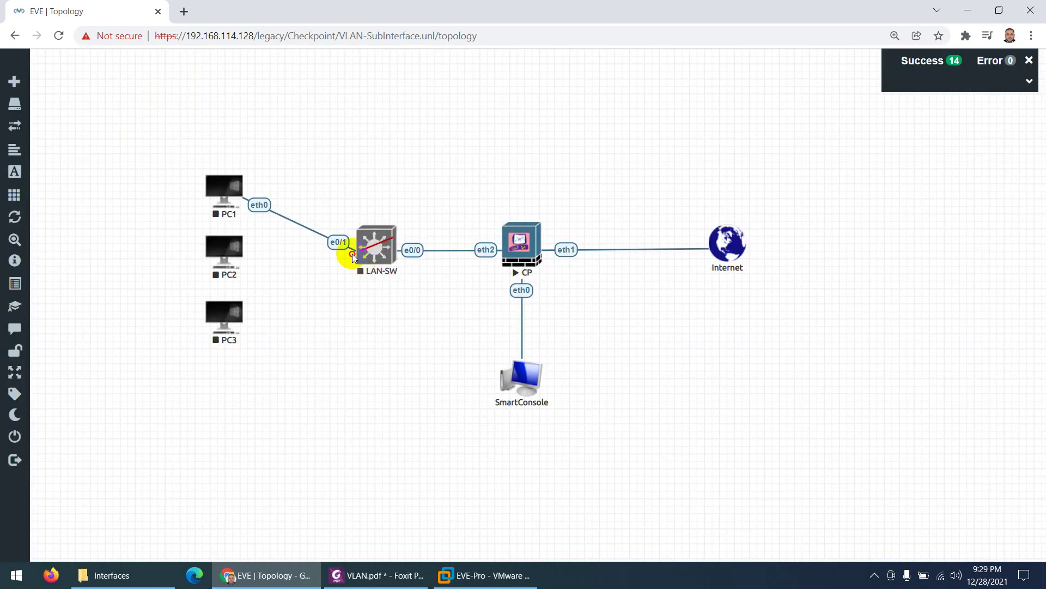
Step: Connect LAN-SW's e0/2 interface to PC2's eth0 and its e0/3 interface to PC3's eth0
{"action": "left_click_drag", "start_coordinate": [352, 253], "coordinate": [223, 251]}
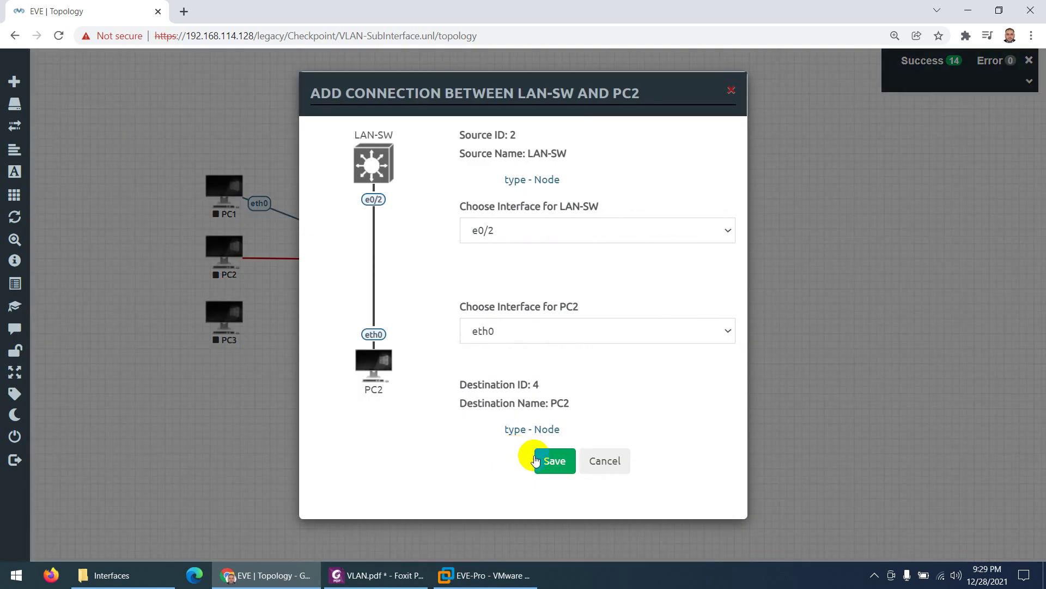
{"action": "left_click", "coordinate": [548, 461]}
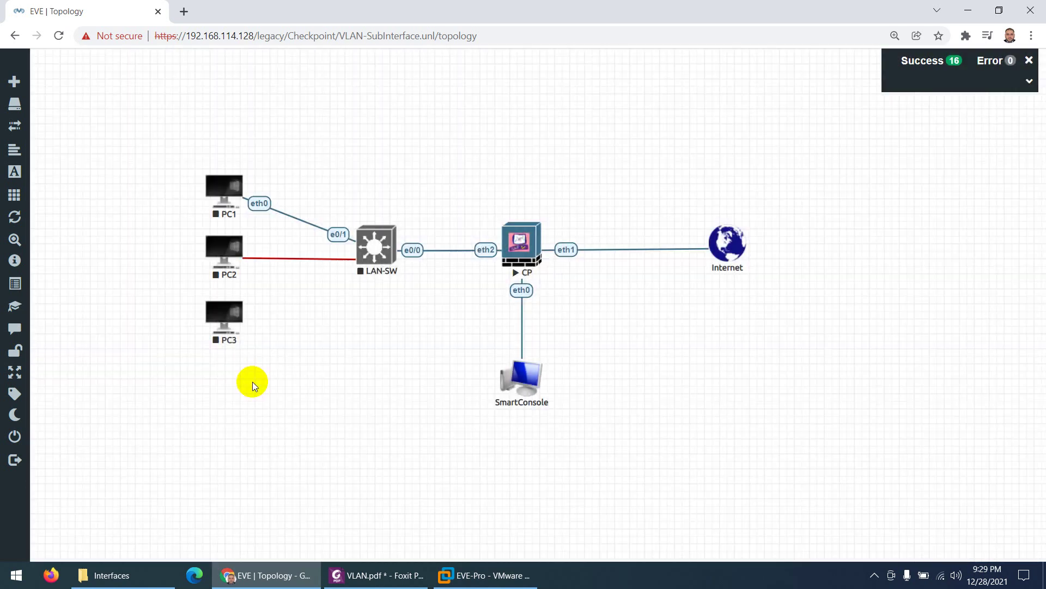
{"action": "left_click", "coordinate": [295, 256]}
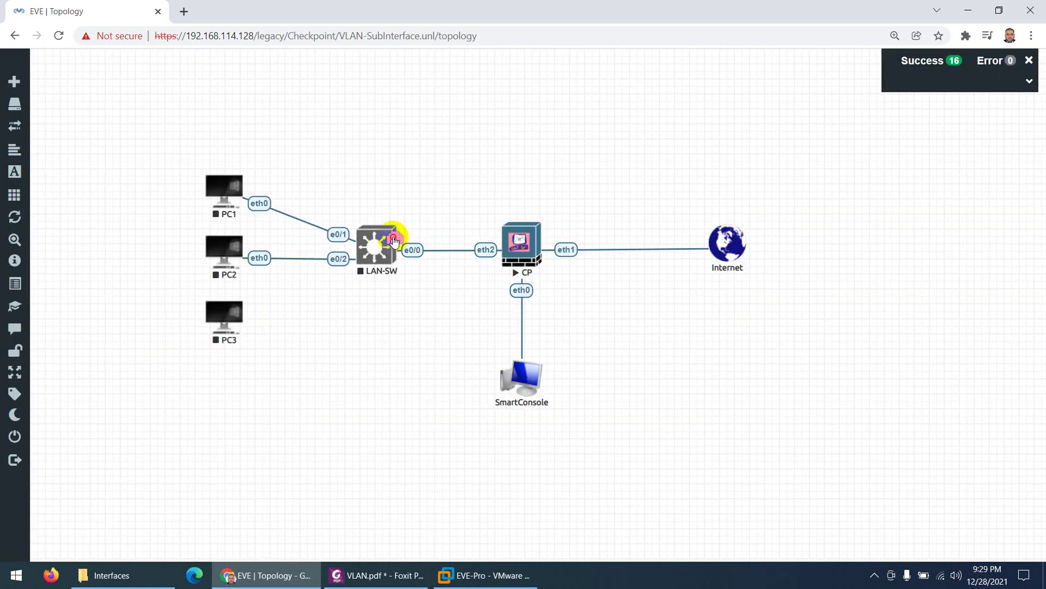
{"action": "left_click_drag", "start_coordinate": [393, 237], "coordinate": [237, 321]}
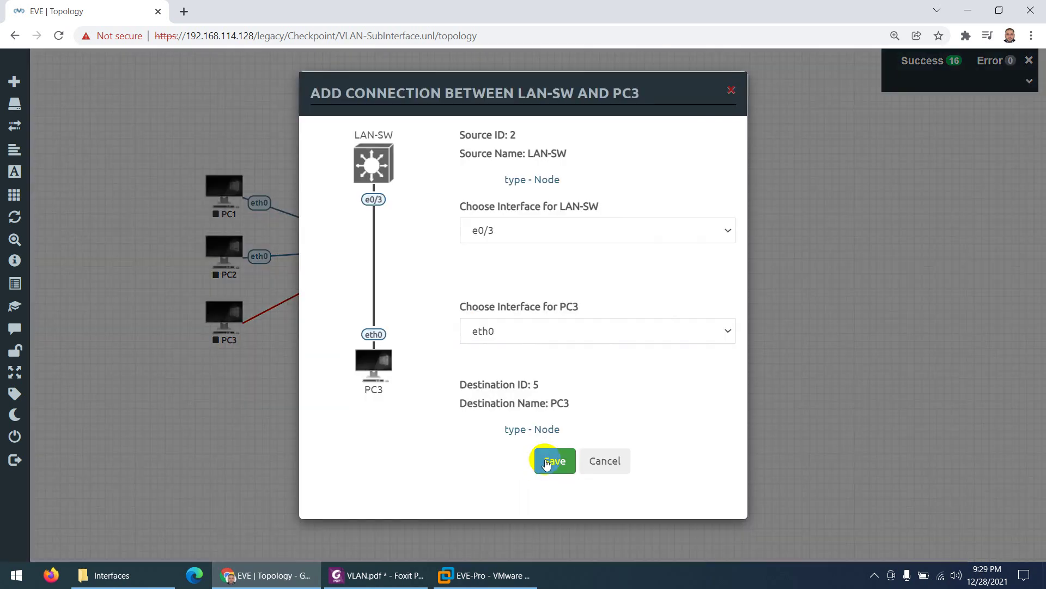
{"action": "left_click", "coordinate": [547, 462]}
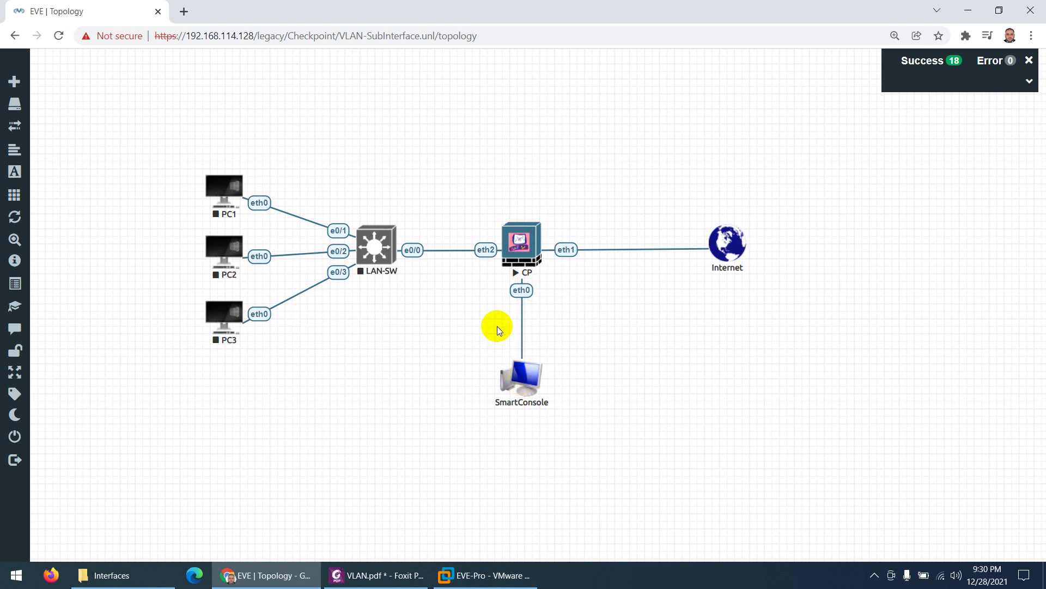
Step: Check the cabling against the VLAN Deployment diagram in VLAN.pdf, and start the LAN-SW node in EVE-NG
{"action": "left_click", "coordinate": [376, 575]}
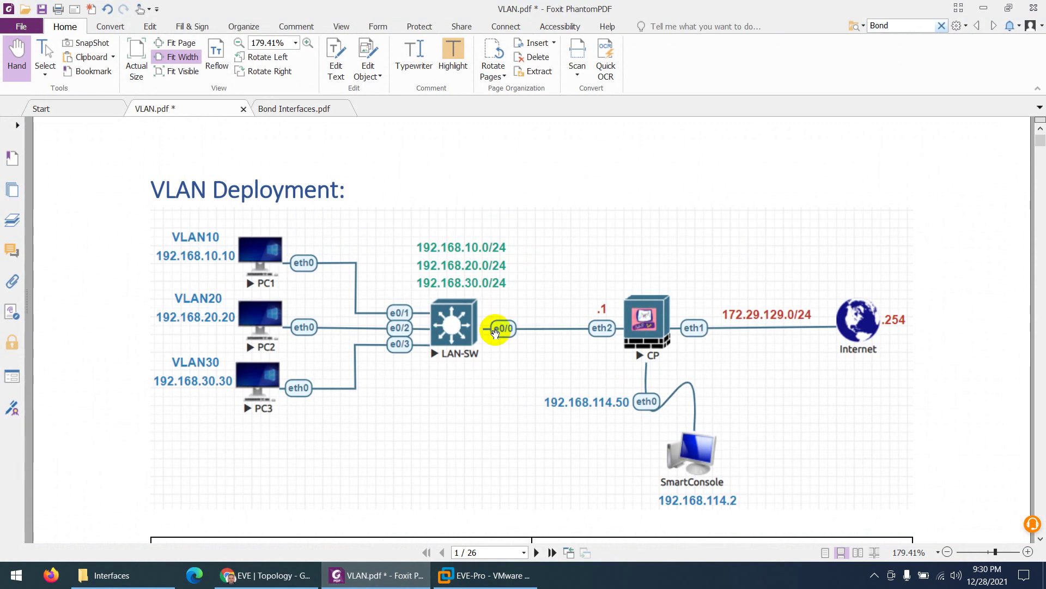
{"action": "left_click", "coordinate": [380, 582]}
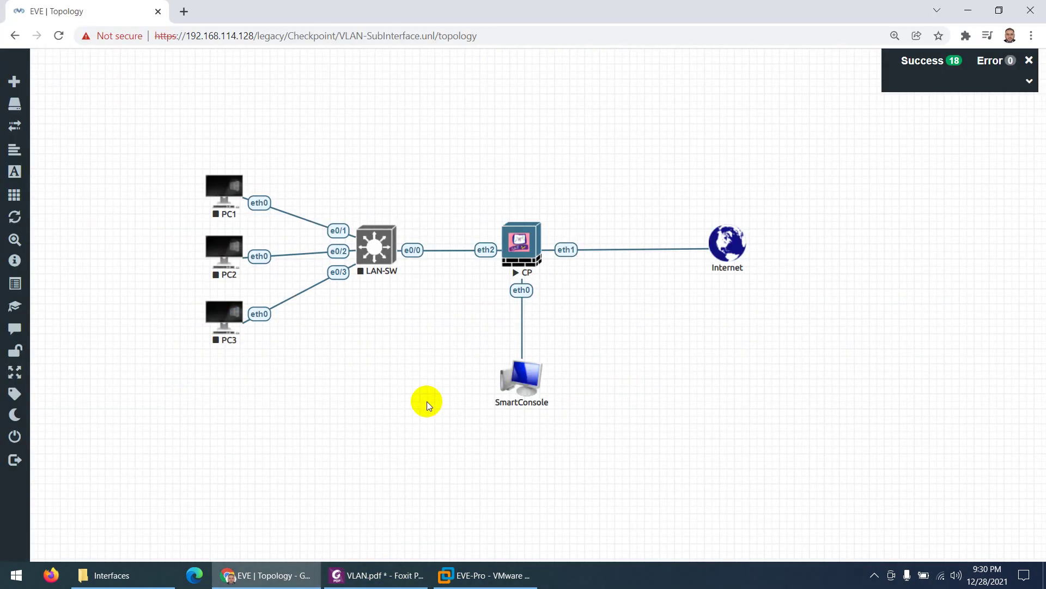
{"action": "right_click", "coordinate": [382, 249]}
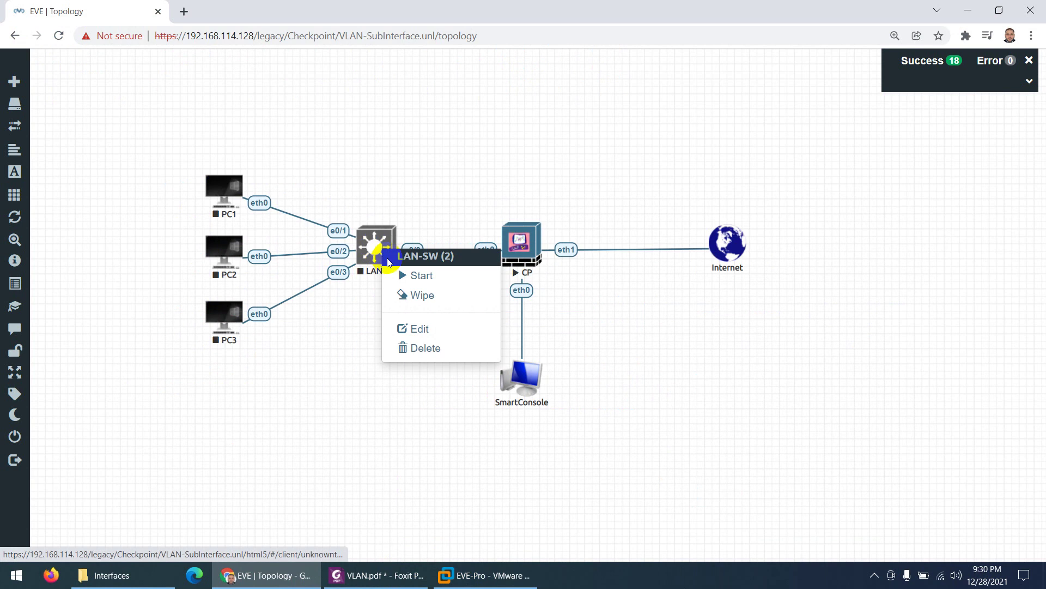
{"action": "left_click", "coordinate": [404, 274]}
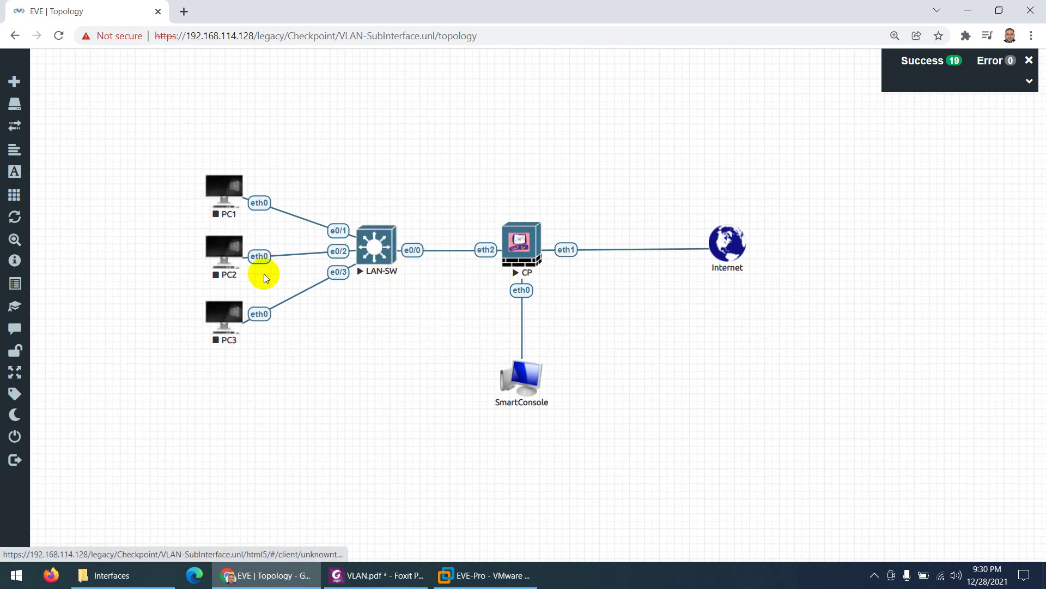
Step: Set the link style of the PC1 to LAN-SW e0/1 connection to Bezier and save it
{"action": "right_click", "coordinate": [339, 232]}
{"action": "left_click", "coordinate": [370, 259]}
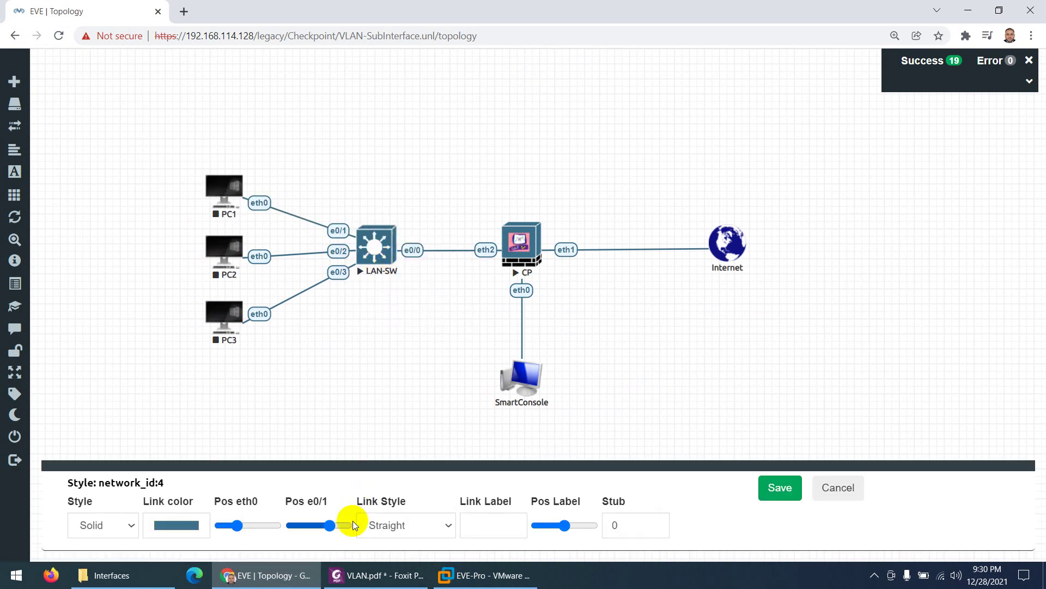
{"action": "left_click", "coordinate": [395, 526]}
{"action": "left_click", "coordinate": [385, 477]}
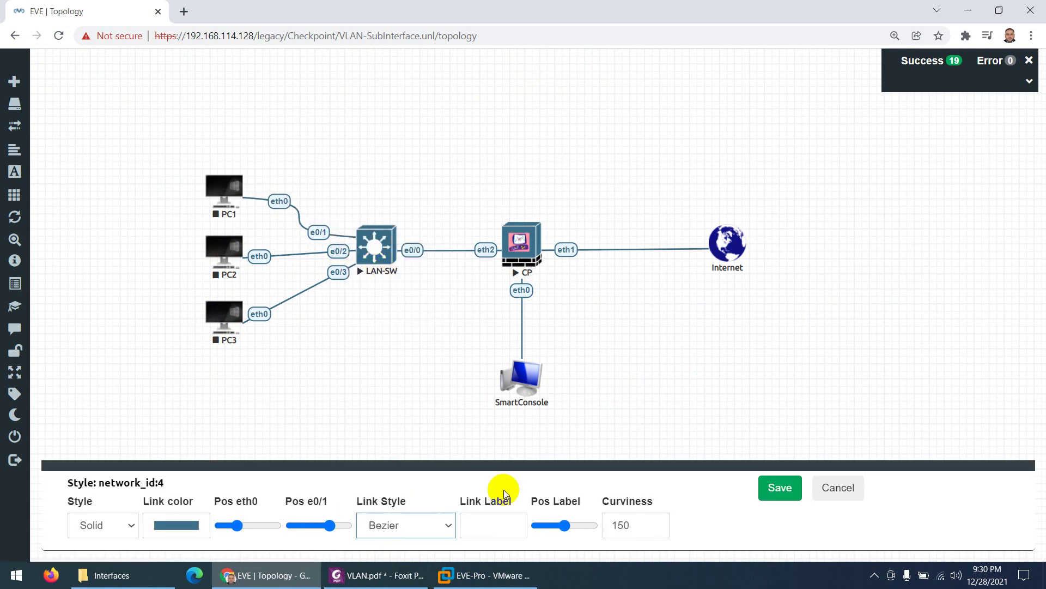
{"action": "left_click", "coordinate": [780, 487]}
Step: Set the link style of the PC3 to LAN-SW e0/3 connection to Bezier and save it
{"action": "right_click", "coordinate": [338, 272]}
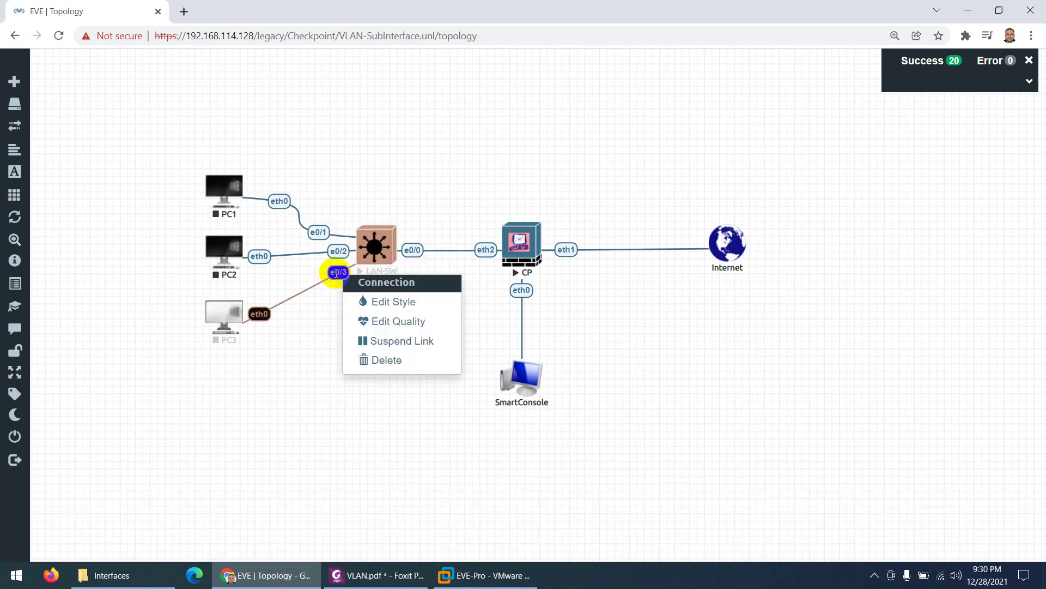
{"action": "left_click", "coordinate": [371, 302]}
{"action": "left_click", "coordinate": [394, 525]}
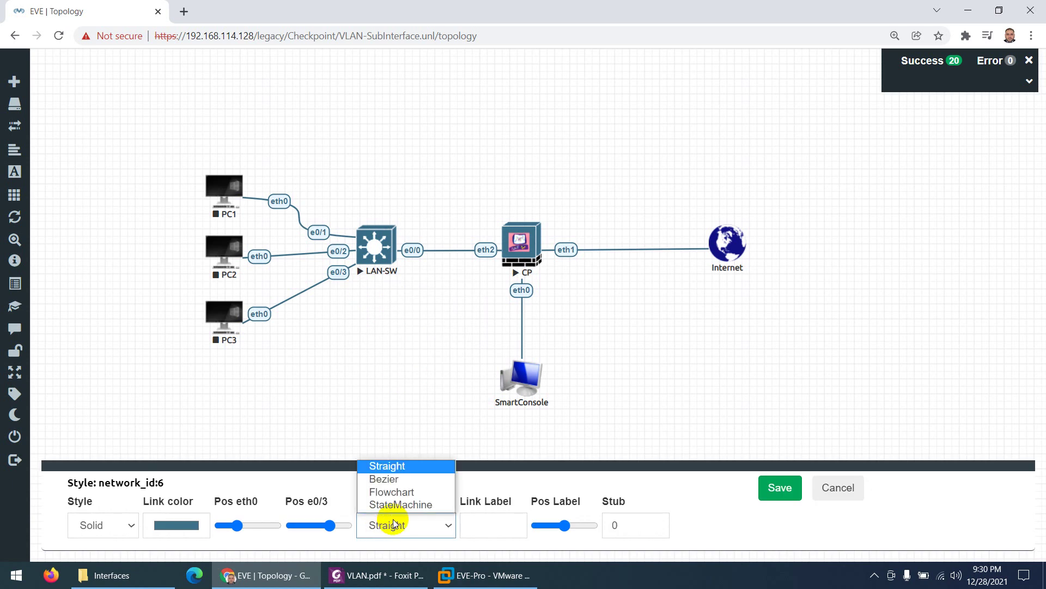
{"action": "left_click", "coordinate": [385, 478]}
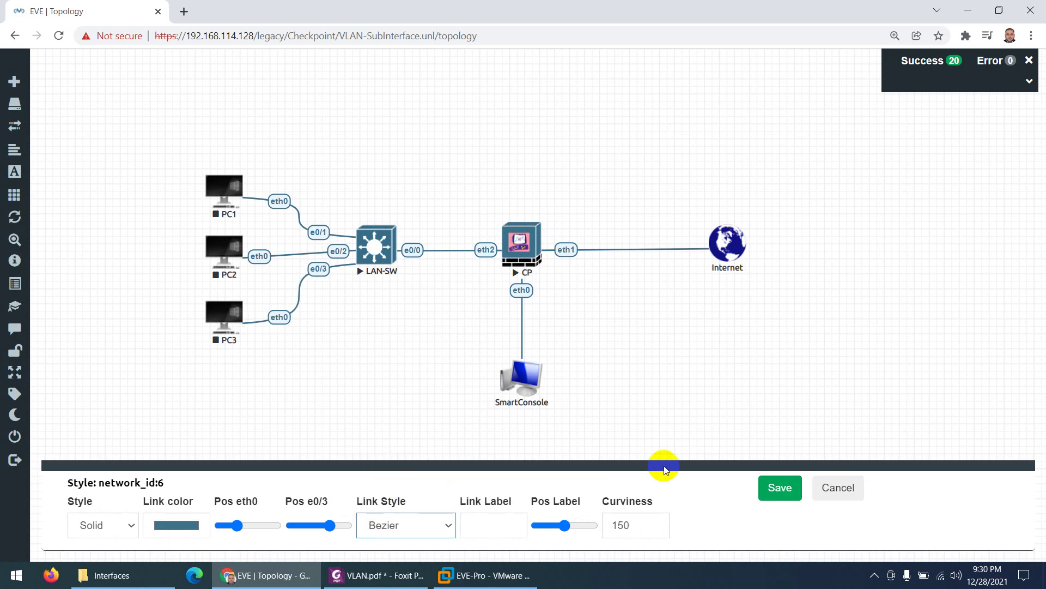
{"action": "left_click", "coordinate": [777, 486]}
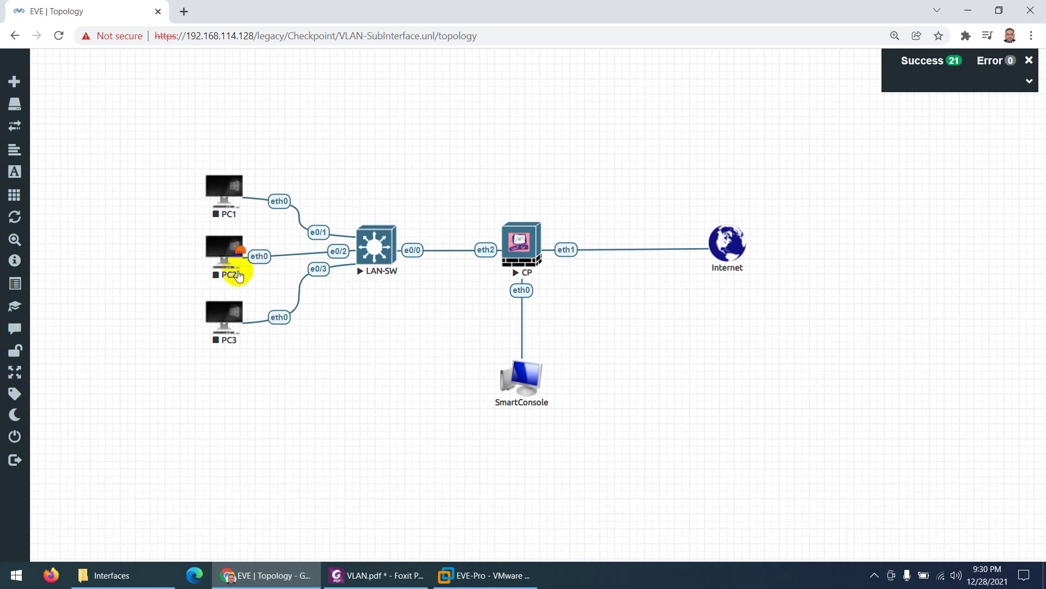
Step: Move PC2 up so its link to LAN-SW runs level, and shift PC1 up by a similar amount
{"action": "left_click_drag", "start_coordinate": [222, 255], "coordinate": [222, 249]}
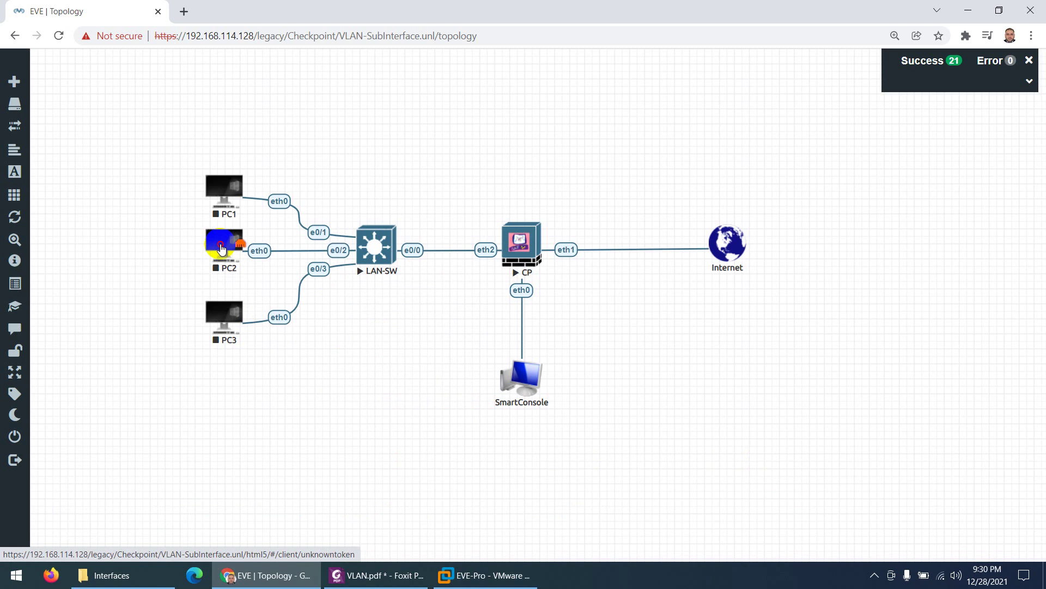
{"action": "left_click_drag", "start_coordinate": [224, 192], "coordinate": [224, 186]}
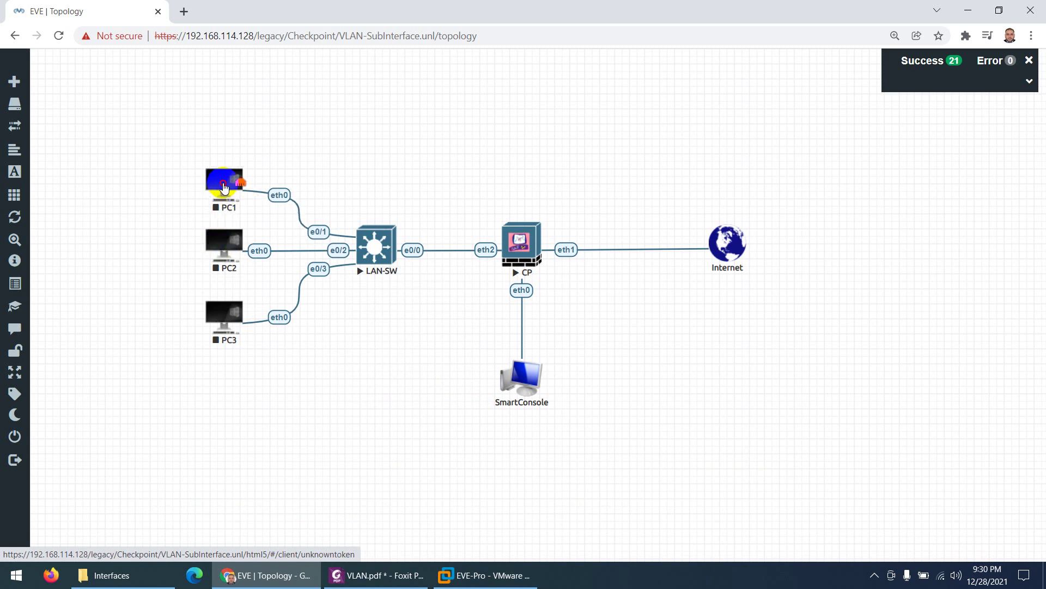
Step: Add a text label below LAN-SW listing 192.168.10.0/24, 192.168.20.0/24 and 192.168.30.0/24 on separate lines
{"action": "right_click", "coordinate": [358, 319]}
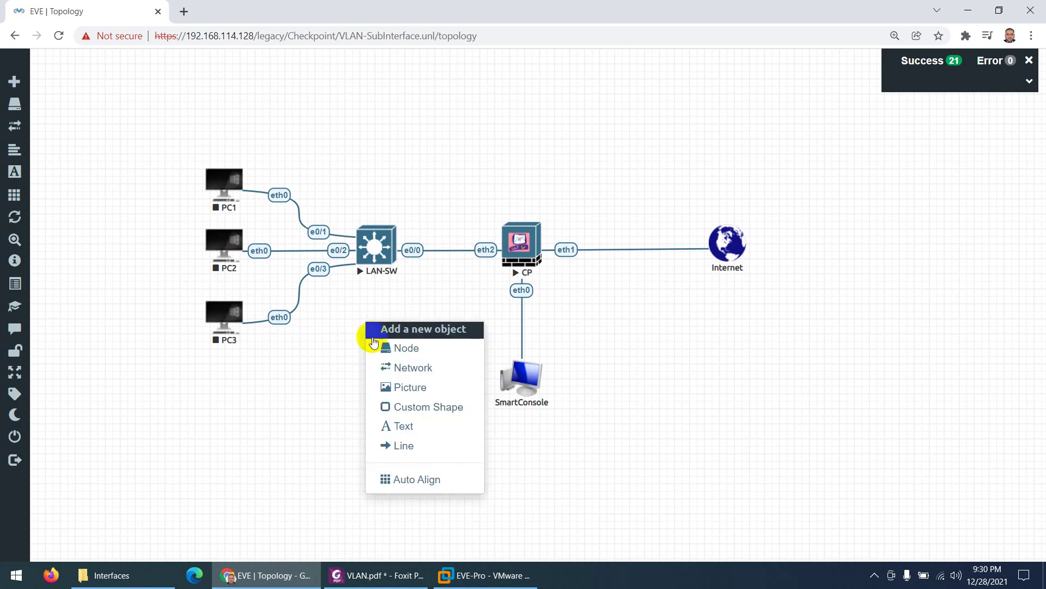
{"action": "left_click", "coordinate": [397, 426]}
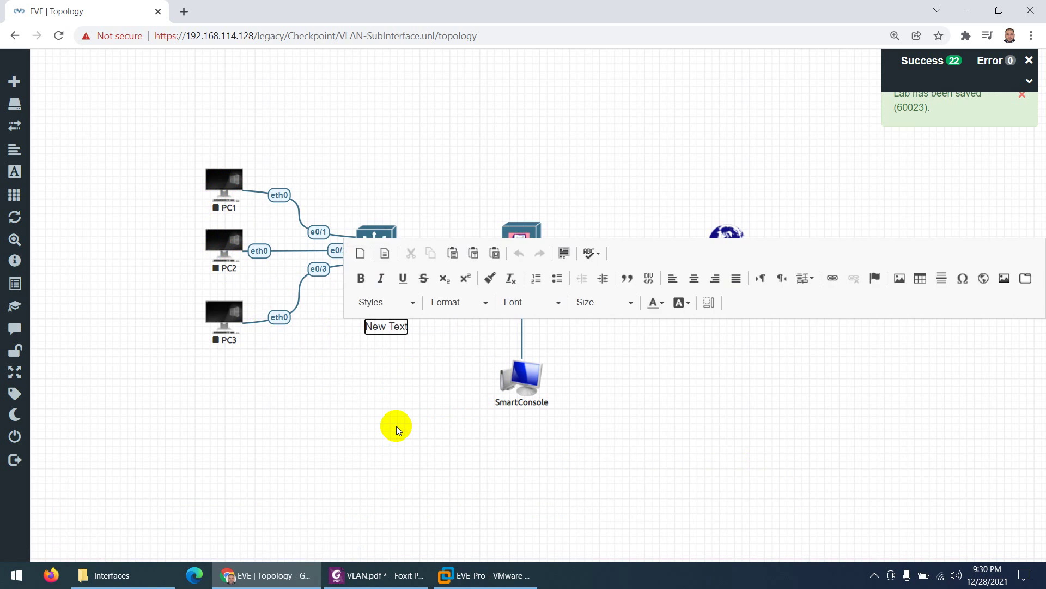
{"action": "type", "text": "192.1"}
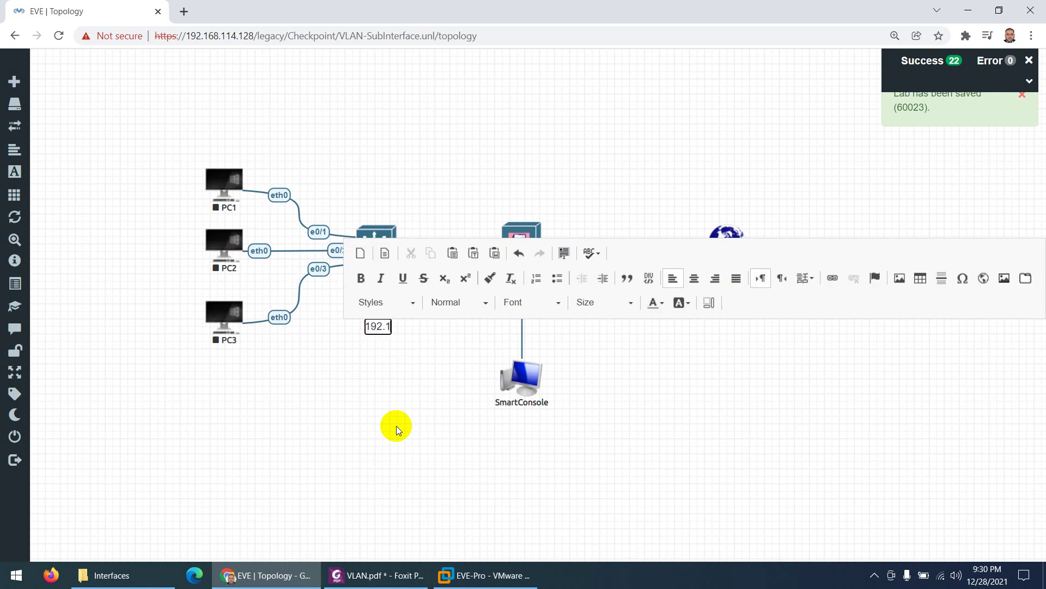
{"action": "type", "text": "68.10.0/24"}
{"action": "key", "text": "Return"}
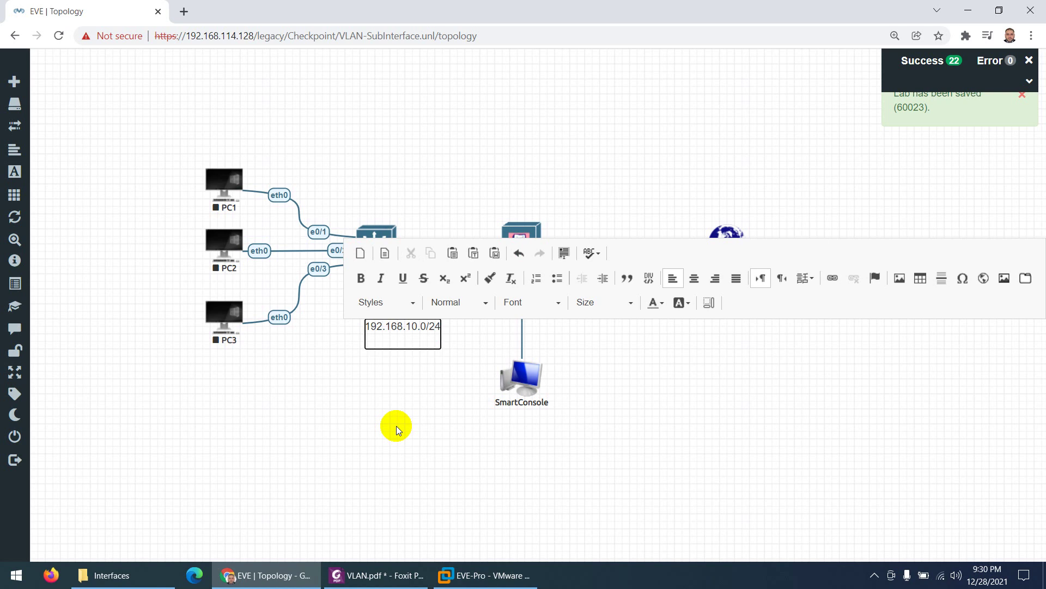
{"action": "type", "text": "192.168.20."}
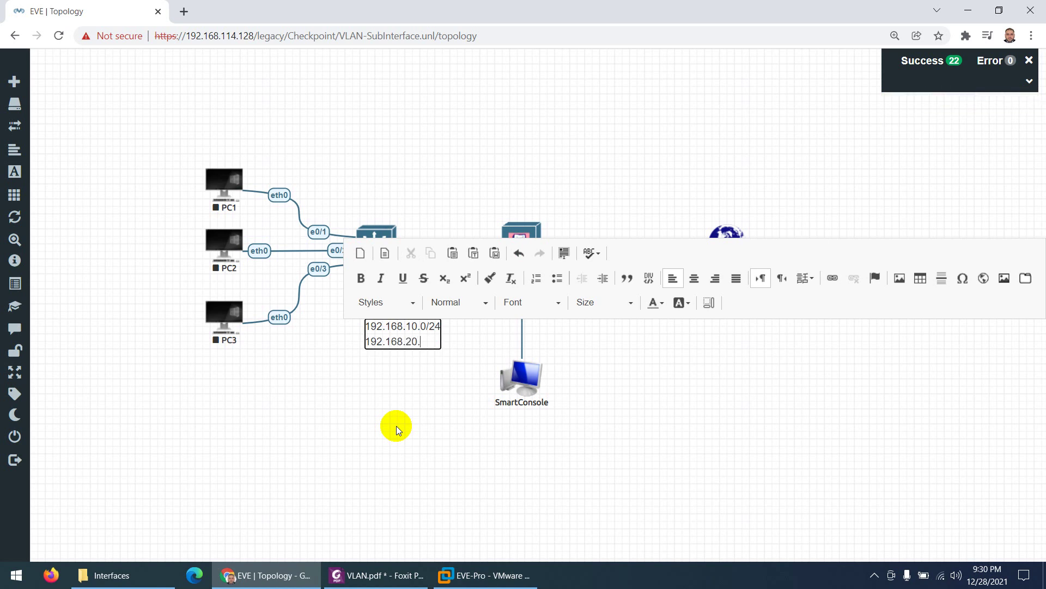
{"action": "type", "text": "0/24"}
{"action": "key", "text": "Return"}
{"action": "type", "text": "192.168."}
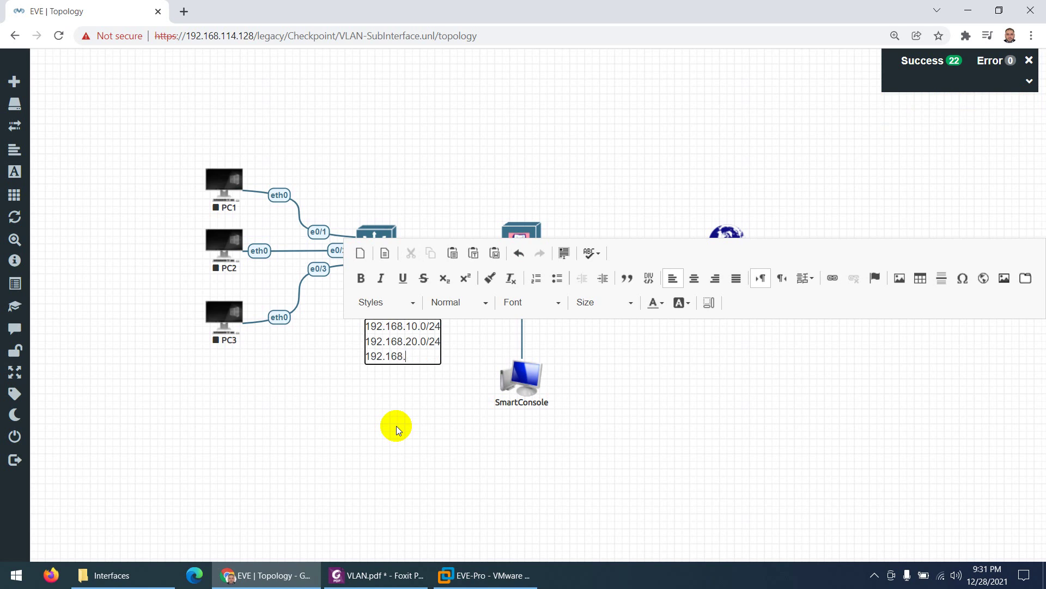
{"action": "type", "text": "30.0/24"}
Step: Format all three lines of the subnet label in bold orange text
{"action": "key", "text": "ctrl+a"}
{"action": "left_click", "coordinate": [361, 278]}
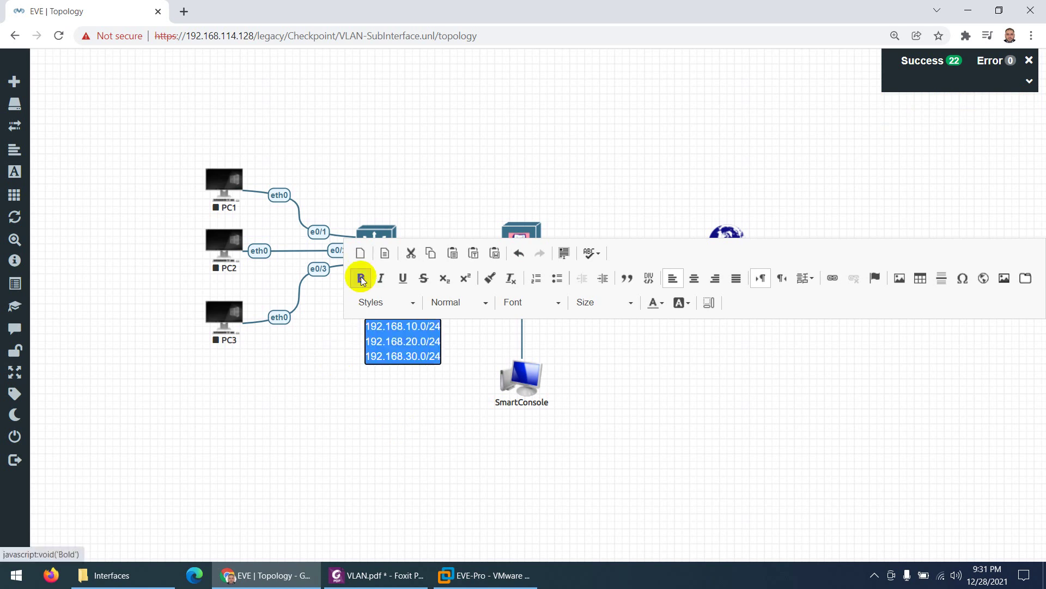
{"action": "left_click", "coordinate": [658, 302]}
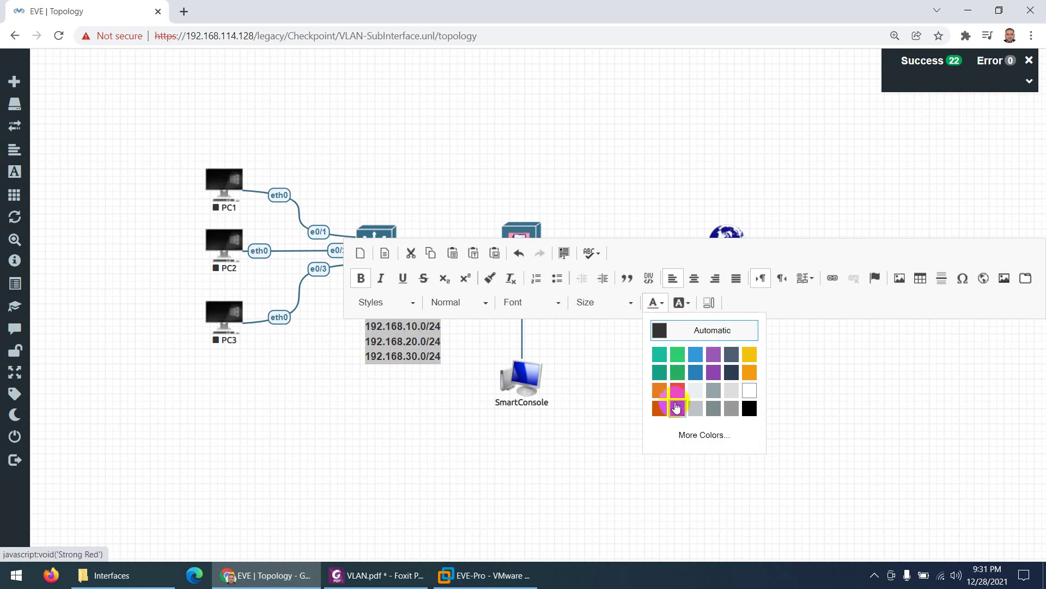
{"action": "left_click", "coordinate": [659, 390]}
{"action": "left_click", "coordinate": [433, 427]}
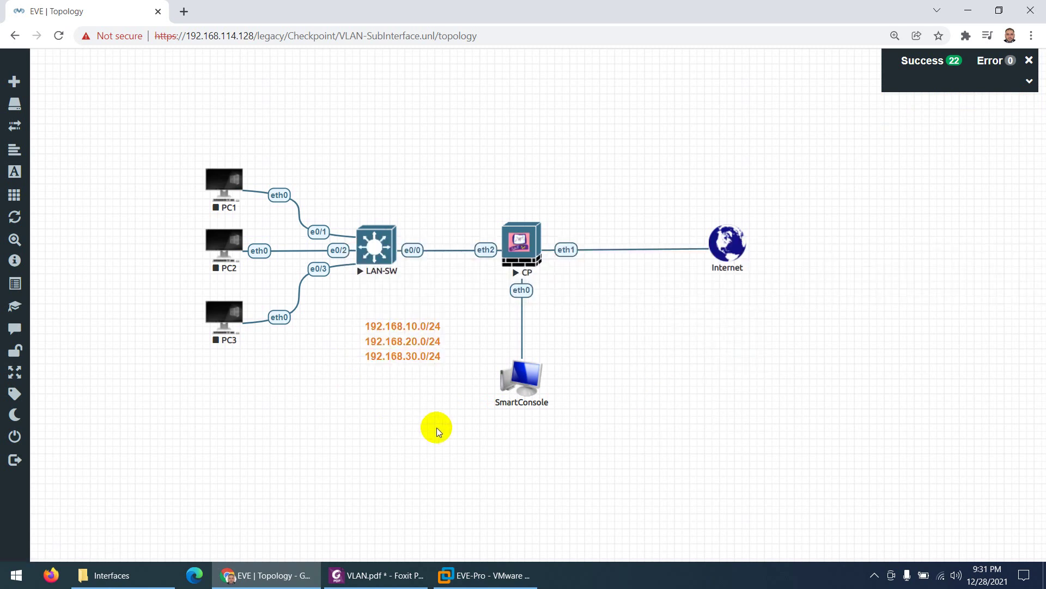
Step: Move the subnet label to just above the LAN-SW icon and leave its text editing
{"action": "left_click_drag", "start_coordinate": [397, 341], "coordinate": [338, 177]}
{"action": "double_click", "coordinate": [404, 179]}
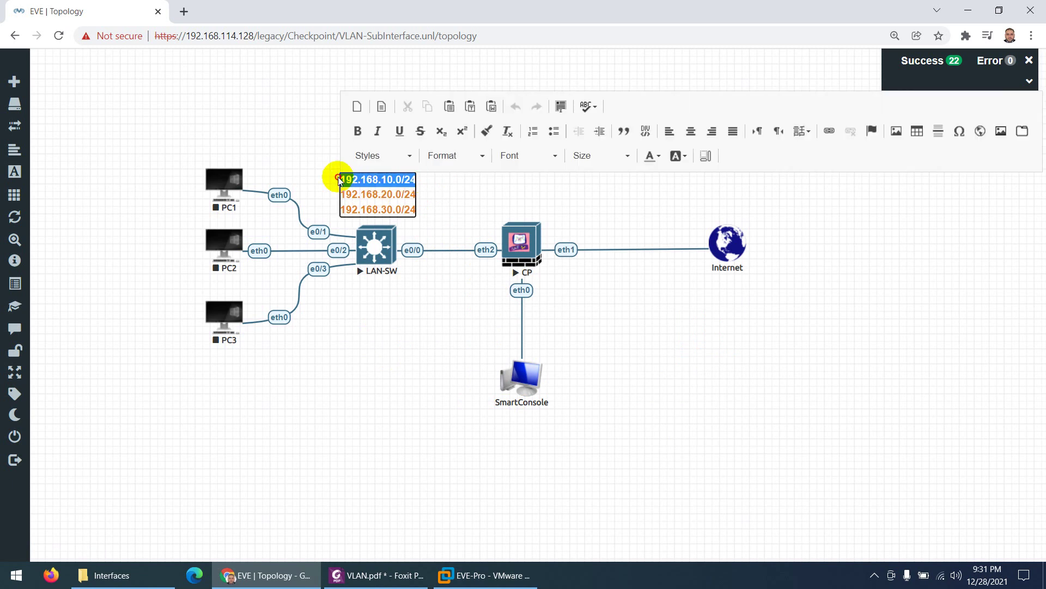
{"action": "left_click", "coordinate": [335, 180]}
Step: Add a text label reading 192.168.10.10 in the empty area below LAN-SW
{"action": "right_click", "coordinate": [334, 348]}
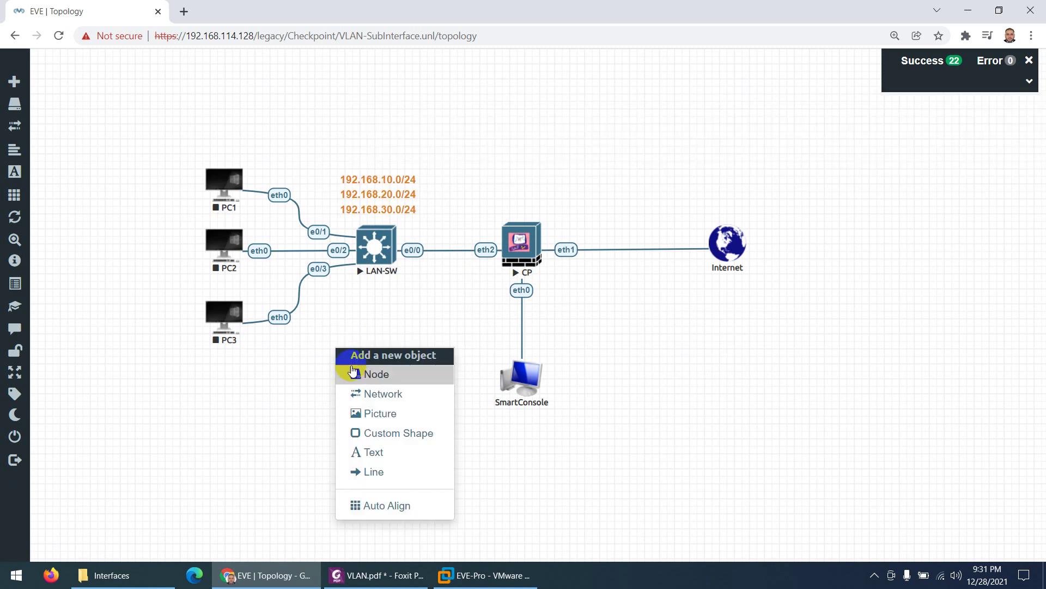
{"action": "left_click", "coordinate": [367, 453]}
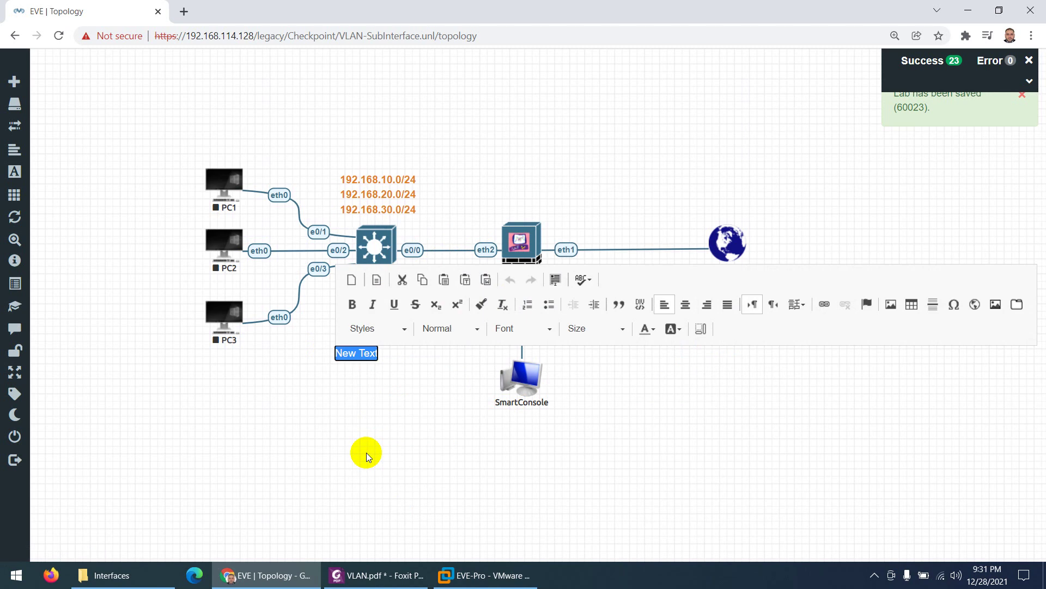
{"action": "type", "text": "192"}
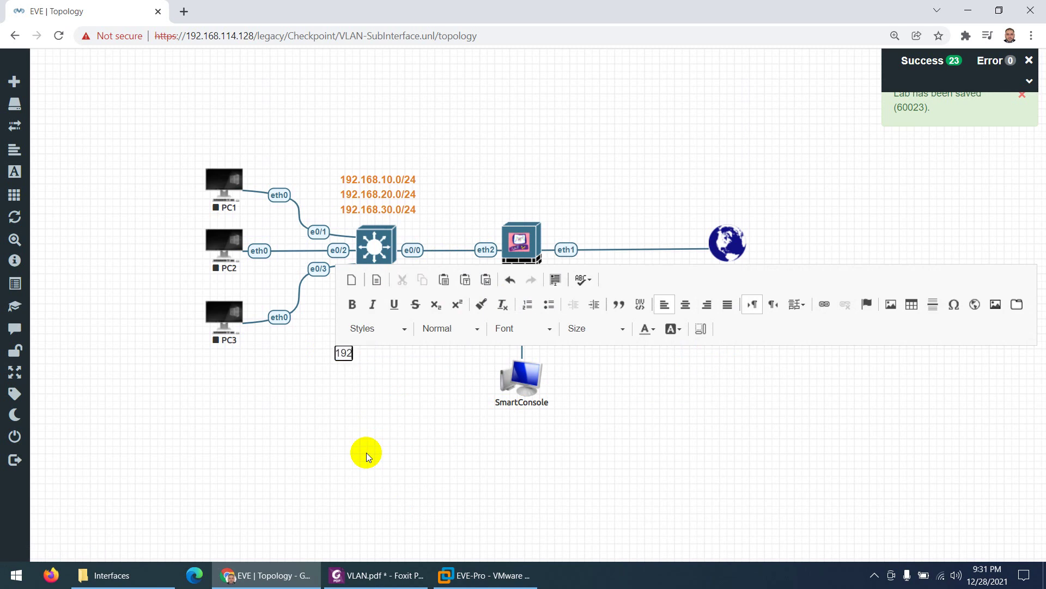
{"action": "type", "text": ".168.10.10"}
Step: Format the 192.168.10.10 label in bold purple text and leave its text editing
{"action": "key", "text": "ctrl+a"}
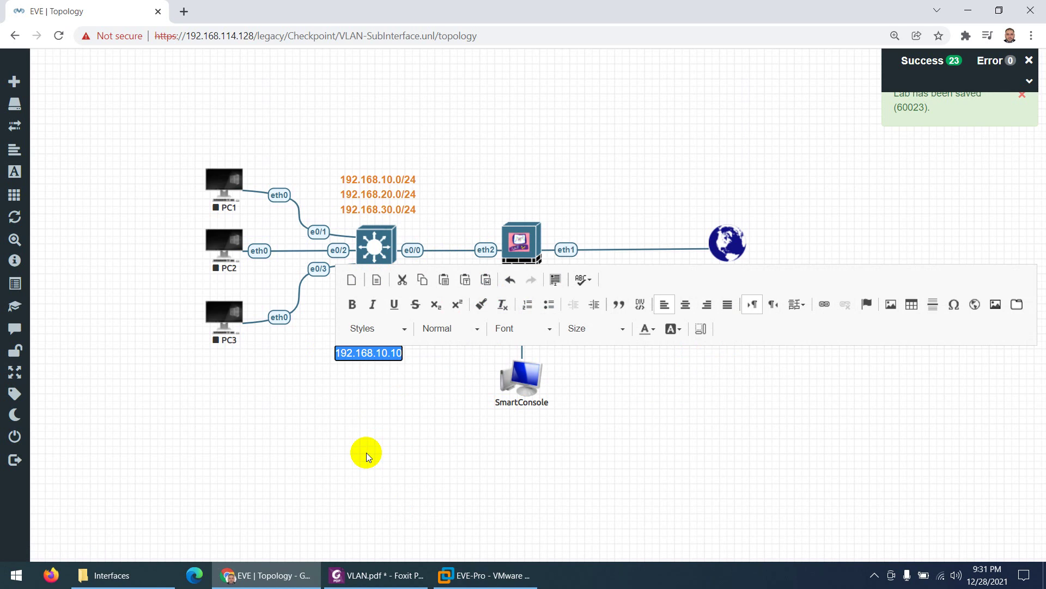
{"action": "left_click", "coordinate": [352, 304]}
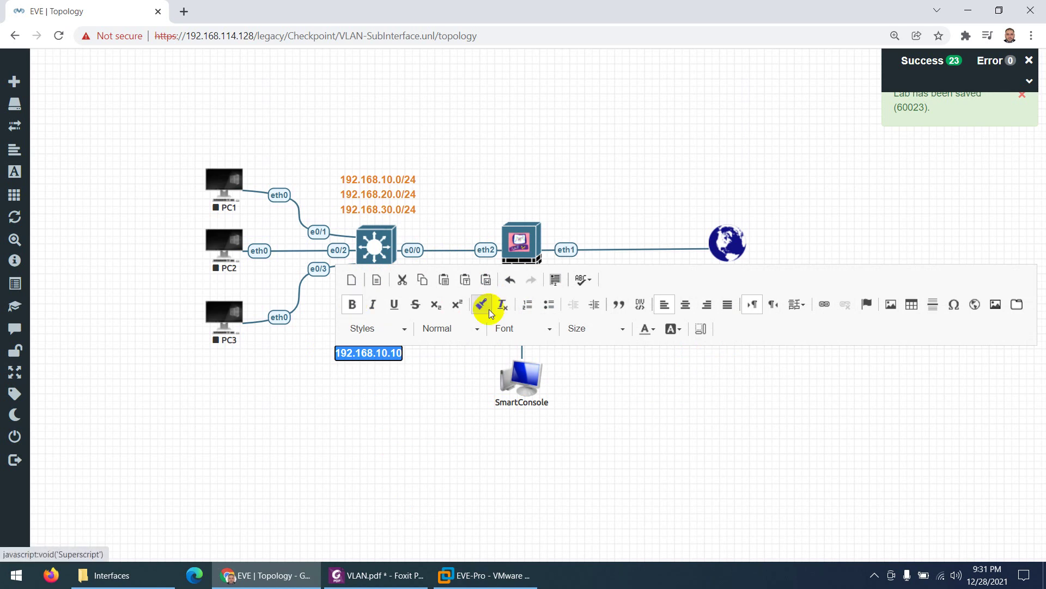
{"action": "left_click", "coordinate": [648, 328]}
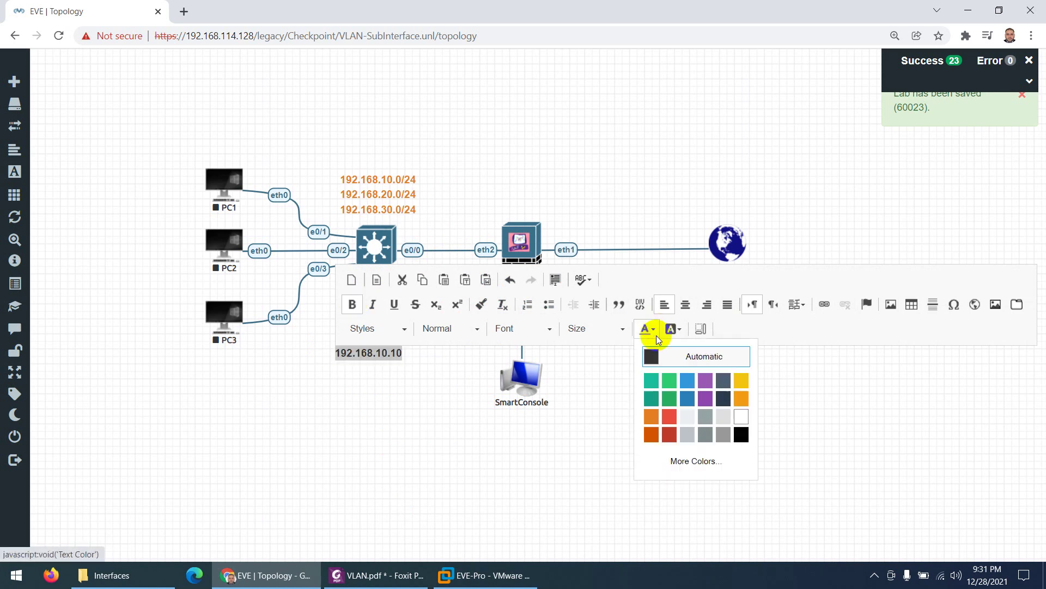
{"action": "left_click", "coordinate": [705, 398]}
{"action": "left_click", "coordinate": [375, 398]}
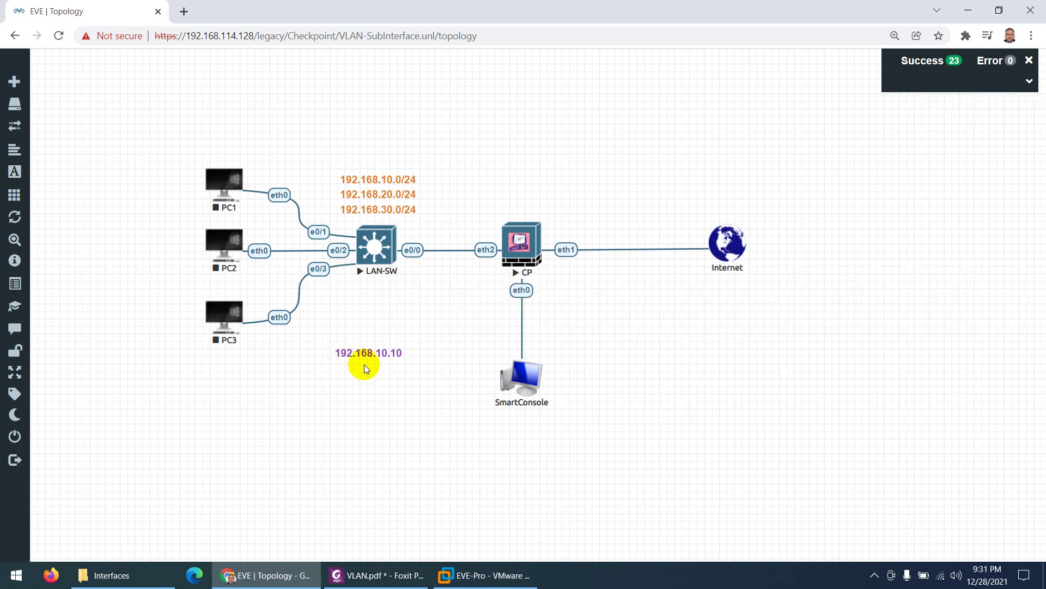
Step: Duplicate the purple 192.168.10.10 label and place the copy beside PC1
{"action": "right_click", "coordinate": [369, 354]}
{"action": "left_click", "coordinate": [408, 382]}
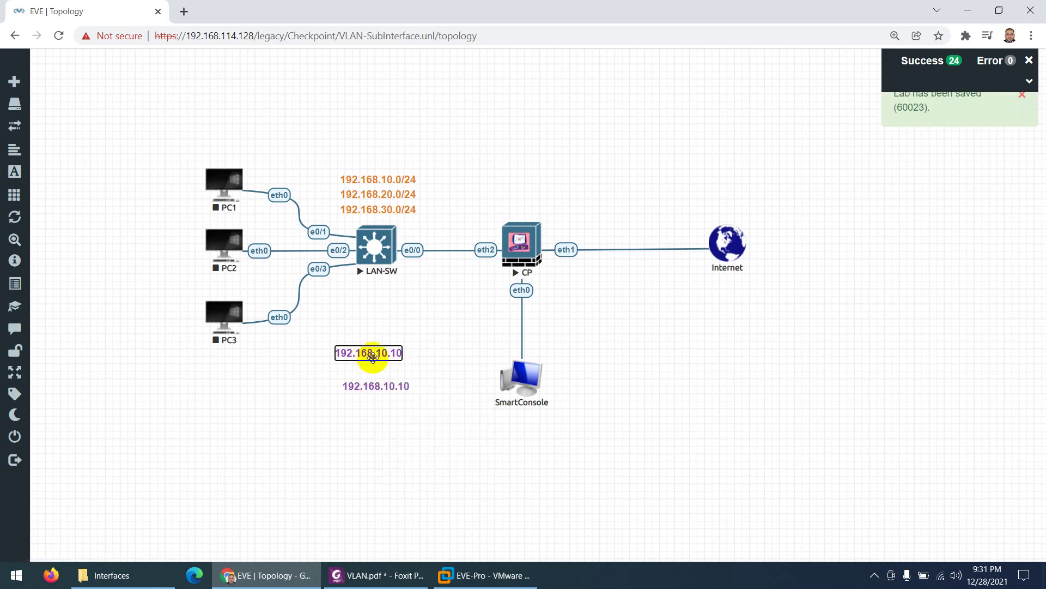
{"action": "left_click_drag", "start_coordinate": [362, 385], "coordinate": [149, 180]}
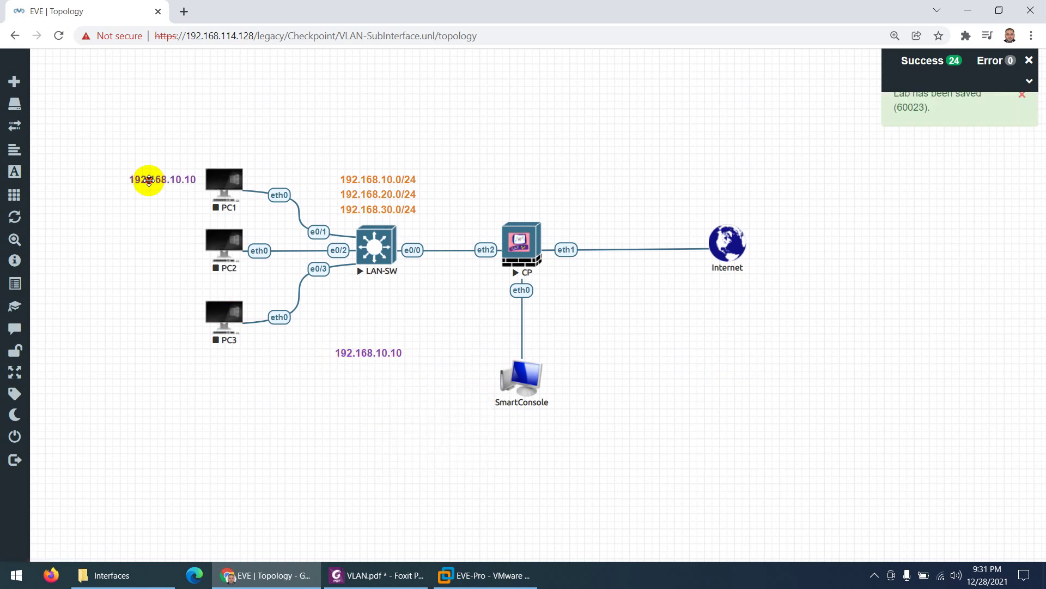
Step: Duplicate the label below LAN-SW once more and change the copy's text to 192.168.20.20
{"action": "right_click", "coordinate": [360, 353]}
{"action": "left_click", "coordinate": [376, 378]}
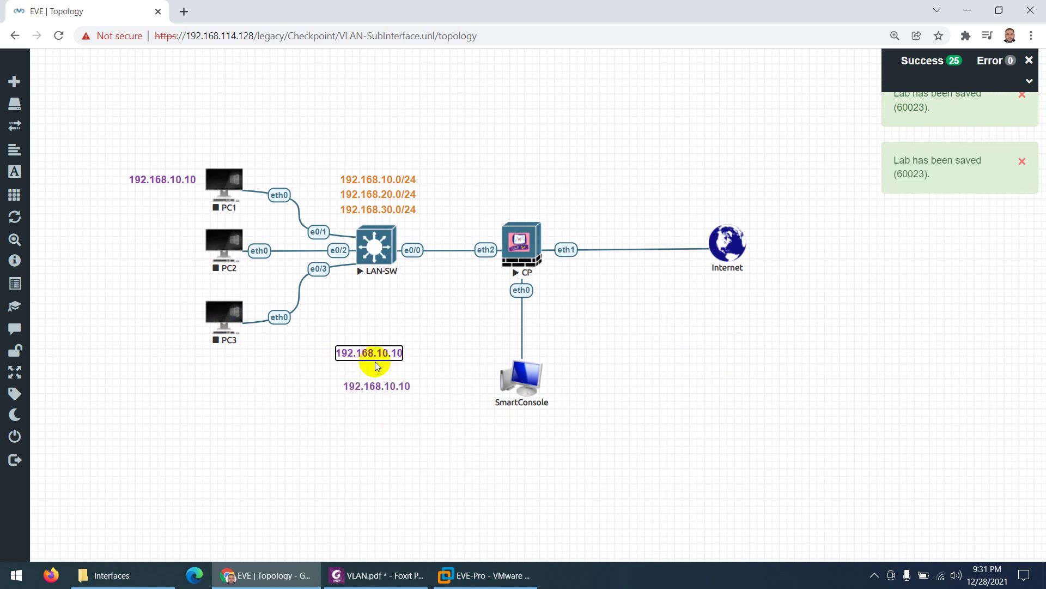
{"action": "double_click", "coordinate": [374, 385]}
{"action": "key", "text": "BackSpace"}
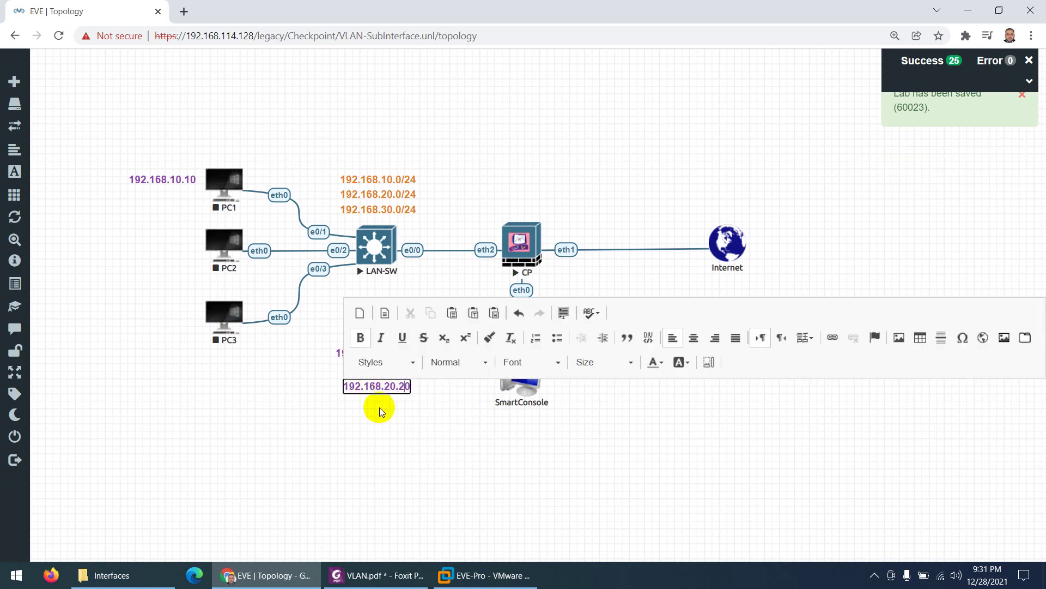
{"action": "key", "text": "BackSpace"}
{"action": "type", "text": "2"}
{"action": "left_click", "coordinate": [379, 407]}
Step: Move the 192.168.20.20 label beside PC2
{"action": "left_click_drag", "start_coordinate": [378, 385], "coordinate": [172, 331]}
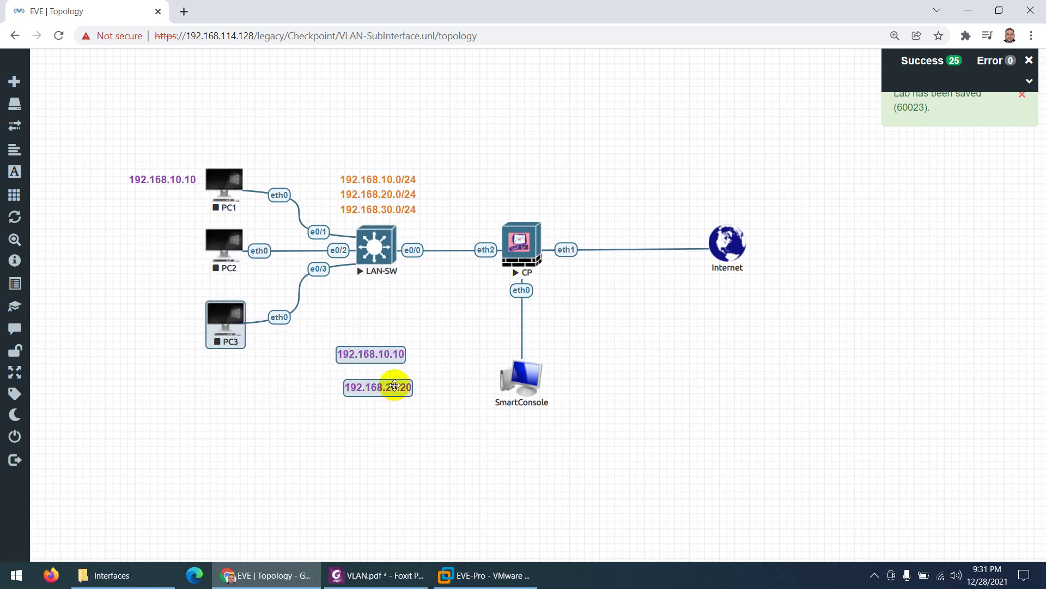
{"action": "left_click", "coordinate": [388, 408]}
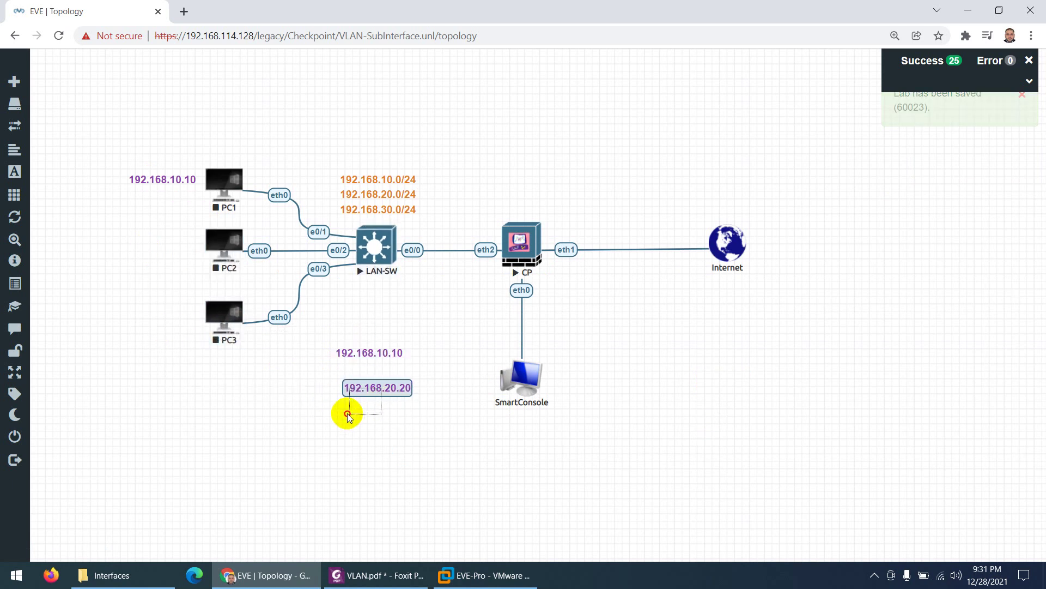
{"action": "left_click_drag", "start_coordinate": [353, 393], "coordinate": [142, 238]}
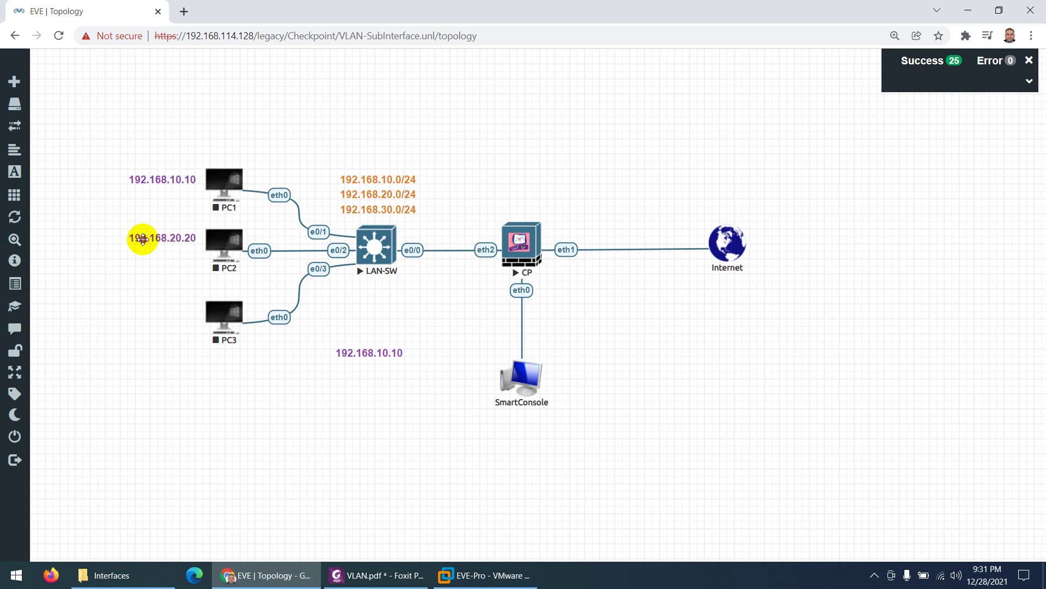
Step: Change the text of the original label below LAN-SW to 192.168.30.30
{"action": "double_click", "coordinate": [382, 353]}
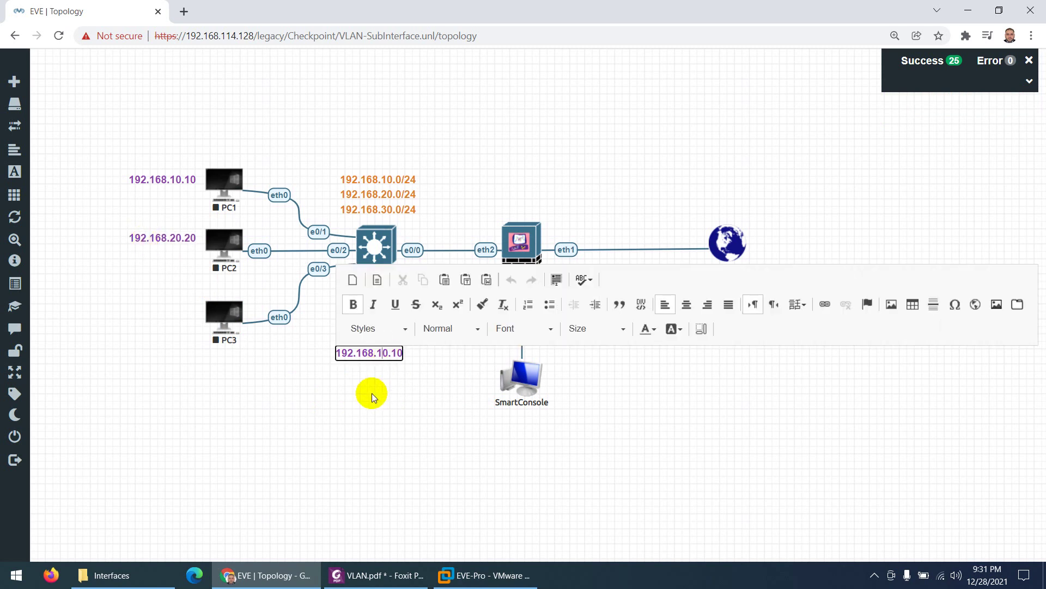
{"action": "key", "text": "BackSpace"}
{"action": "key", "text": "BackSpace"}
{"action": "type", "text": "30"}
{"action": "key", "text": "BackSpace"}
{"action": "type", "text": "3"}
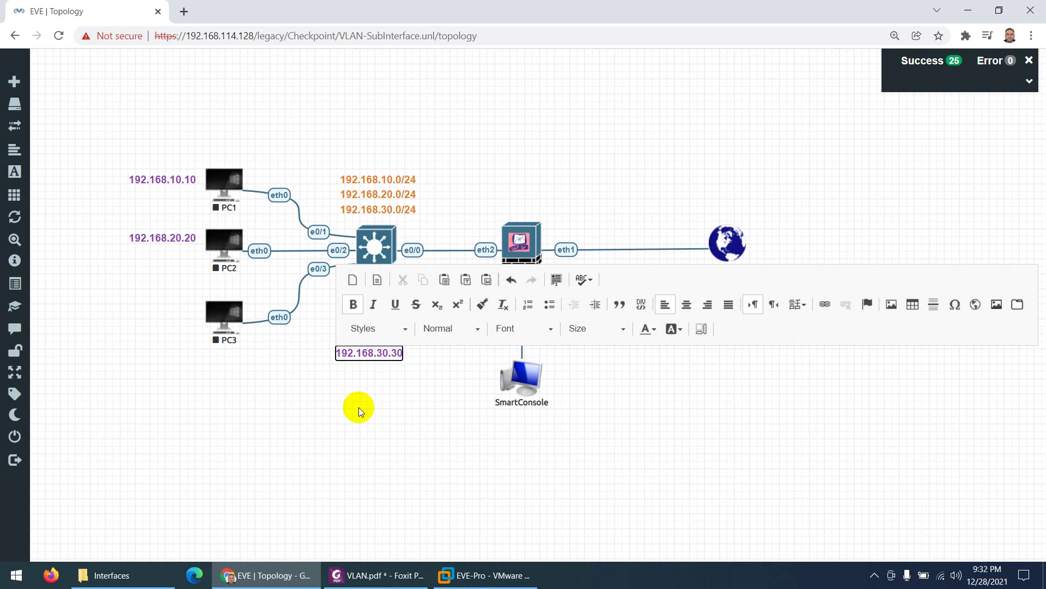
Step: Insert a line reading VLAN 30 above the address in the 192.168.30.30 label
{"action": "key", "text": "Return"}
{"action": "key", "text": "Up"}
{"action": "type", "text": "VLAN"}
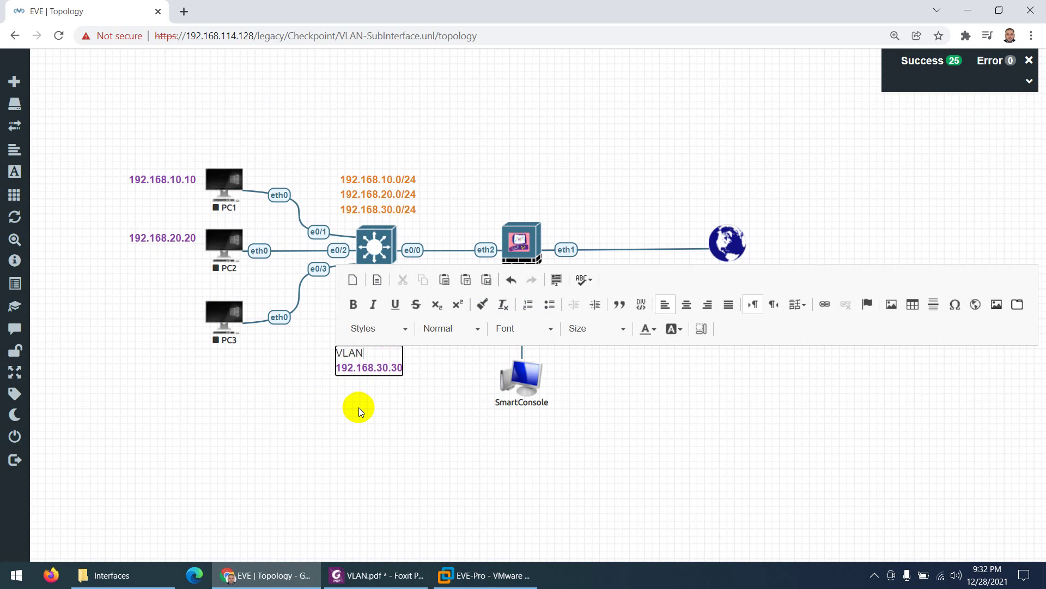
{"action": "type", "text": " 30"}
Step: Format both lines of the VLAN 30 label in bold purple and leave its text editing
{"action": "key", "text": "ctrl+a"}
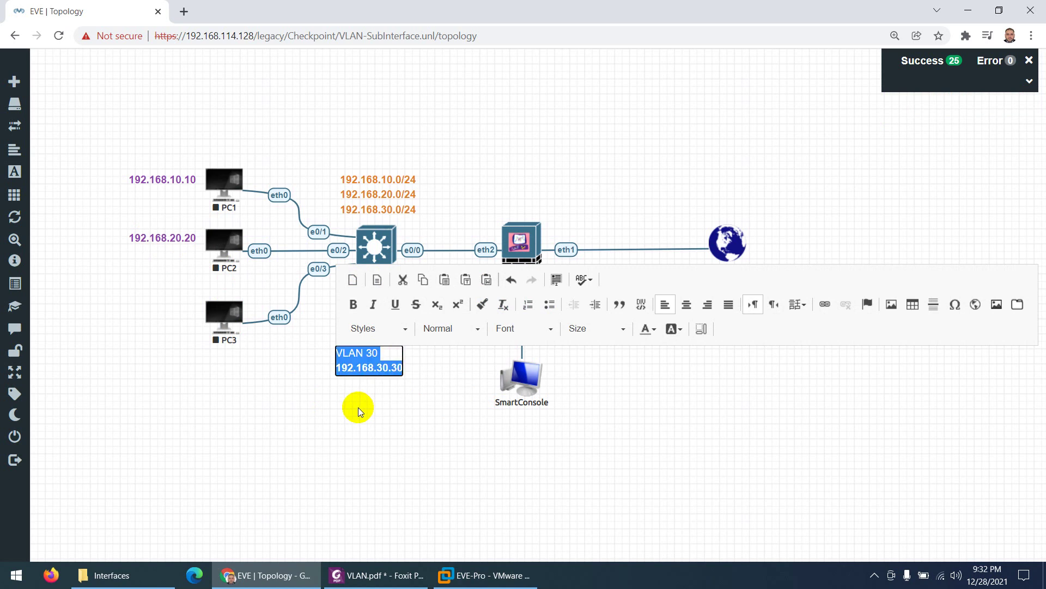
{"action": "left_click", "coordinate": [353, 304]}
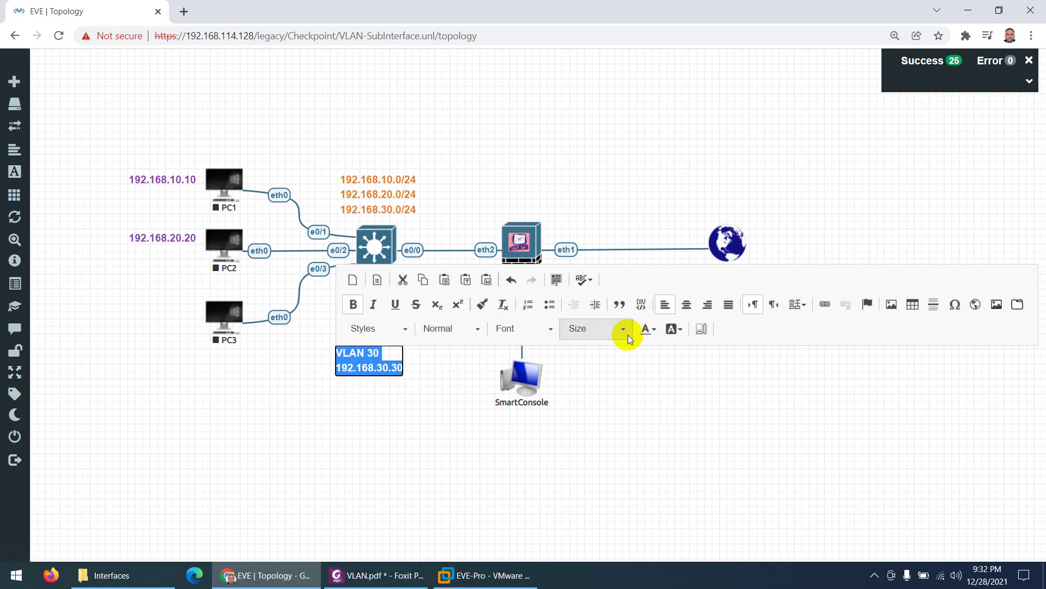
{"action": "left_click", "coordinate": [656, 330]}
{"action": "left_click", "coordinate": [707, 384]}
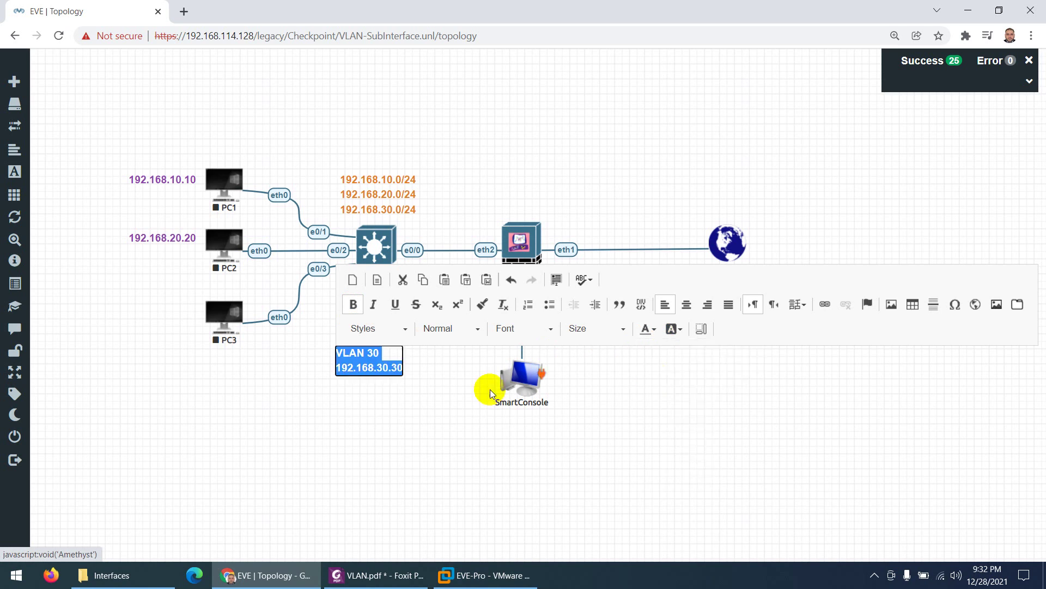
{"action": "left_click", "coordinate": [365, 405]}
Step: Check the label placement in the VLAN.pdf diagram in Foxit PhantomPDF, and place the VLAN 30 label beside PC3 in the EVE-NG topology
{"action": "left_click", "coordinate": [376, 575]}
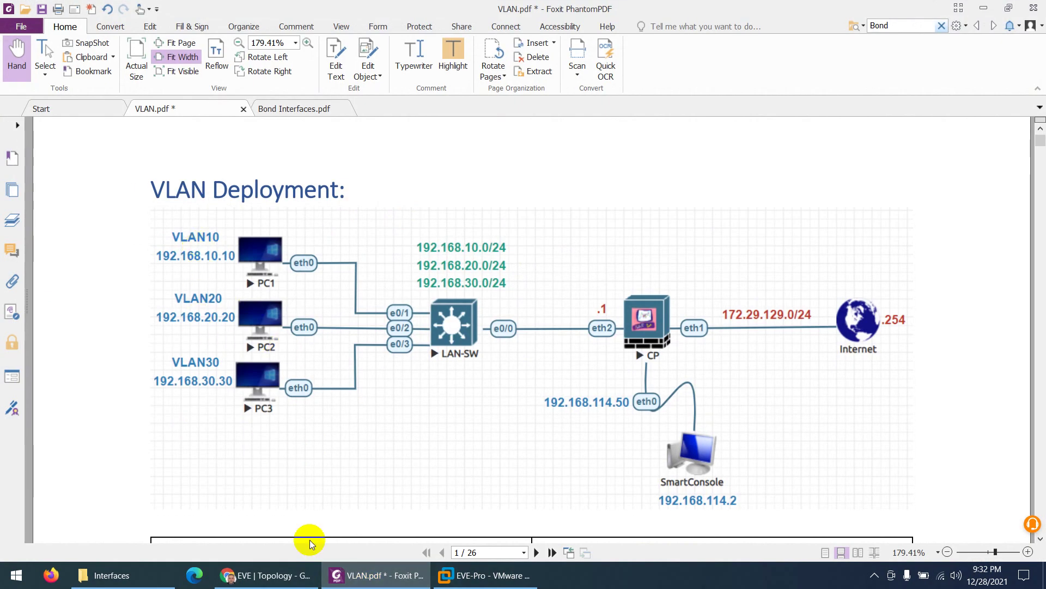
{"action": "left_click", "coordinate": [308, 575]}
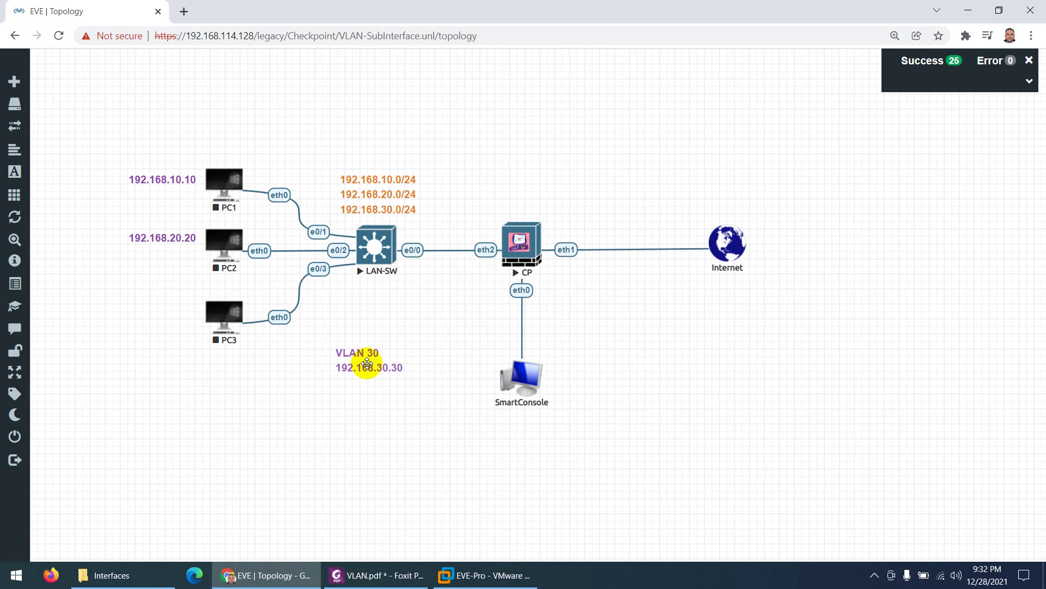
{"action": "left_click_drag", "start_coordinate": [367, 364], "coordinate": [151, 308]}
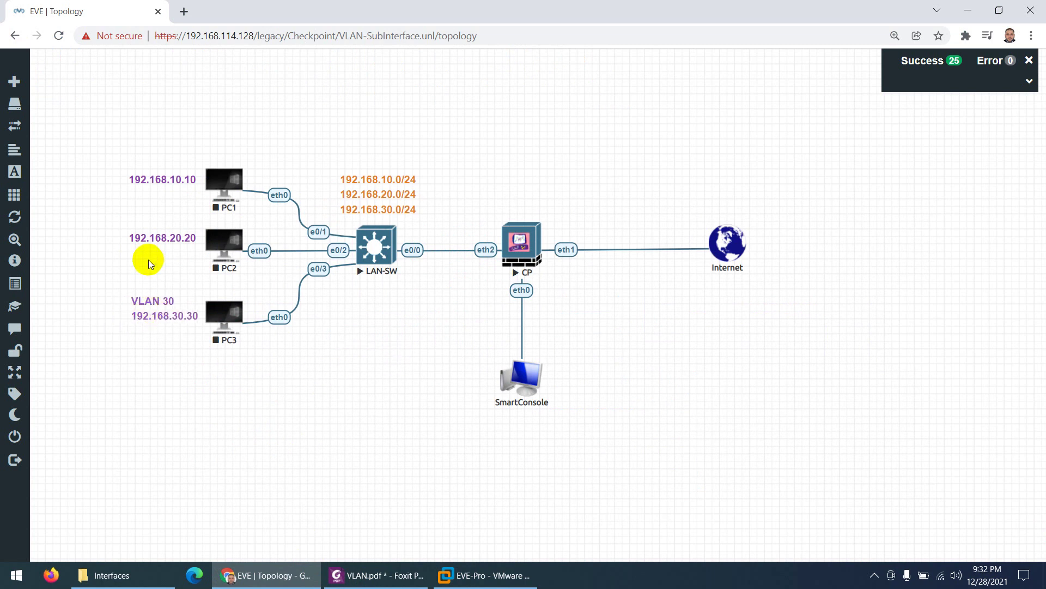
Step: Add a VLAN 20 line above the address in PC2's label and make both lines bold purple
{"action": "double_click", "coordinate": [154, 238]}
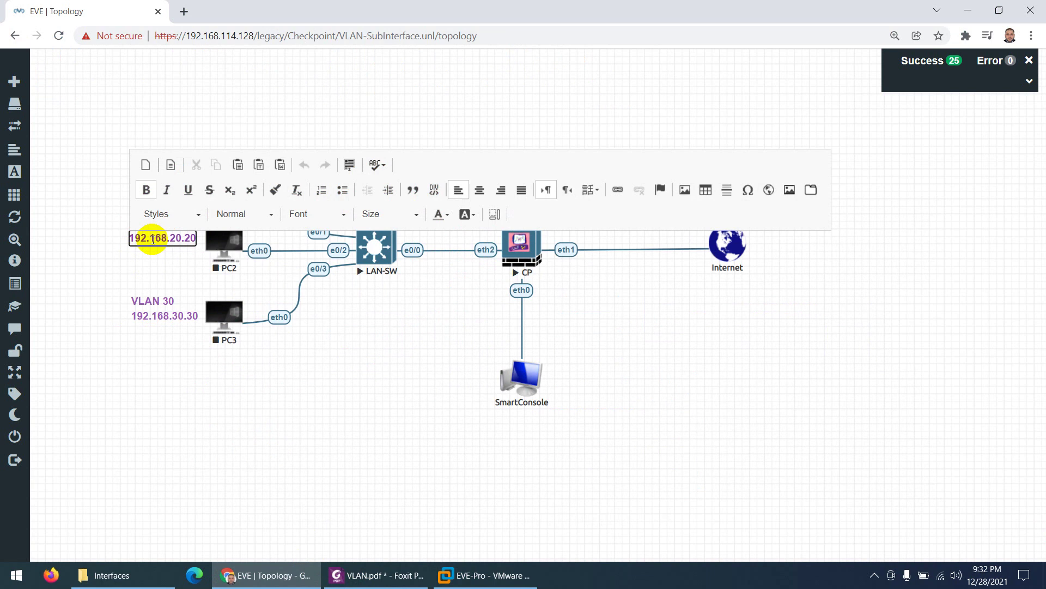
{"action": "key", "text": "Return"}
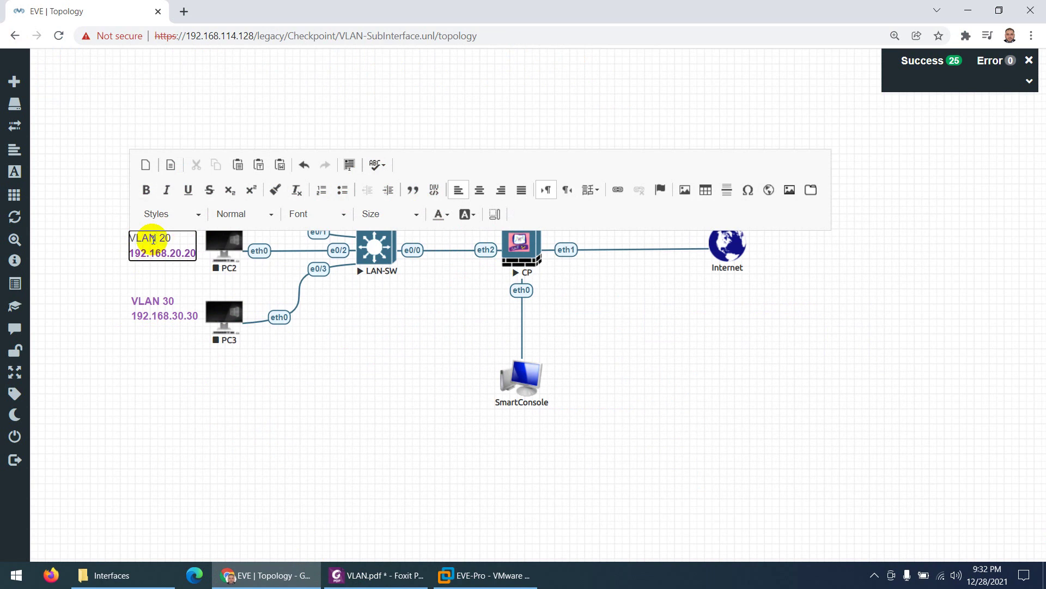
{"action": "key", "text": "ctrl+a"}
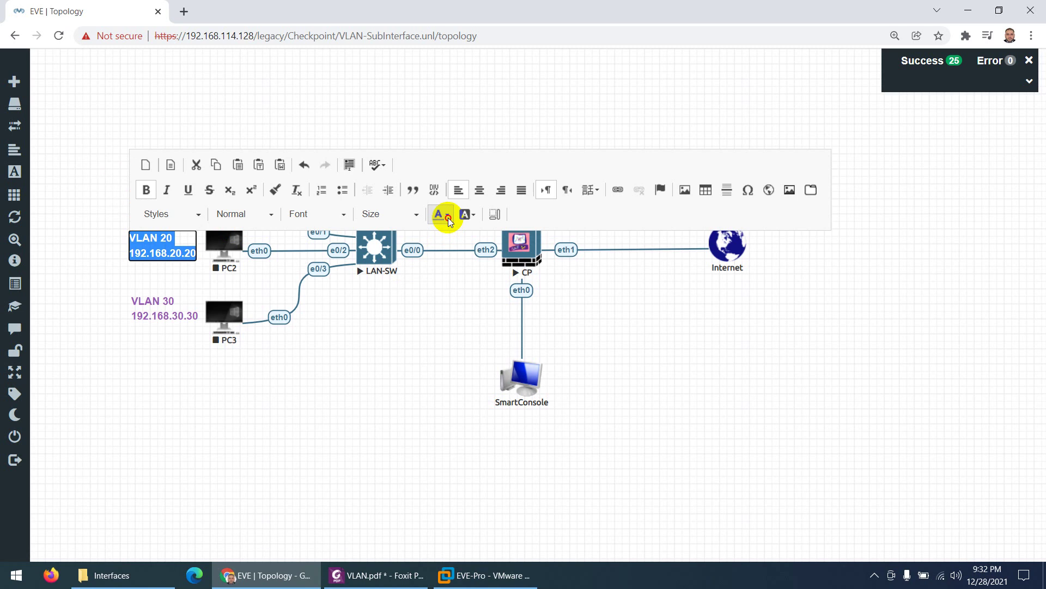
{"action": "left_click", "coordinate": [447, 214]}
{"action": "left_click", "coordinate": [501, 272]}
{"action": "left_click", "coordinate": [273, 410]}
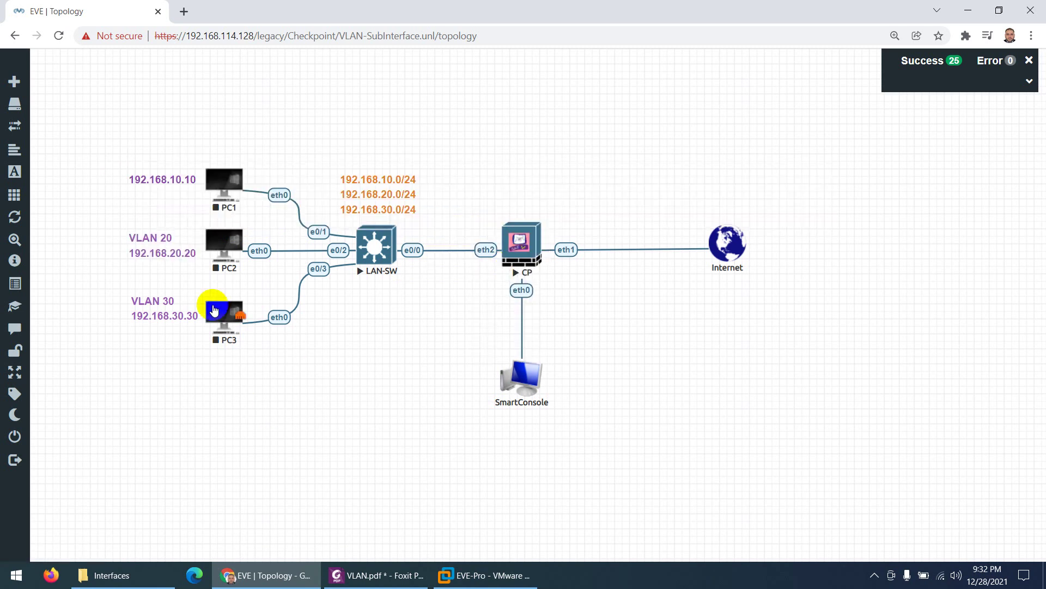
Step: Insert a line reading VLAN 10 above the address in PC1's label
{"action": "double_click", "coordinate": [173, 178]}
{"action": "left_click", "coordinate": [166, 179]}
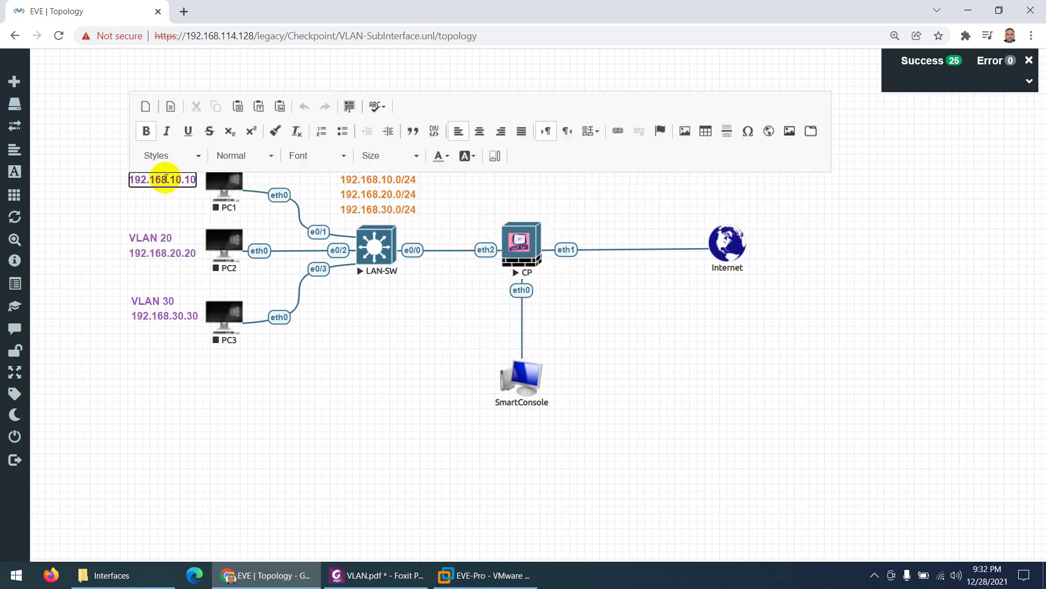
{"action": "key", "text": "Home"}
{"action": "key", "text": "Return"}
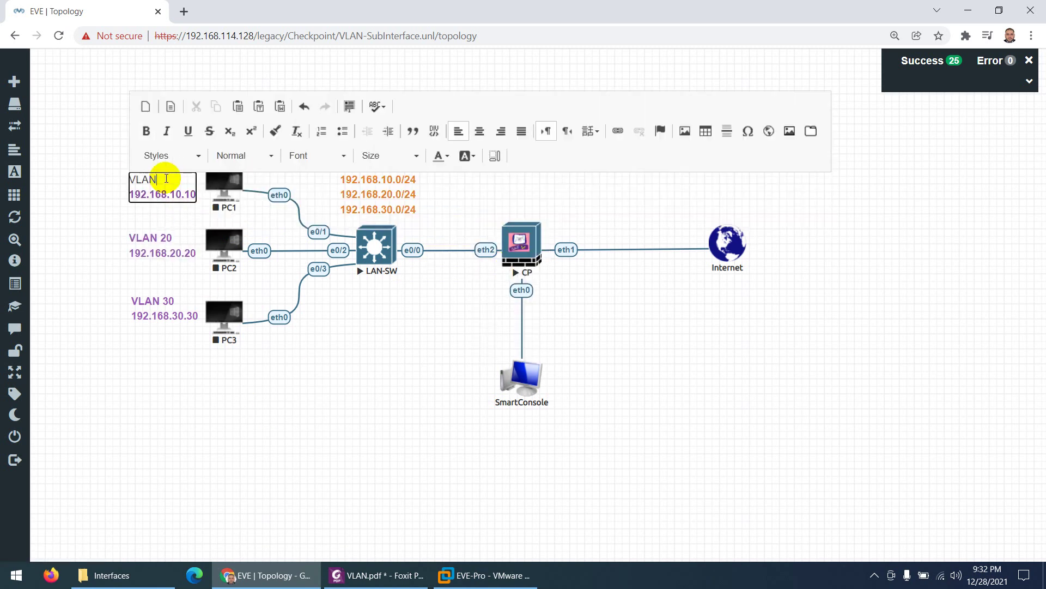
{"action": "type", "text": "VLAN 10"}
Step: Format both lines of the VLAN 10 label in bold purple and leave its text editing
{"action": "key", "text": "ctrl+a"}
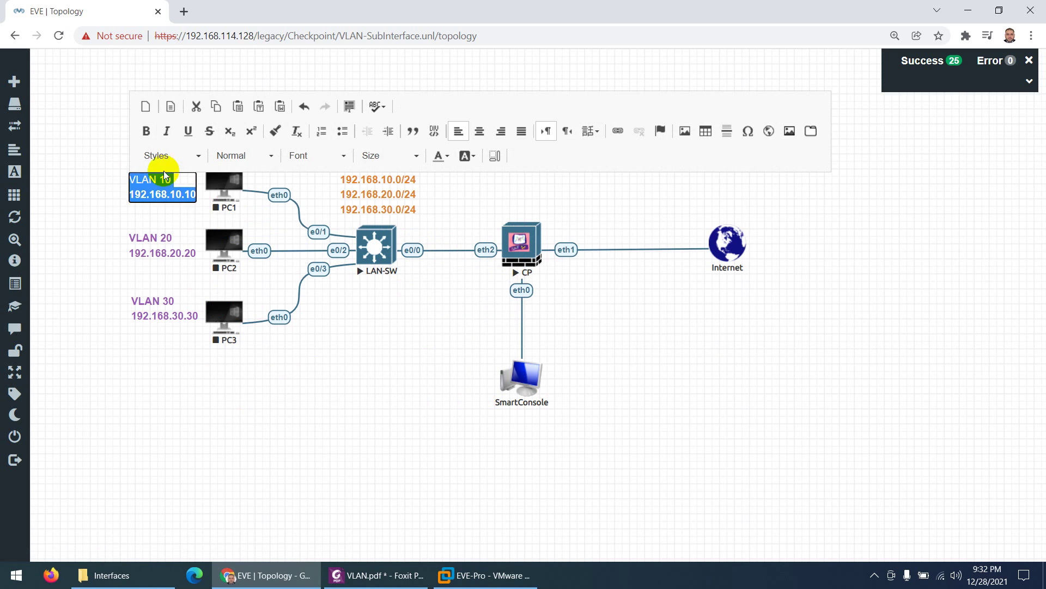
{"action": "left_click", "coordinate": [146, 131]}
{"action": "left_click", "coordinate": [450, 158]}
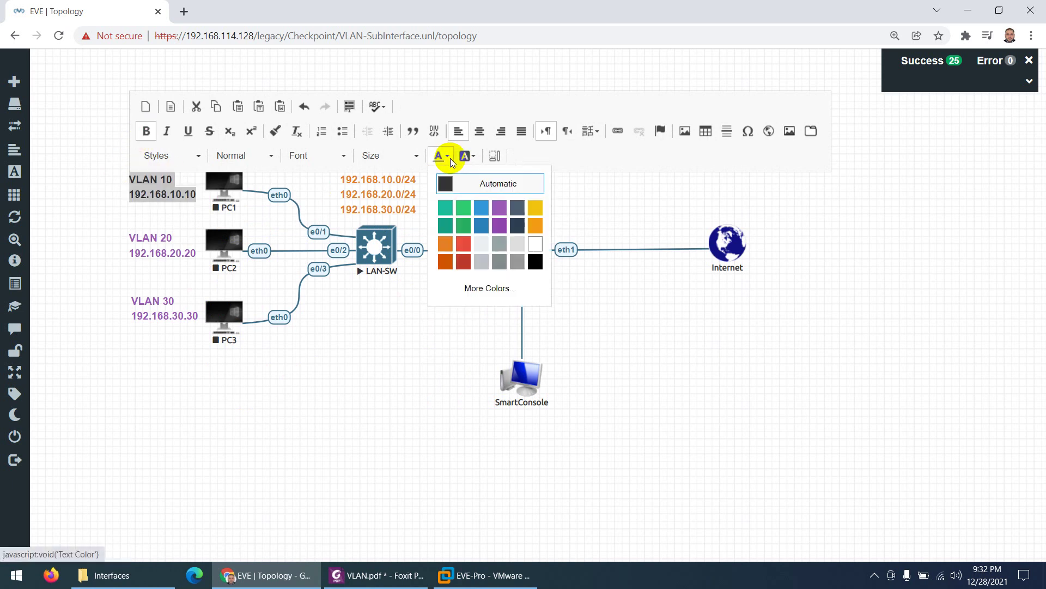
{"action": "left_click", "coordinate": [489, 204]}
{"action": "left_click", "coordinate": [325, 407]}
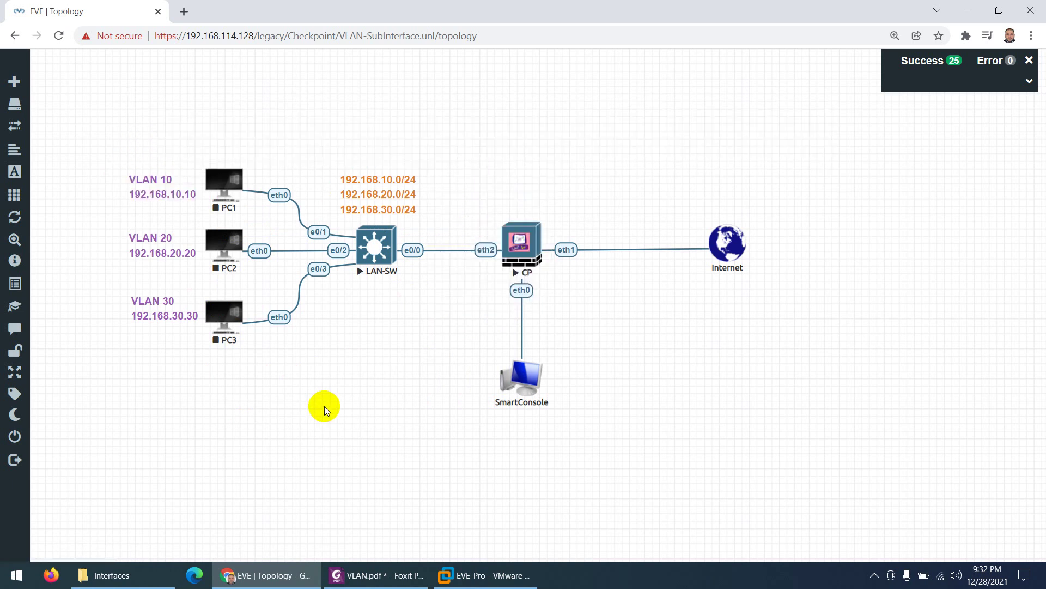
Step: Shift the VLAN 10 and VLAN 20 labels slightly up to line up with PC1 and PC2
{"action": "left_click", "coordinate": [148, 180]}
{"action": "left_click_drag", "start_coordinate": [148, 181], "coordinate": [146, 170]}
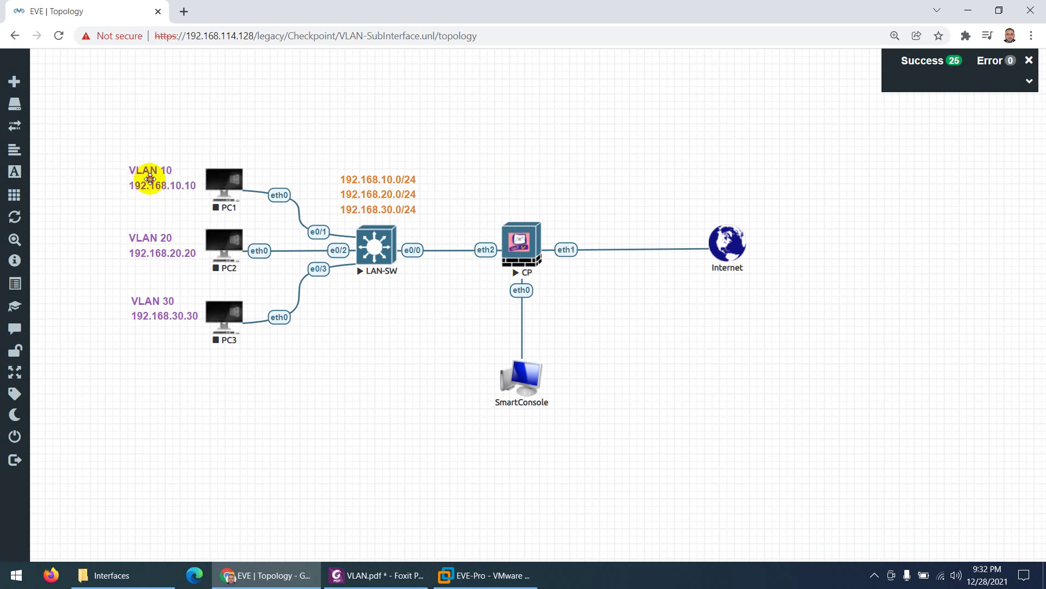
{"action": "left_click_drag", "start_coordinate": [155, 244], "coordinate": [156, 238]}
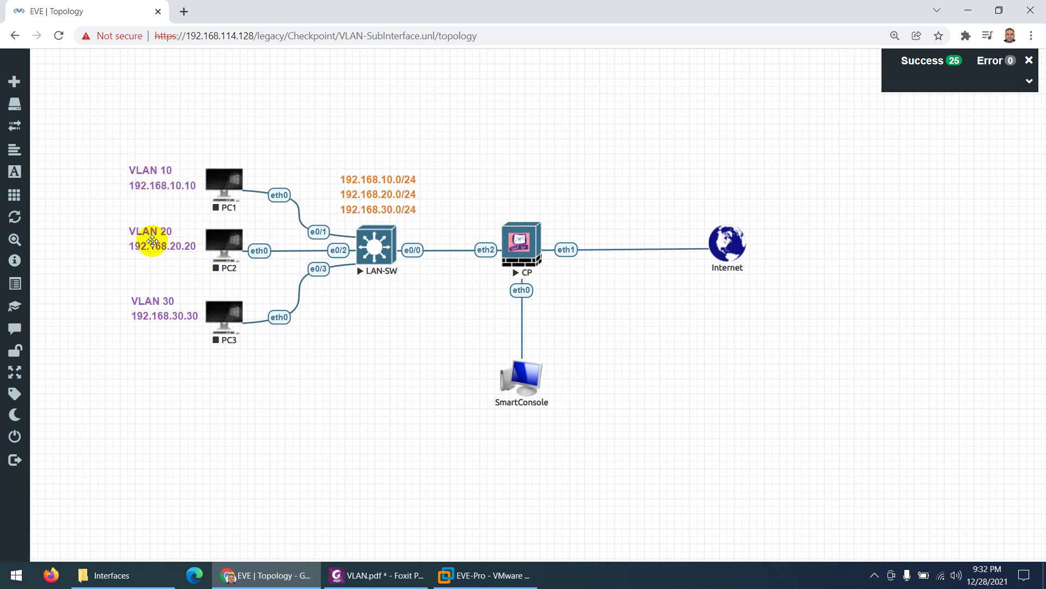
{"action": "left_click", "coordinate": [165, 314]}
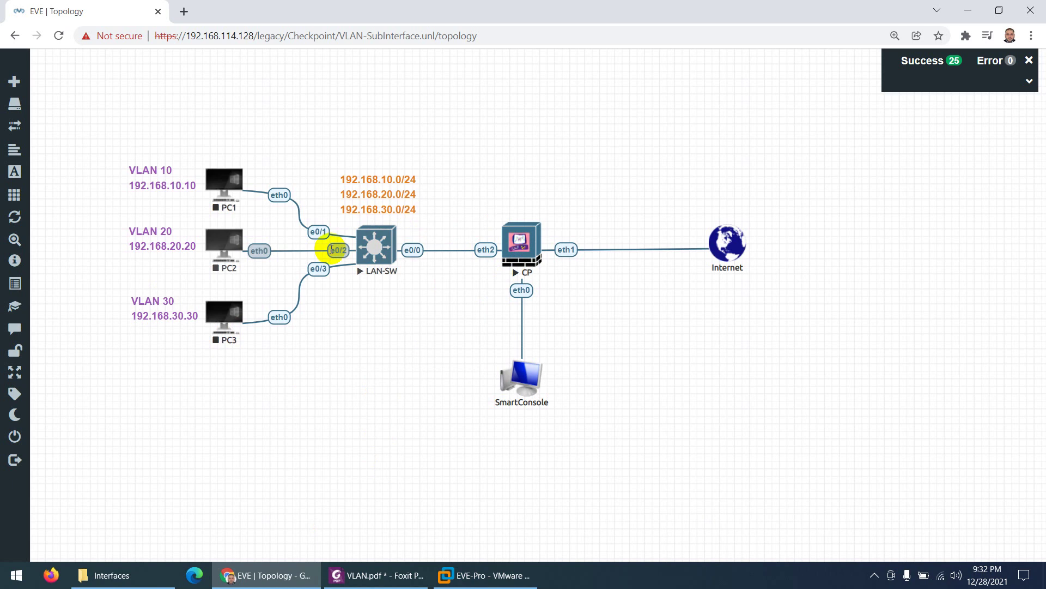
Step: Duplicate PC1's VLAN 10 label and place the copy in the empty area below LAN-SW
{"action": "right_click", "coordinate": [156, 184]}
{"action": "left_click", "coordinate": [196, 211]}
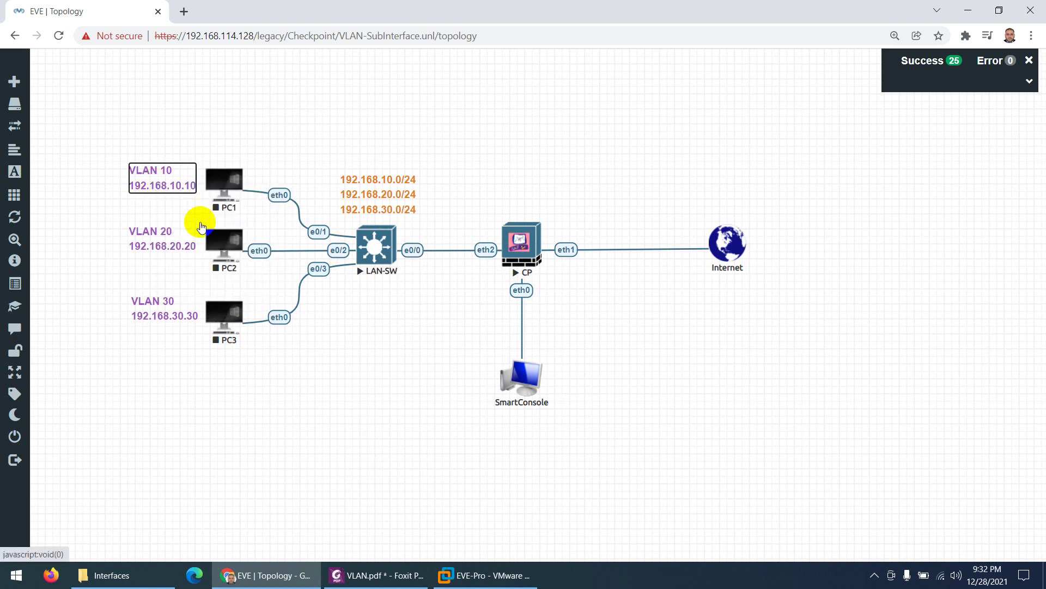
{"action": "left_click_drag", "start_coordinate": [176, 221], "coordinate": [365, 403]}
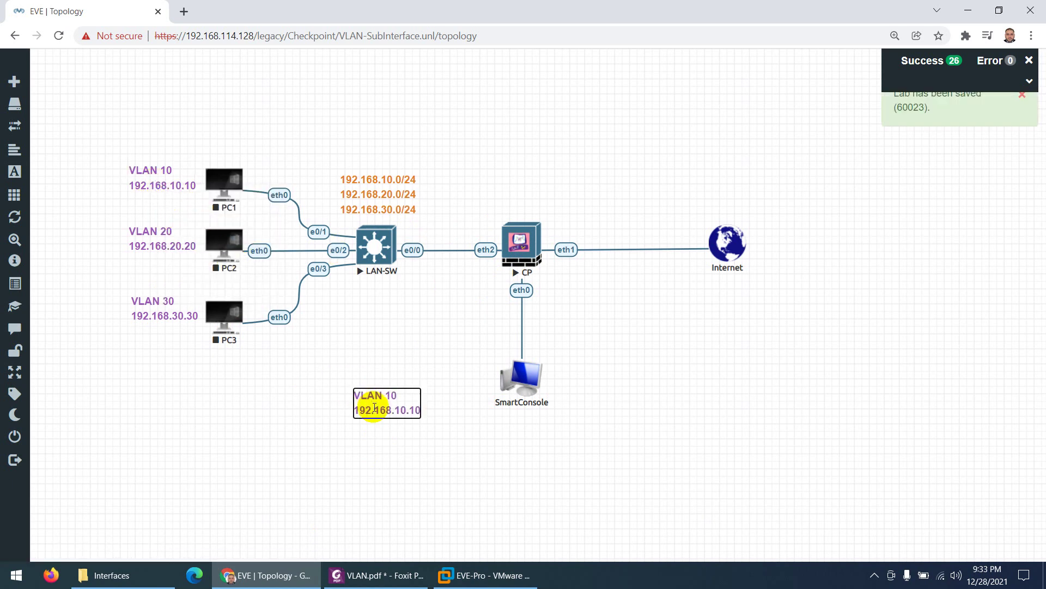
Step: Replace the copied label's text with the lines 10.1, 20.1 and 30.1 and place it above CP's eth2 port
{"action": "double_click", "coordinate": [373, 408]}
{"action": "type", "text": "1"}
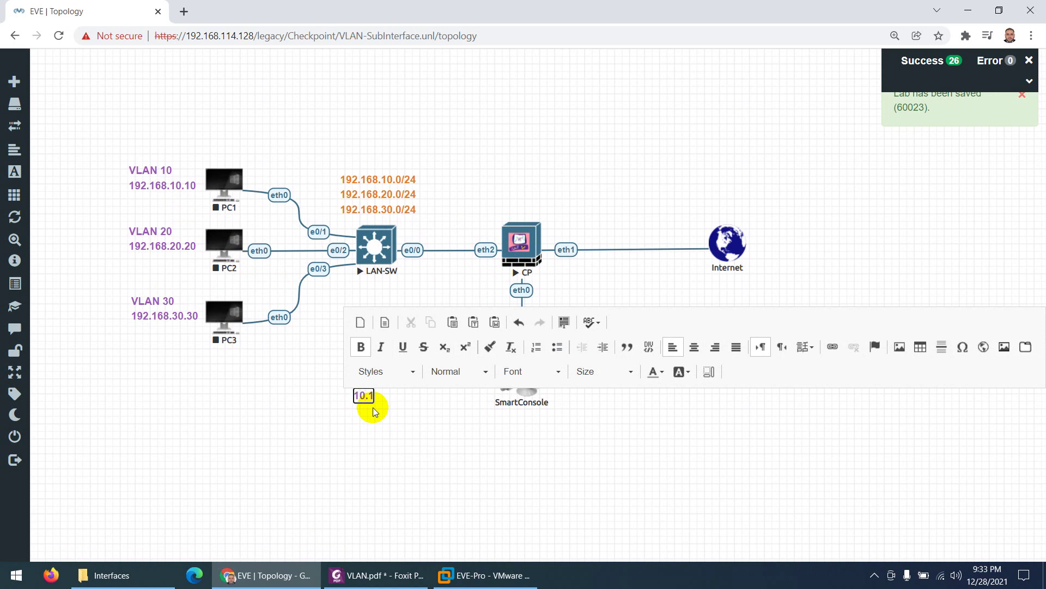
{"action": "type", "text": "0.1"}
{"action": "key", "text": "Return"}
{"action": "type", "text": "20.1"}
{"action": "key", "text": "Return"}
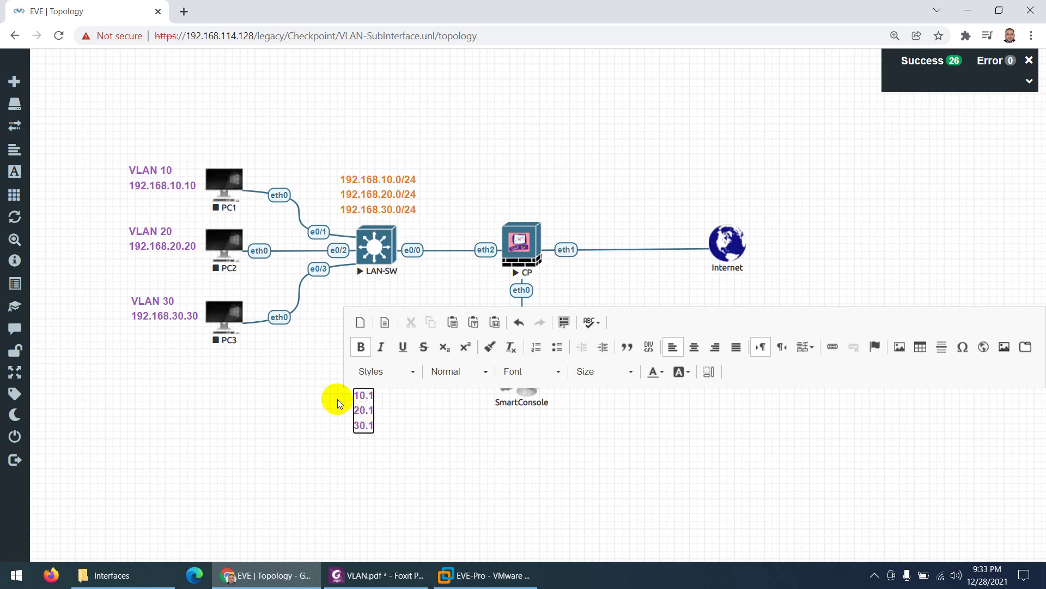
{"action": "left_click", "coordinate": [411, 438]}
{"action": "left_click", "coordinate": [367, 404]}
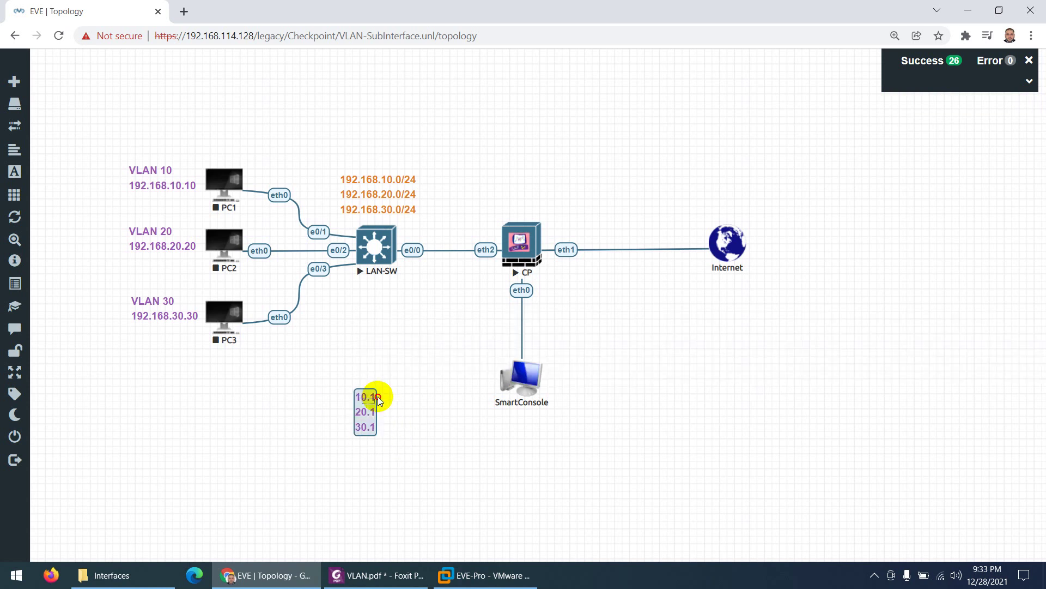
{"action": "left_click_drag", "start_coordinate": [384, 394], "coordinate": [481, 210]}
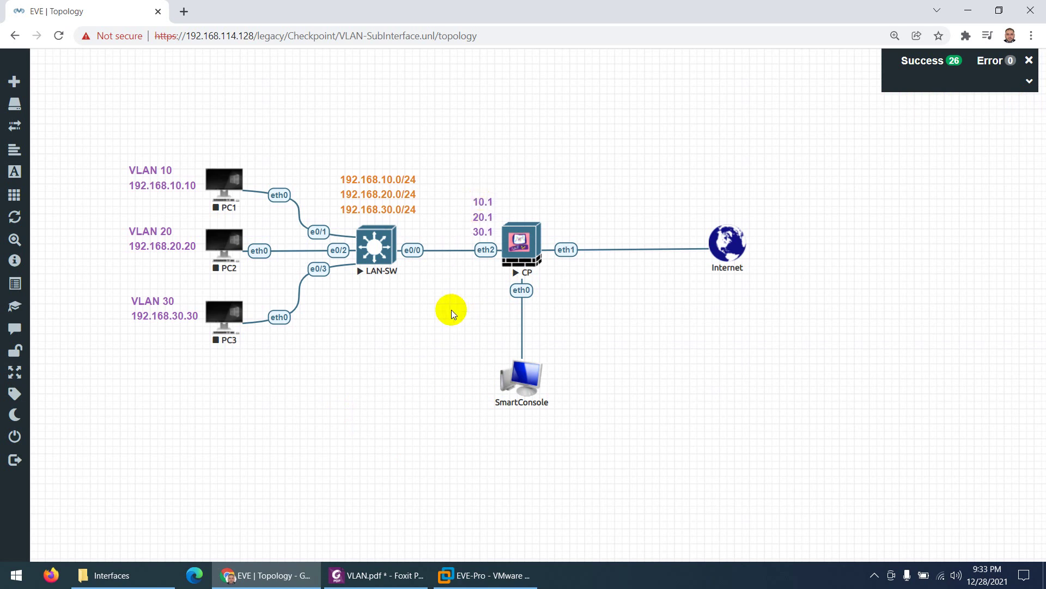
Step: Duplicate the label above eth2, change the copy's text to .1 and place it above CP's eth1 port
{"action": "right_click", "coordinate": [482, 229]}
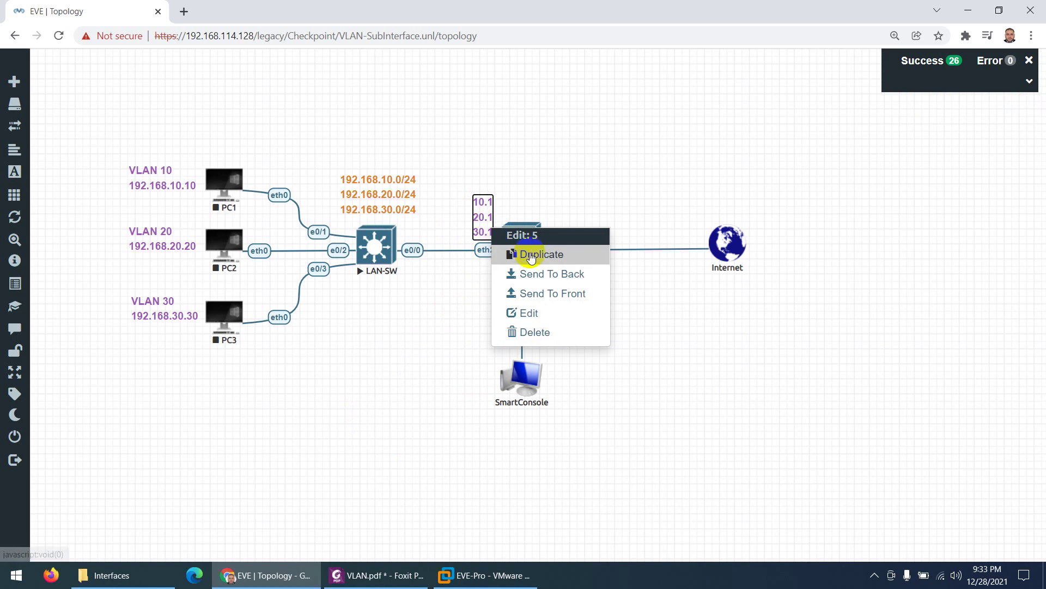
{"action": "left_click", "coordinate": [416, 335]}
{"action": "left_click_drag", "start_coordinate": [498, 214], "coordinate": [608, 290]}
{"action": "key", "text": "ctrl+a"}
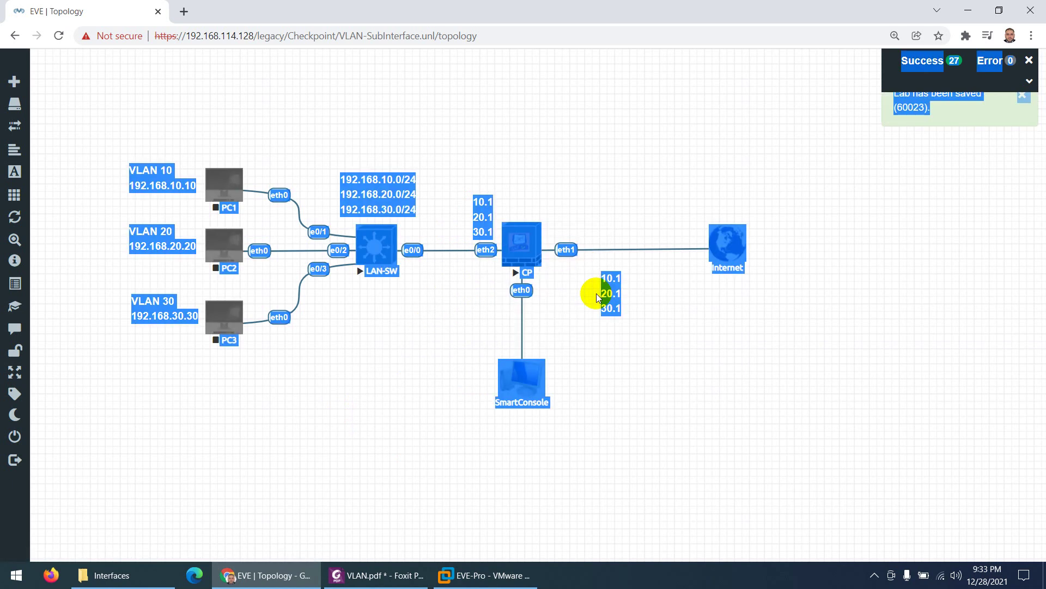
{"action": "double_click", "coordinate": [611, 308]}
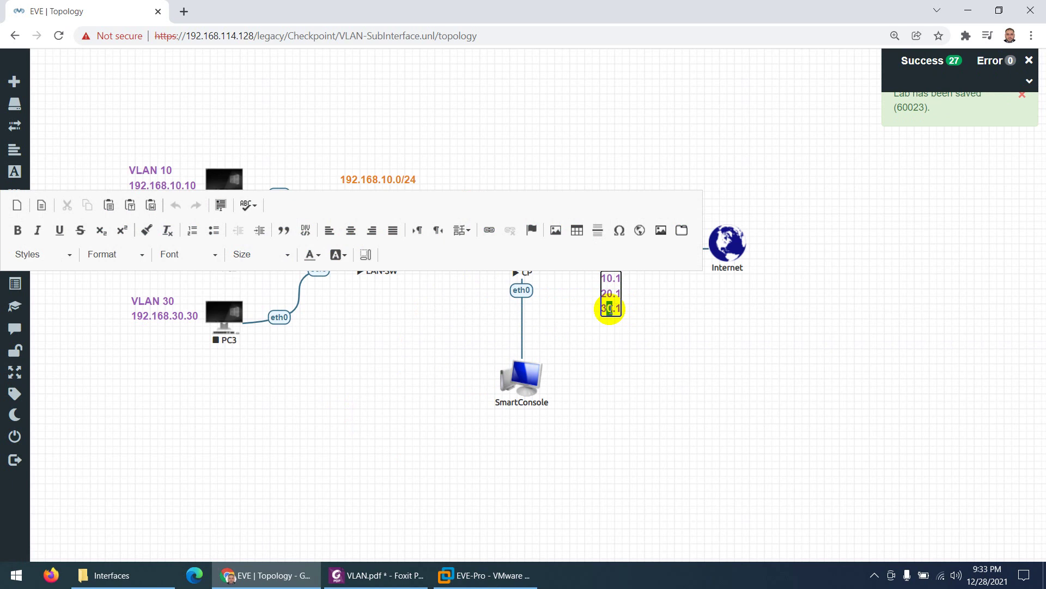
{"action": "key", "text": "ctrl+a"}
{"action": "key", "text": "BackSpace"}
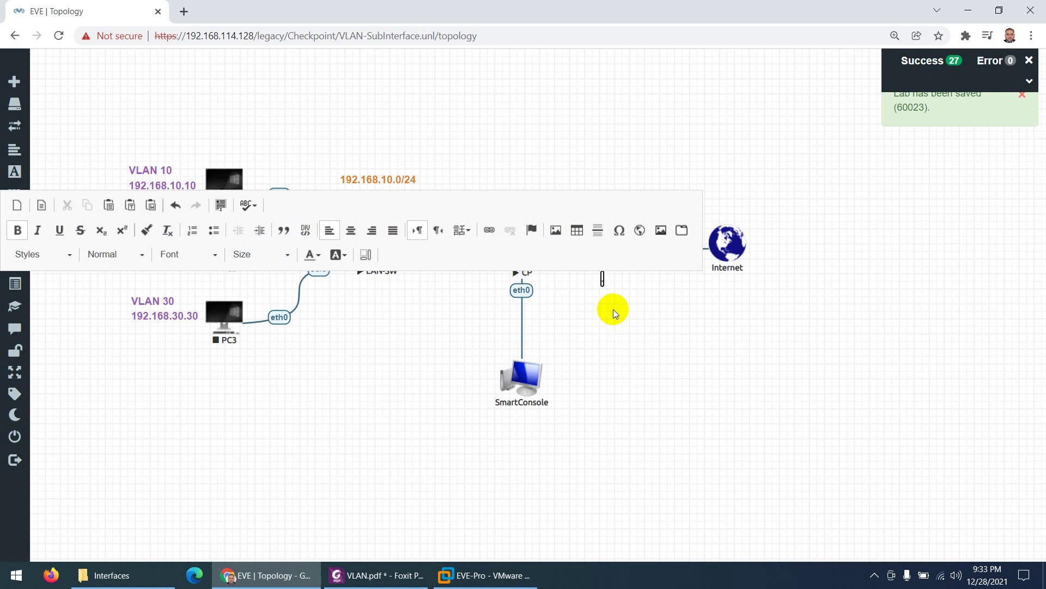
{"action": "type", "text": ".1"}
{"action": "left_click", "coordinate": [620, 310]}
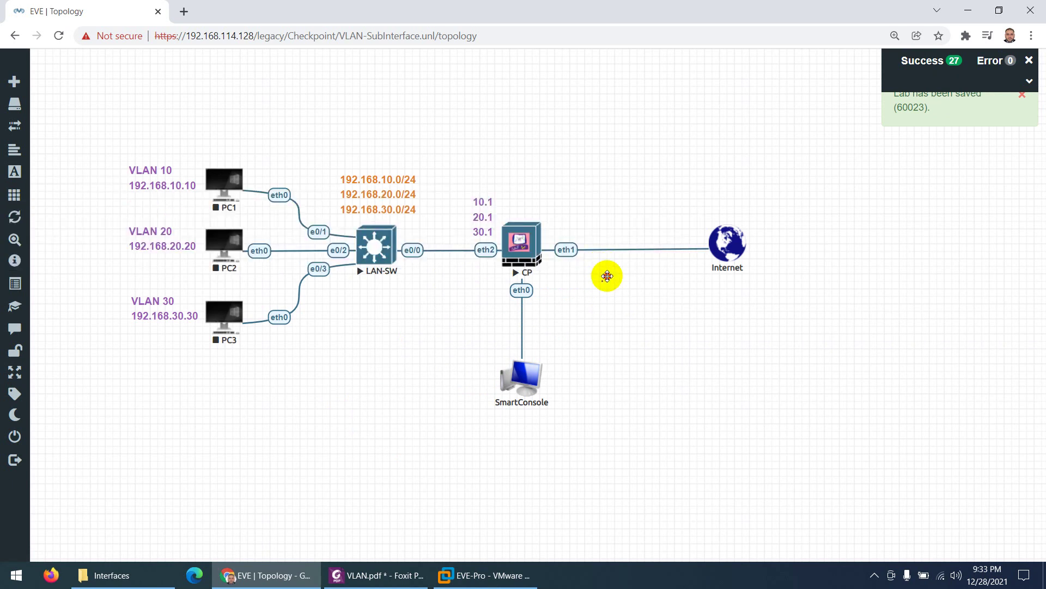
{"action": "left_click_drag", "start_coordinate": [603, 280], "coordinate": [564, 233]}
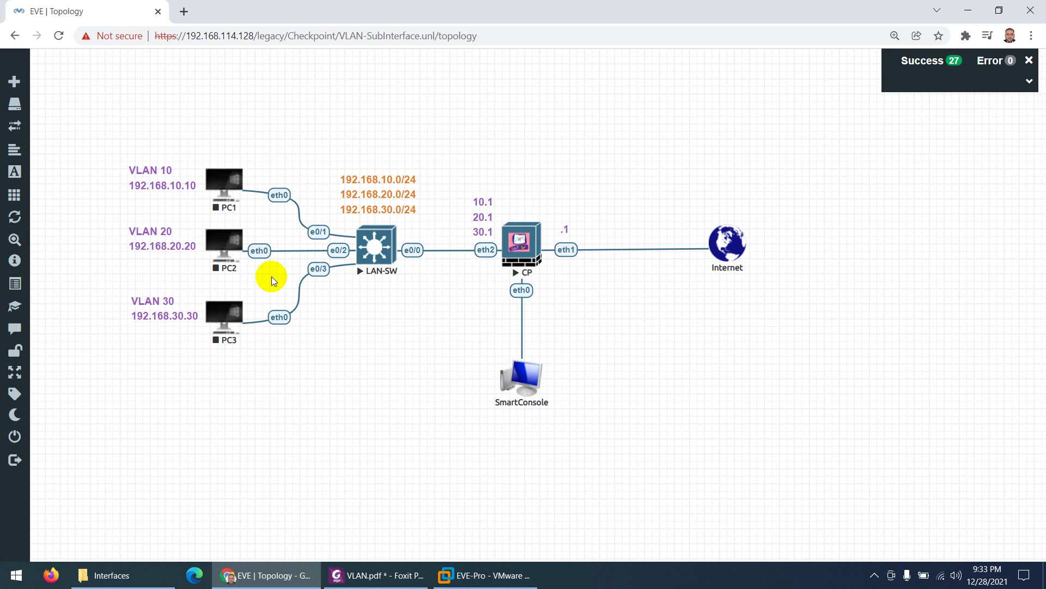
Step: Duplicate the .1 label, change the copy to 172.29.129.0/24 and place it above the link between CP and Internet
{"action": "right_click", "coordinate": [565, 229]}
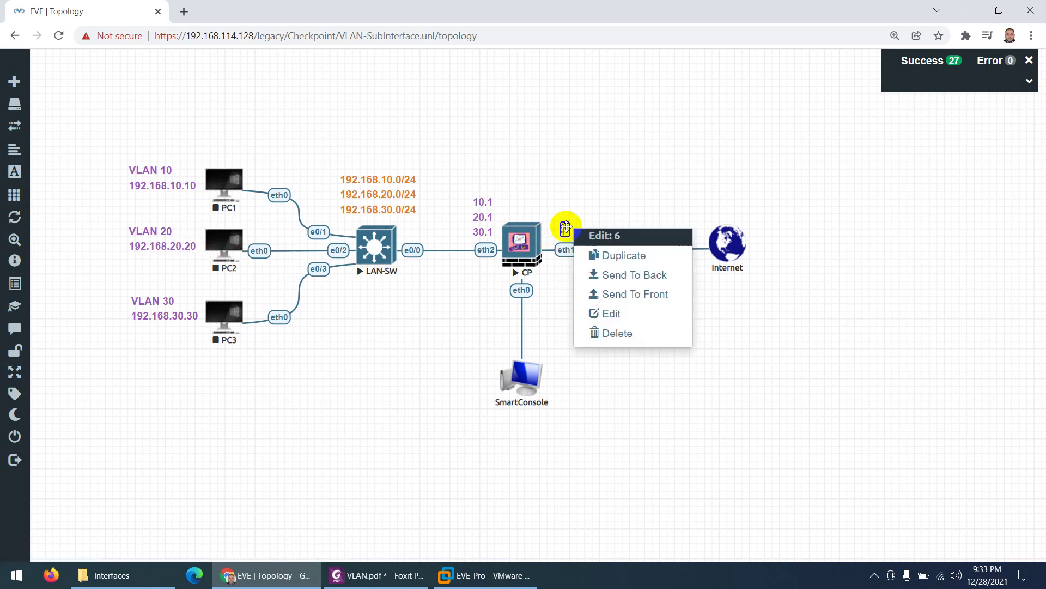
{"action": "left_click", "coordinate": [615, 256]}
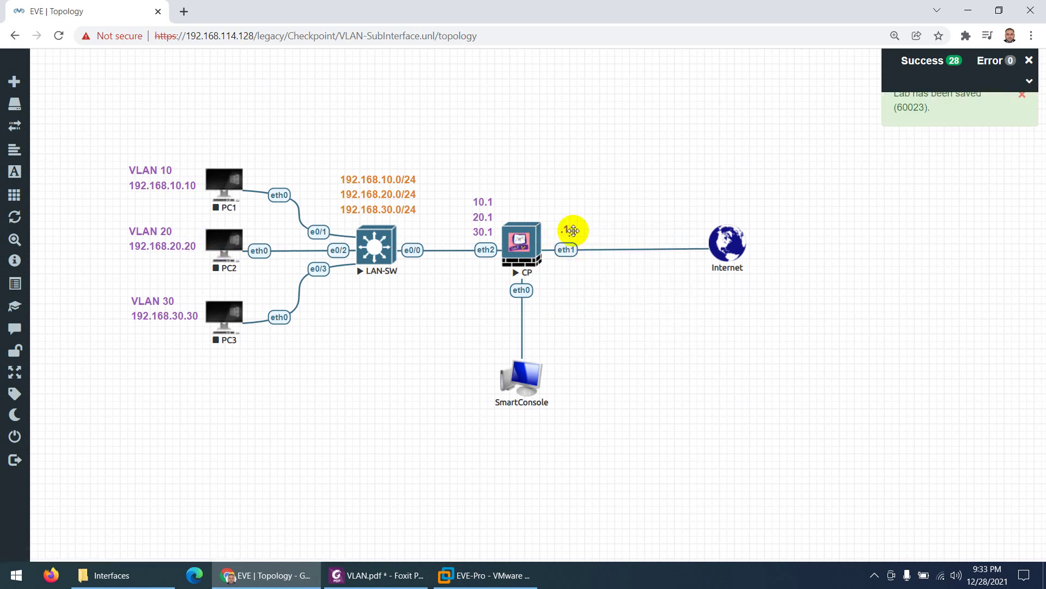
{"action": "left_click_drag", "start_coordinate": [572, 230], "coordinate": [630, 306]}
{"action": "double_click", "coordinate": [633, 309]}
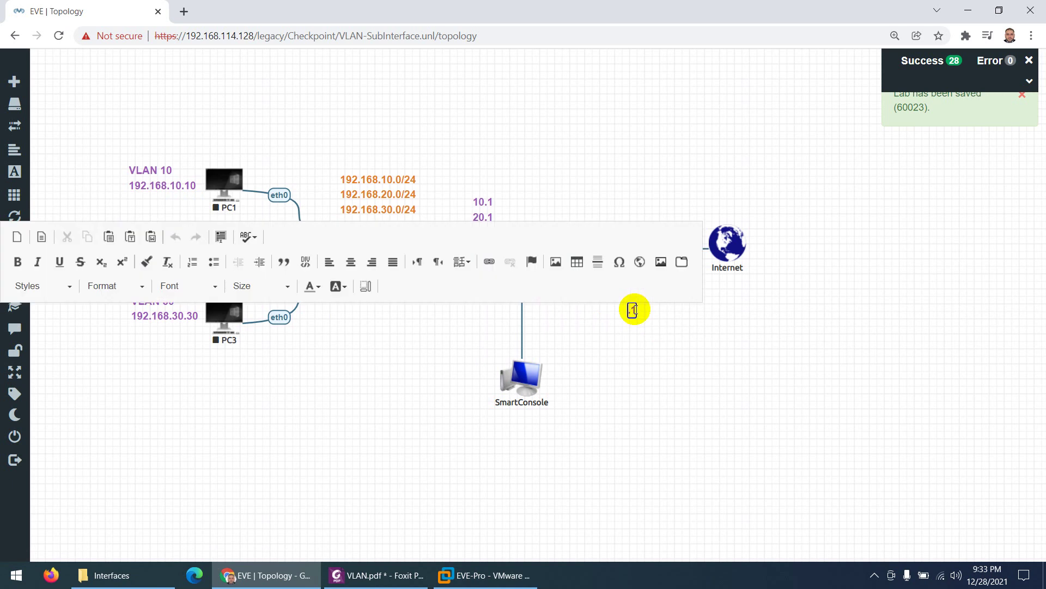
{"action": "key", "text": "ctrl+a"}
{"action": "type", "text": "172."}
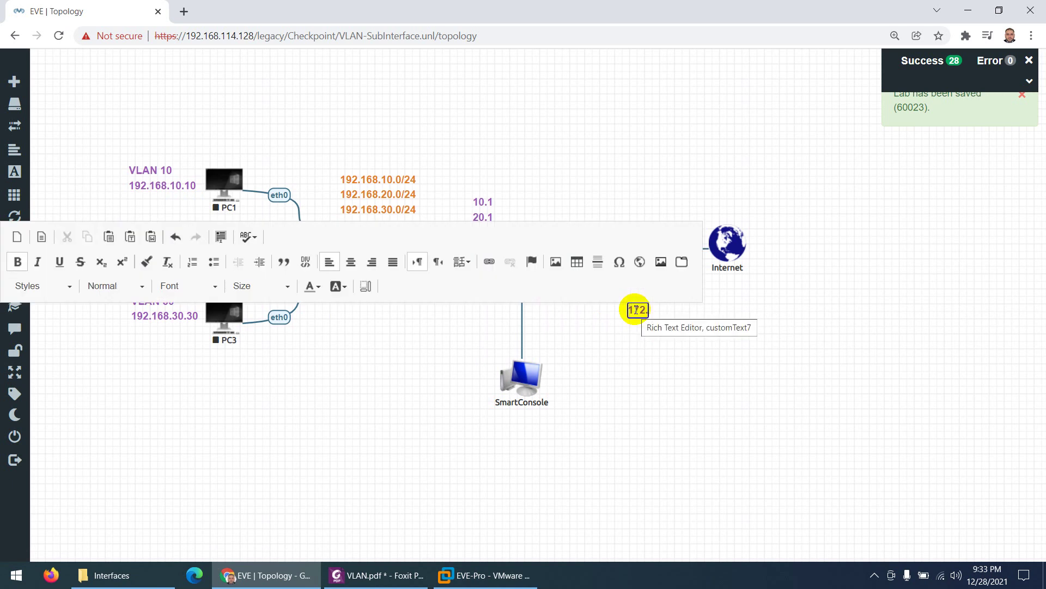
{"action": "type", "text": "29.129."}
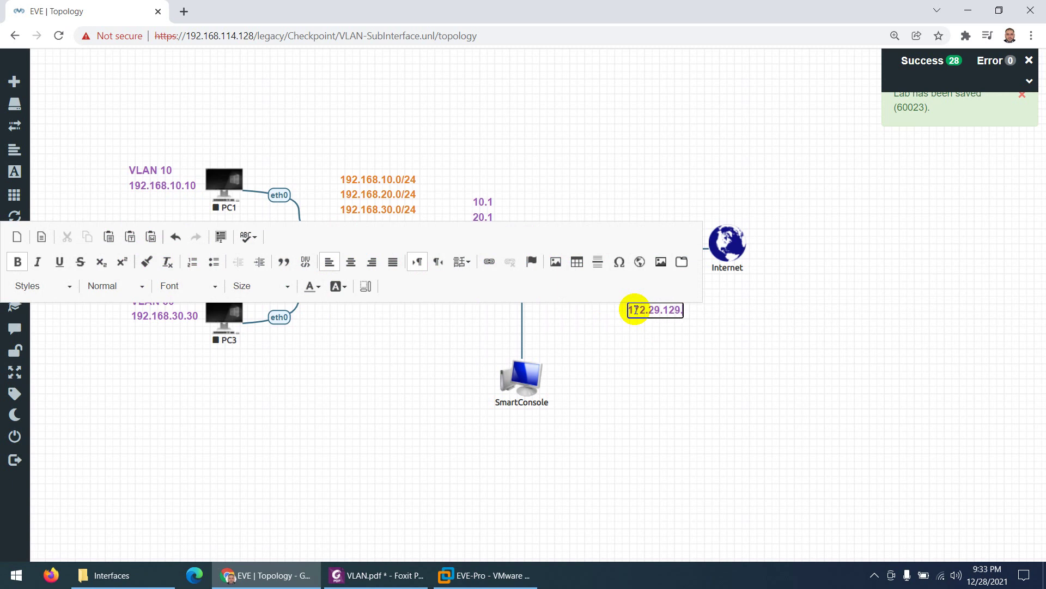
{"action": "type", "text": "0/24"}
{"action": "left_click", "coordinate": [636, 355]}
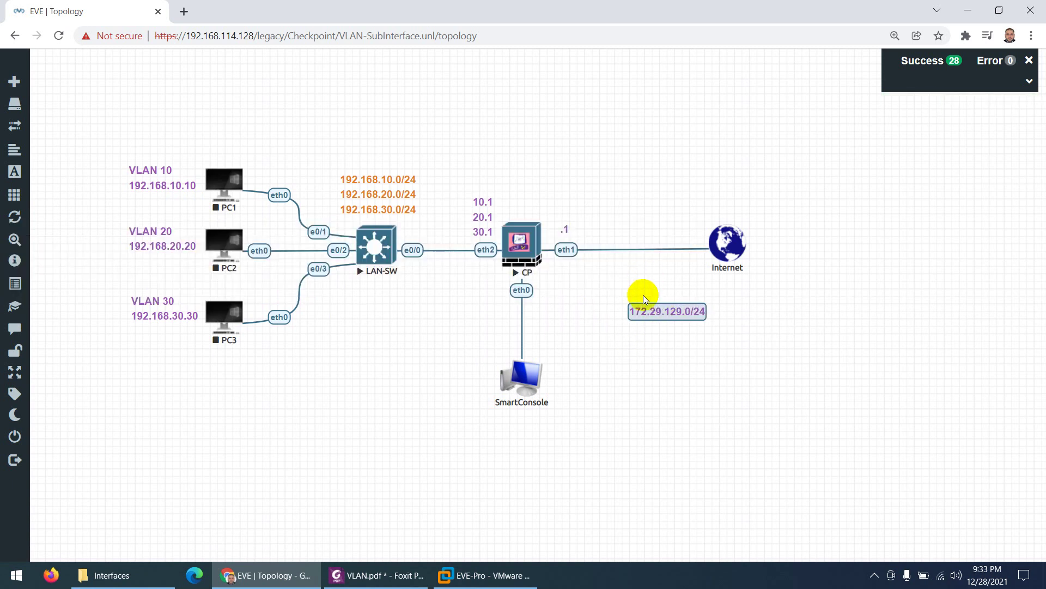
{"action": "left_click_drag", "start_coordinate": [654, 310], "coordinate": [635, 228]}
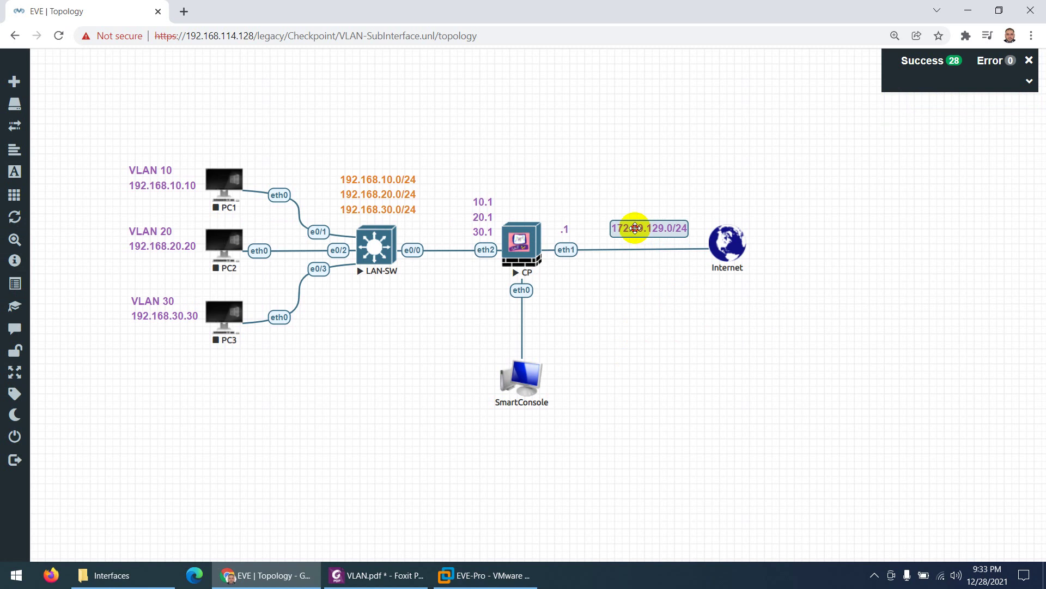
Step: Duplicate the 172.29.129.0/24 label, change the copy to .254 and place it beside the Internet cloud
{"action": "right_click", "coordinate": [664, 223]}
{"action": "left_click", "coordinate": [707, 252]}
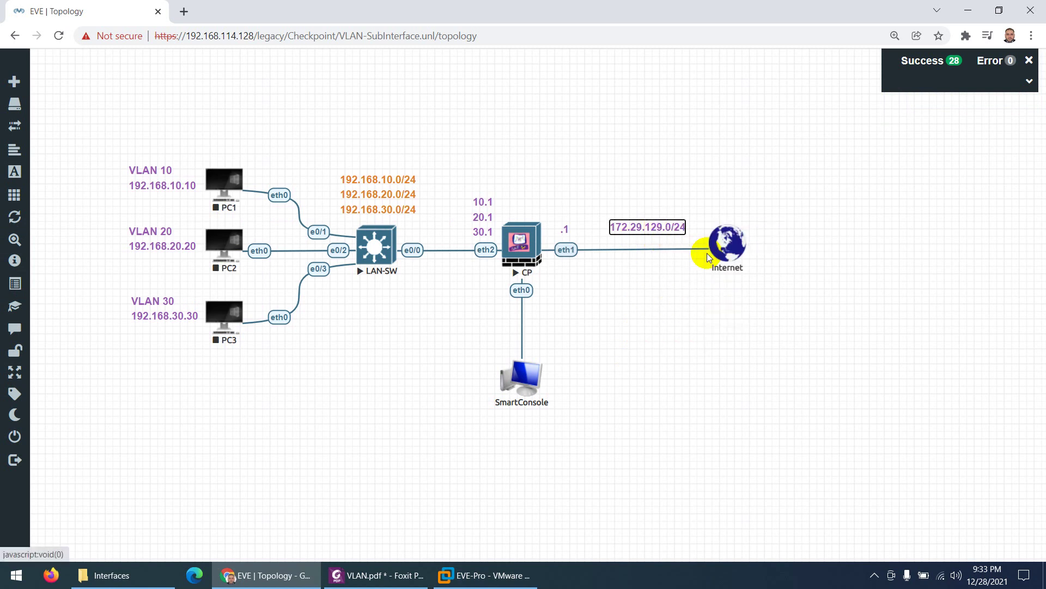
{"action": "left_click_drag", "start_coordinate": [659, 265], "coordinate": [791, 242]}
{"action": "double_click", "coordinate": [792, 242]}
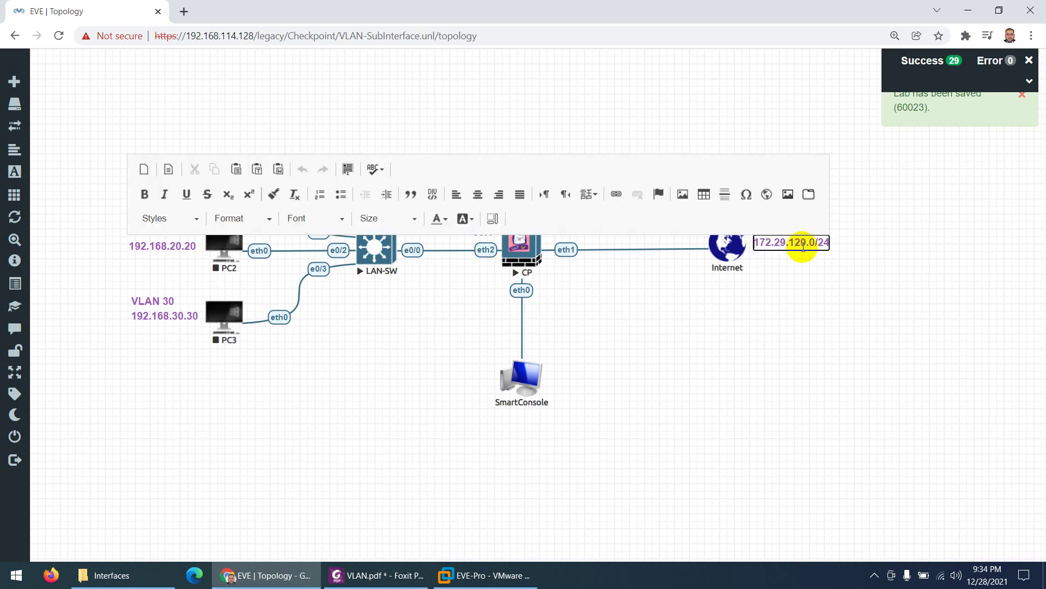
{"action": "key", "text": "ctrl+a"}
{"action": "key", "text": "BackSpace"}
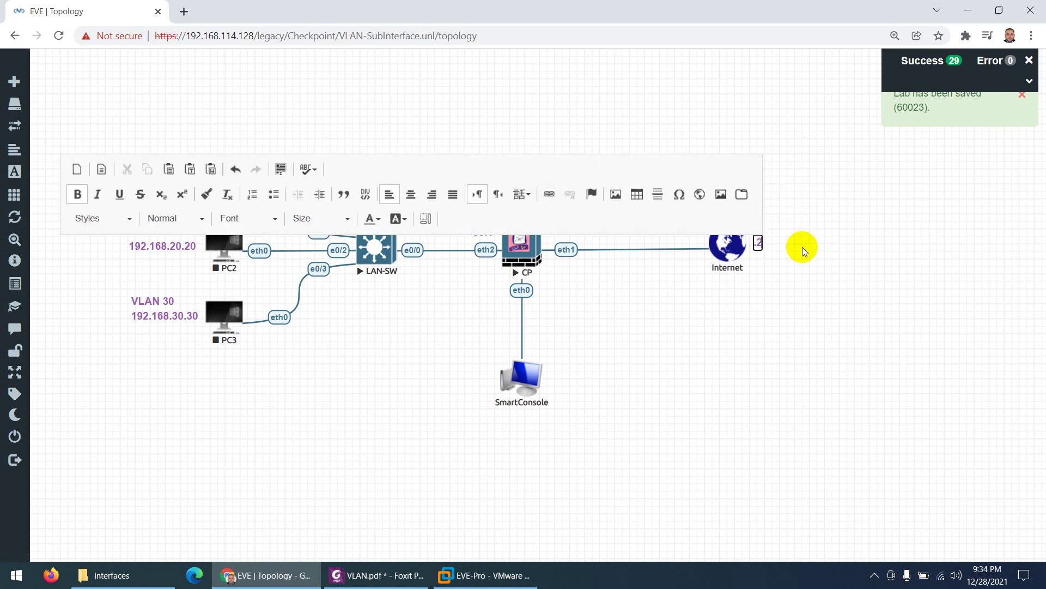
{"action": "type", "text": ".254"}
{"action": "left_click", "coordinate": [803, 319]}
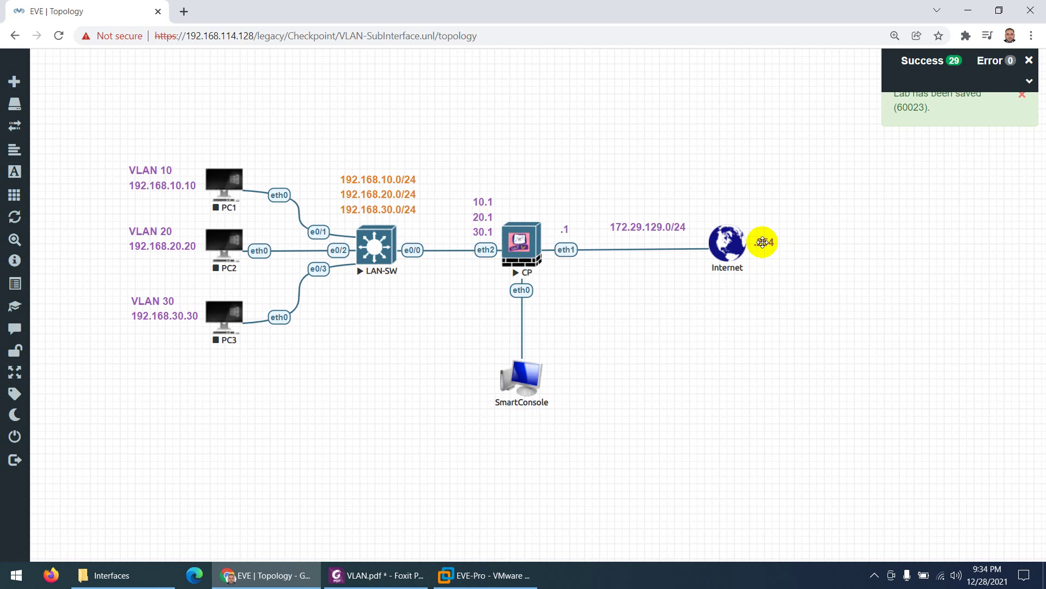
{"action": "left_click_drag", "start_coordinate": [761, 249], "coordinate": [759, 252]}
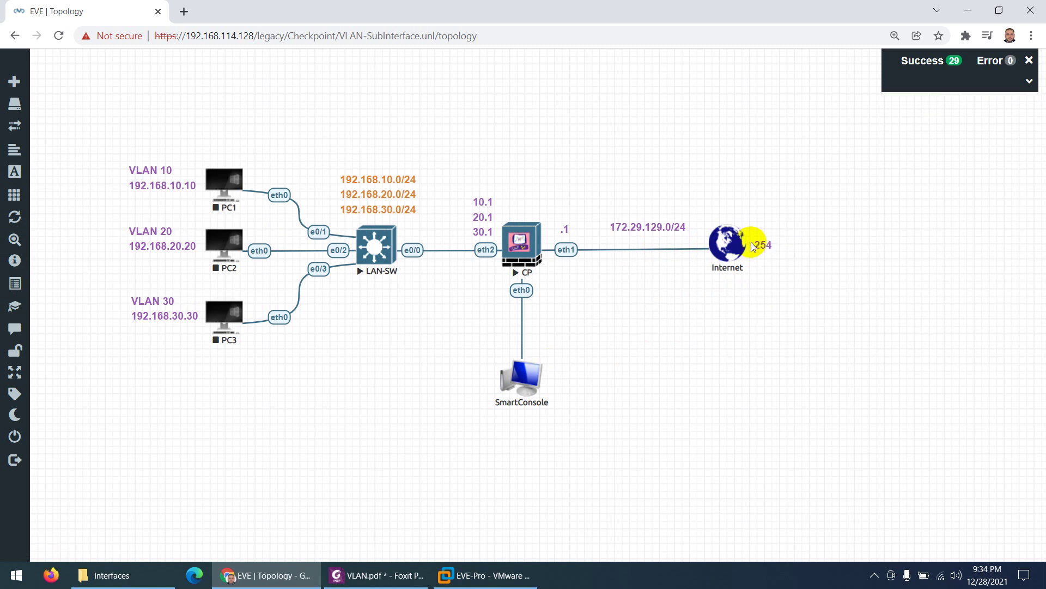
Step: Duplicate the orange networks label above LAN-SW, change the copy to 192.168.114.2 and place it under SmartConsole
{"action": "right_click", "coordinate": [409, 183]}
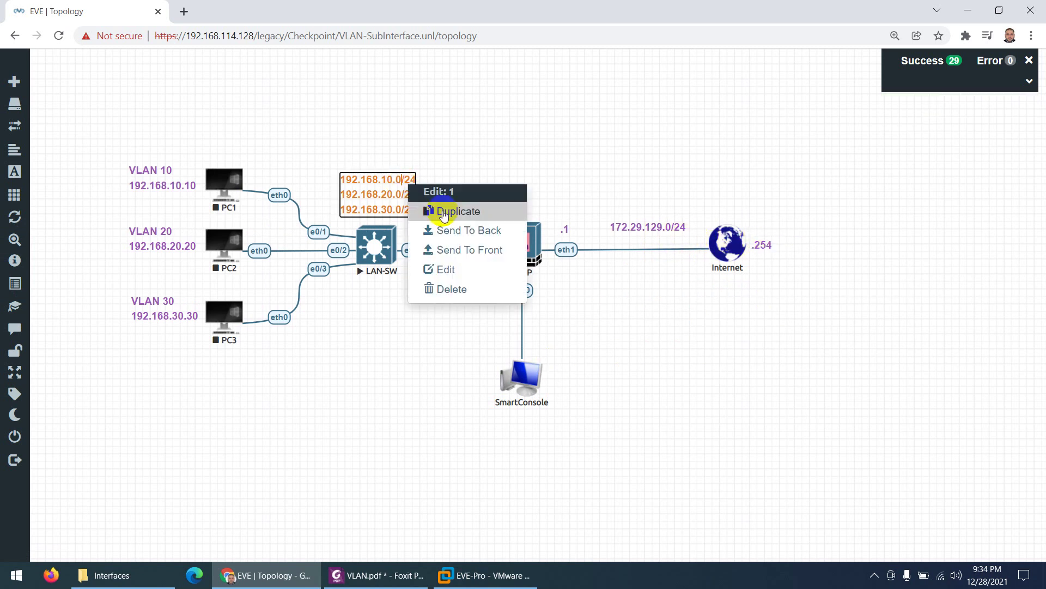
{"action": "left_click", "coordinate": [444, 211]}
{"action": "left_click_drag", "start_coordinate": [404, 230], "coordinate": [396, 405]}
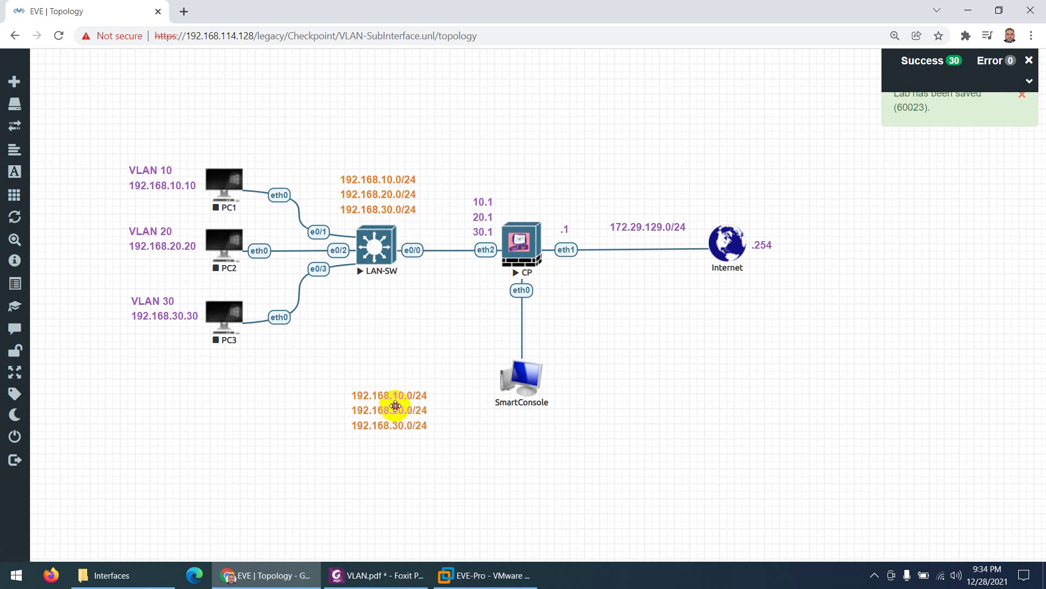
{"action": "double_click", "coordinate": [394, 407]}
{"action": "key", "text": "ctrl+a"}
{"action": "type", "text": "1"}
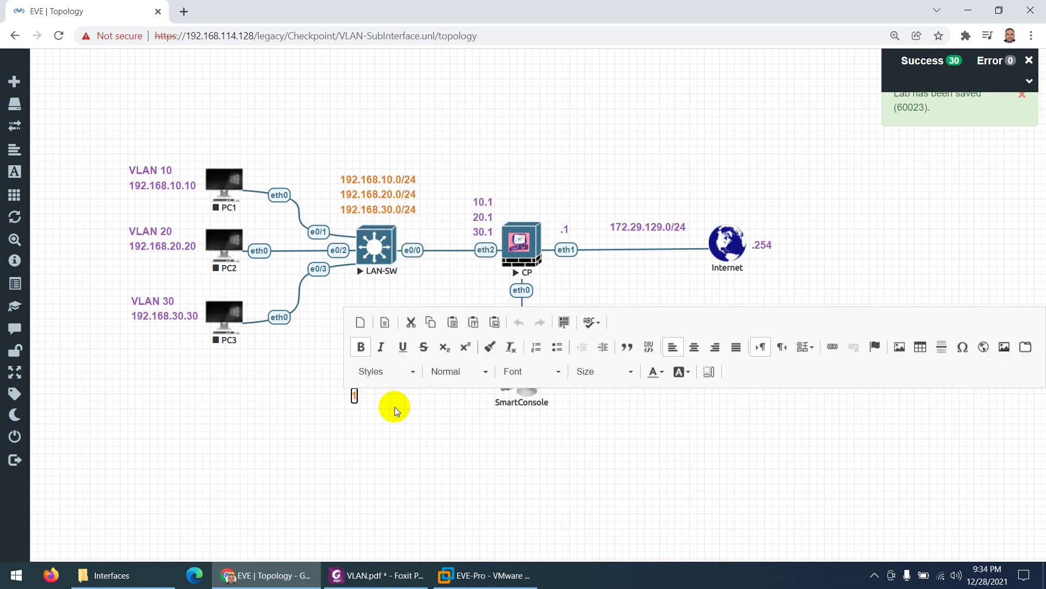
{"action": "type", "text": "92.168.114.2"}
{"action": "left_click", "coordinate": [396, 413]}
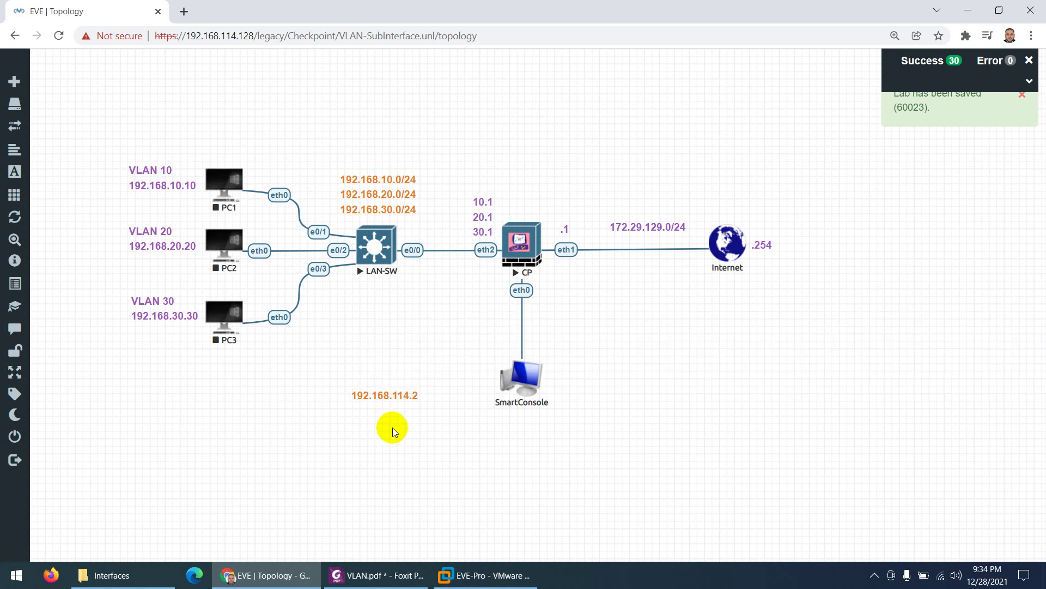
{"action": "left_click_drag", "start_coordinate": [381, 392], "coordinate": [465, 419]}
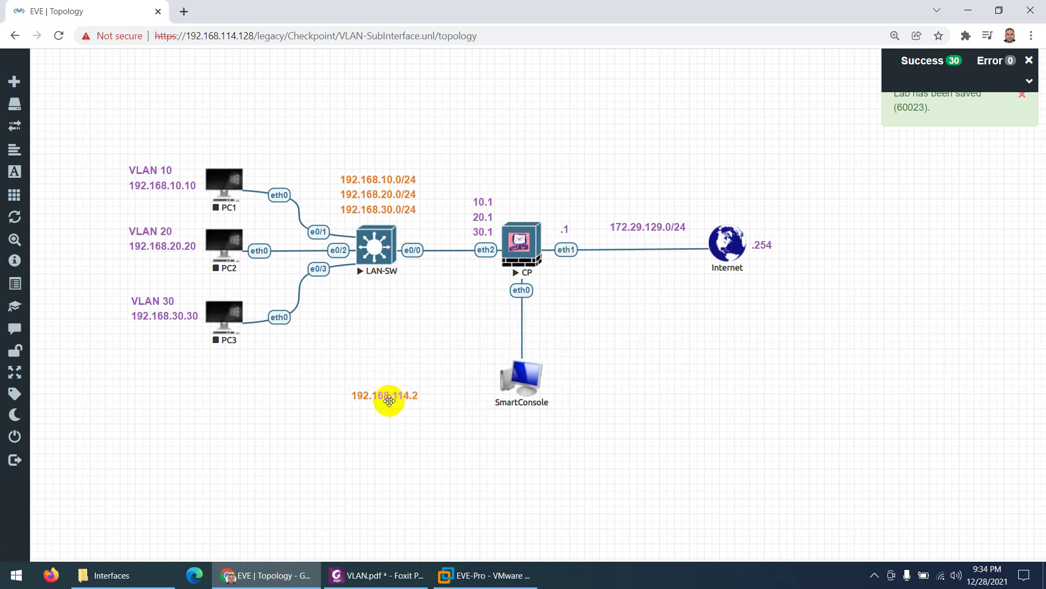
{"action": "left_click", "coordinate": [405, 418]}
{"action": "left_click_drag", "start_coordinate": [375, 397], "coordinate": [513, 417]}
Step: Duplicate SmartConsole's address label and place the copy beside CP's eth0 port
{"action": "right_click", "coordinate": [513, 418]}
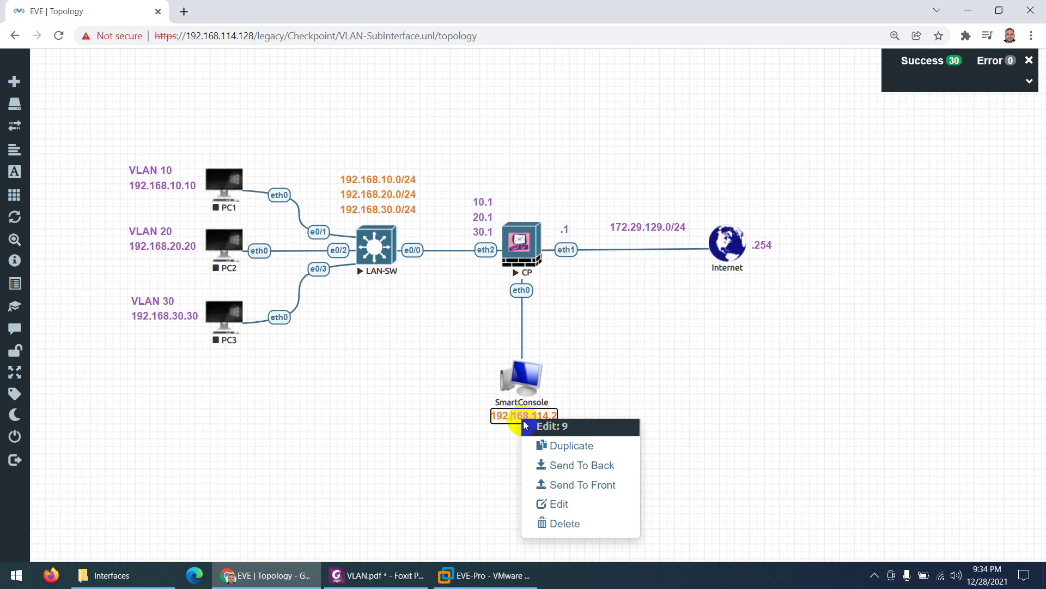
{"action": "left_click", "coordinate": [545, 445]}
{"action": "left_click_drag", "start_coordinate": [492, 440], "coordinate": [568, 293]}
Step: Change the text of the copied label beside CP's eth0 port to .50
{"action": "double_click", "coordinate": [568, 293]}
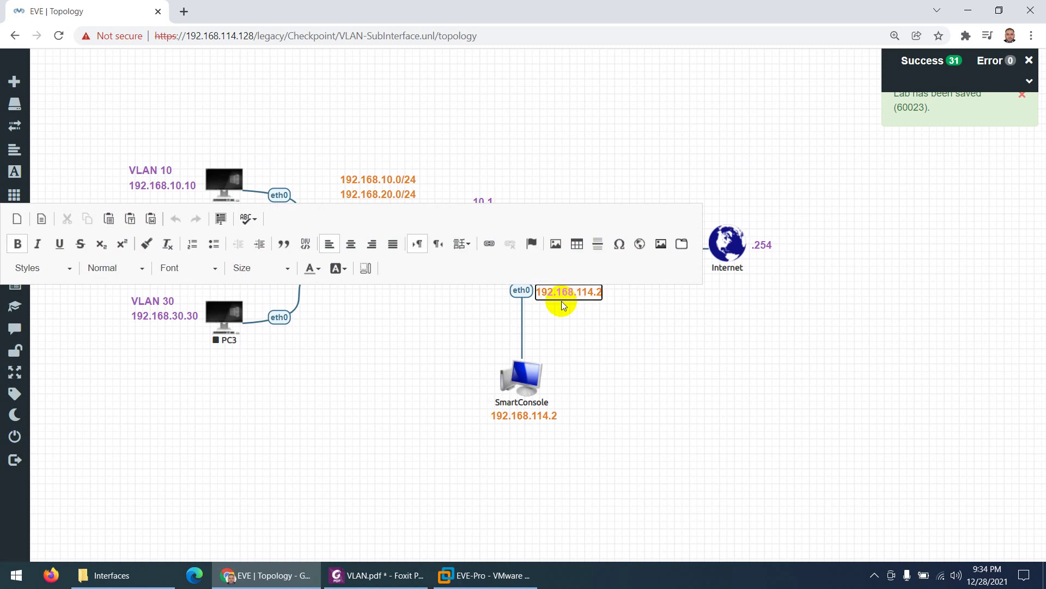
{"action": "key", "text": "BackSpace"}
{"action": "key", "text": "BackSpace"}
{"action": "key", "text": "BackSpace"}
{"action": "key", "text": "BackSpace"}
{"action": "key", "text": "BackSpace"}
{"action": "key", "text": "BackSpace"}
{"action": "key", "text": "BackSpace"}
{"action": "key", "text": "BackSpace"}
{"action": "key", "text": "BackSpace"}
{"action": "key", "text": "BackSpace"}
{"action": "key", "text": "BackSpace"}
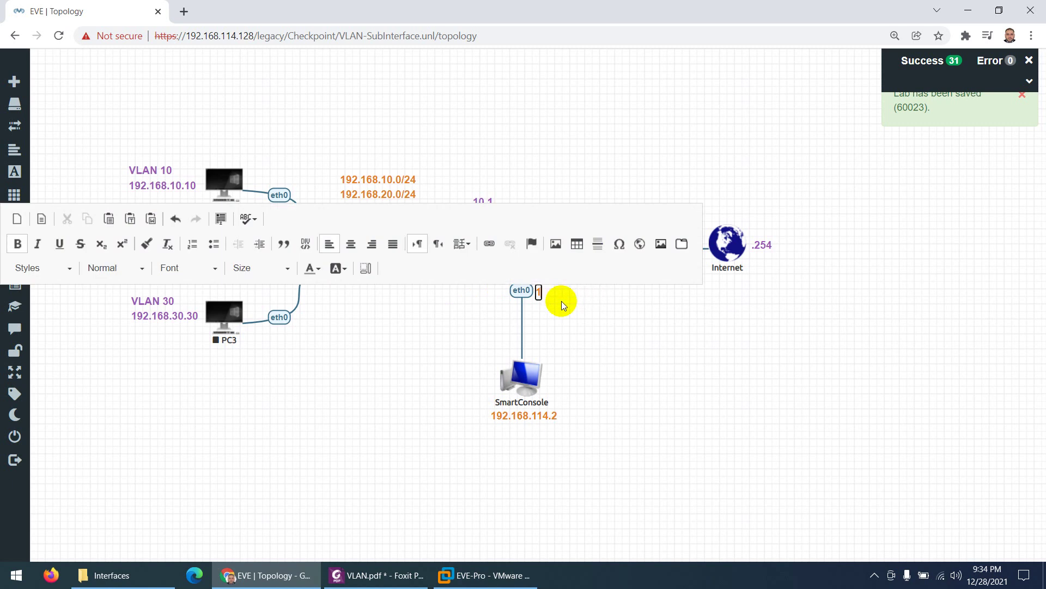
{"action": "type", "text": "50"}
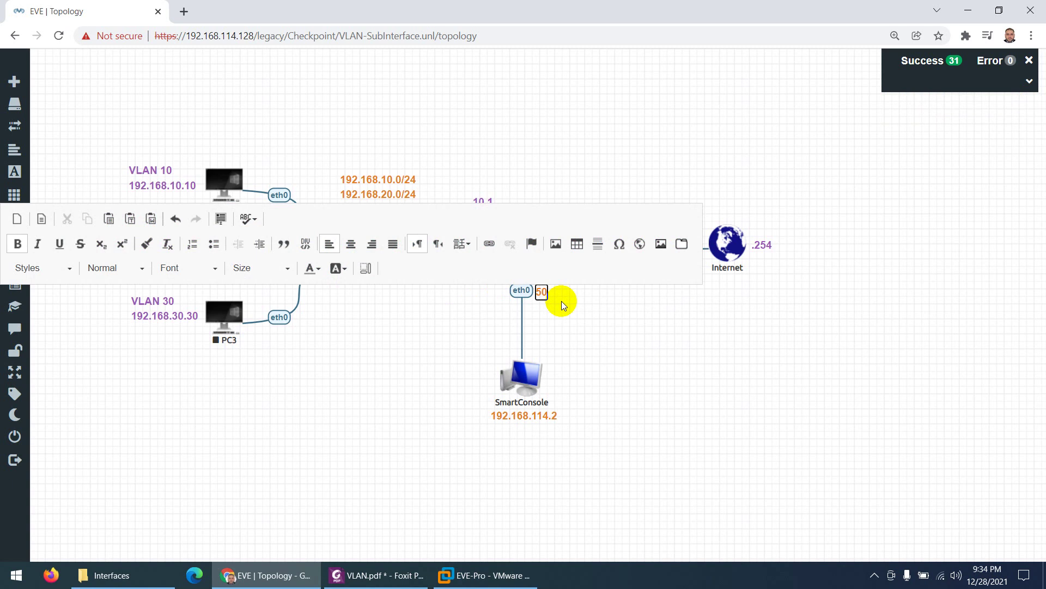
{"action": "left_click", "coordinate": [566, 322]}
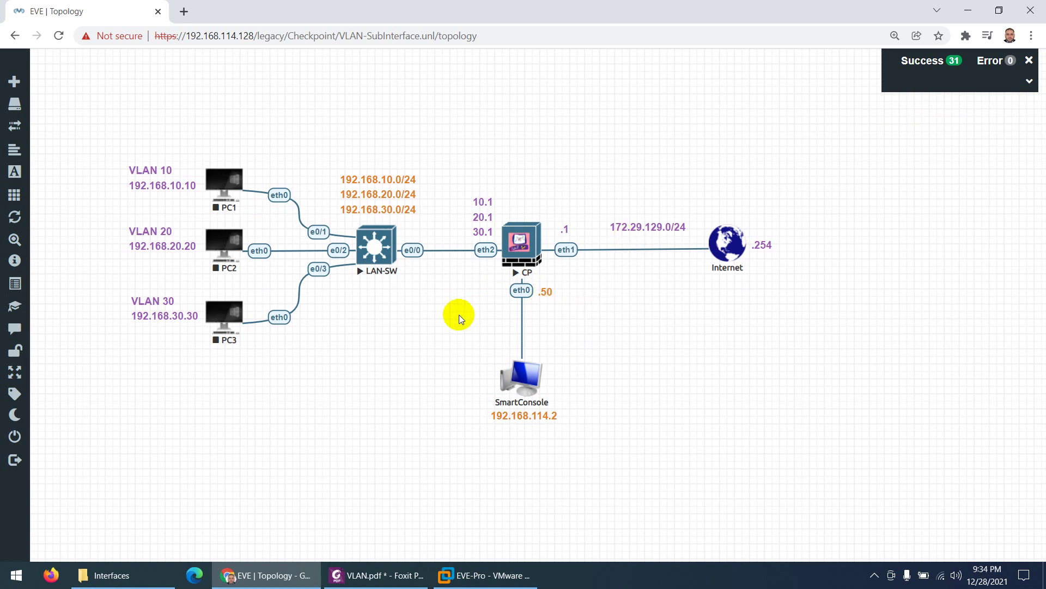
Step: Add the link label Trunk to the connection between LAN-SW e0/0 and CP eth2 and save the link style
{"action": "right_click", "coordinate": [425, 251]}
{"action": "left_click", "coordinate": [447, 276]}
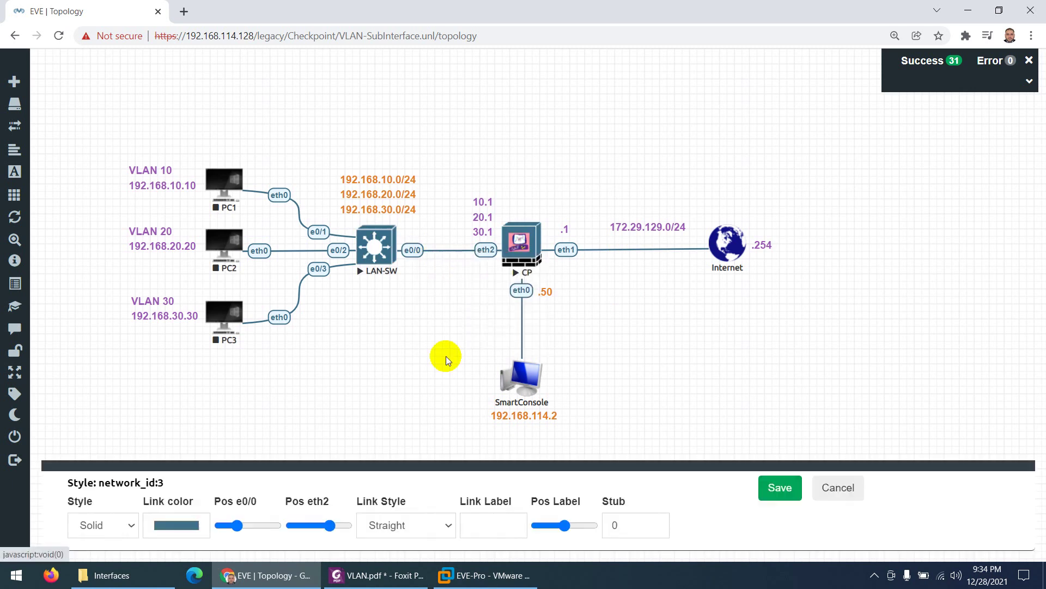
{"action": "left_click", "coordinate": [488, 526]}
{"action": "type", "text": "t"}
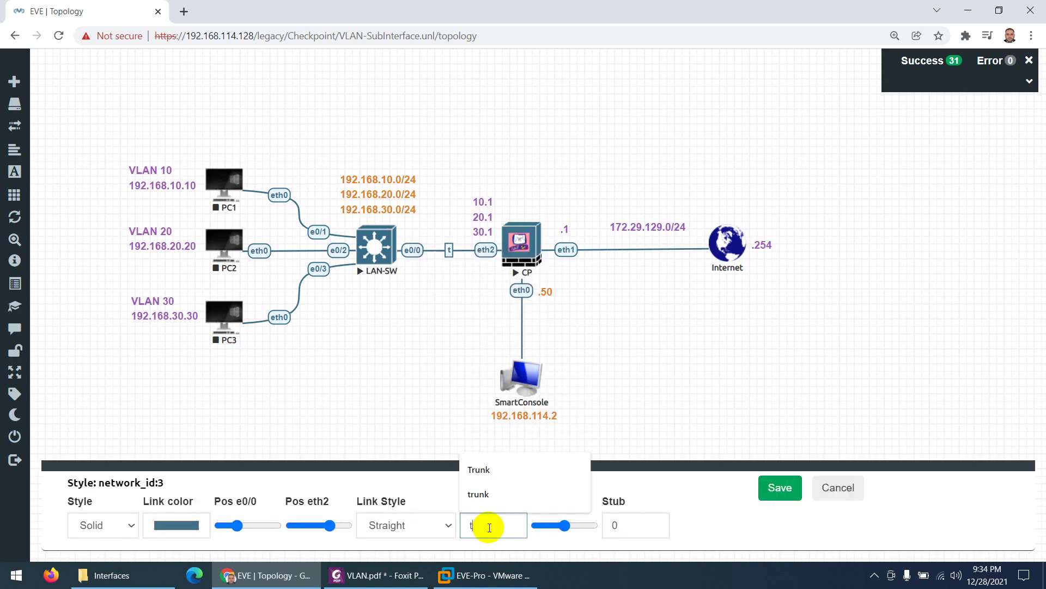
{"action": "type", "text": "run"}
{"action": "left_click", "coordinate": [480, 469]}
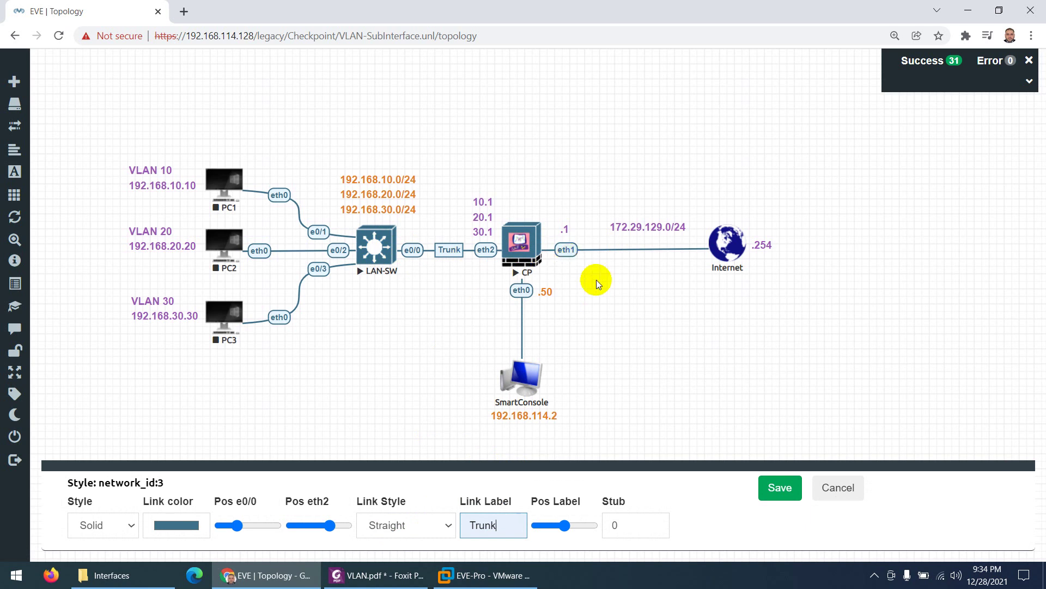
{"action": "left_click", "coordinate": [779, 487]}
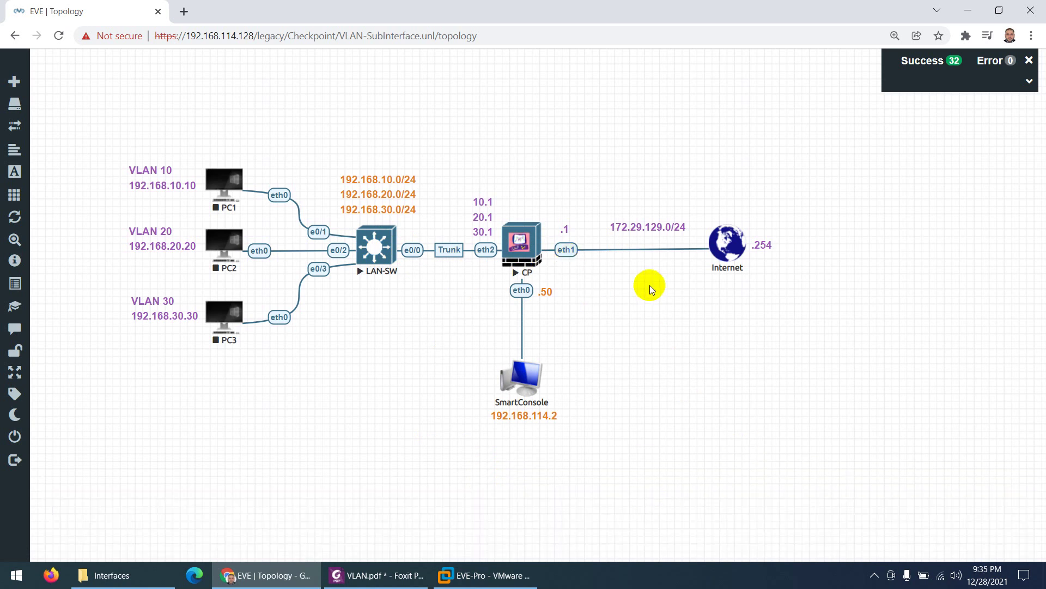
Step: Label the link between CP's eth1 port and the Internet cloud WAN and save it
{"action": "right_click", "coordinate": [575, 249]}
{"action": "left_click", "coordinate": [601, 276]}
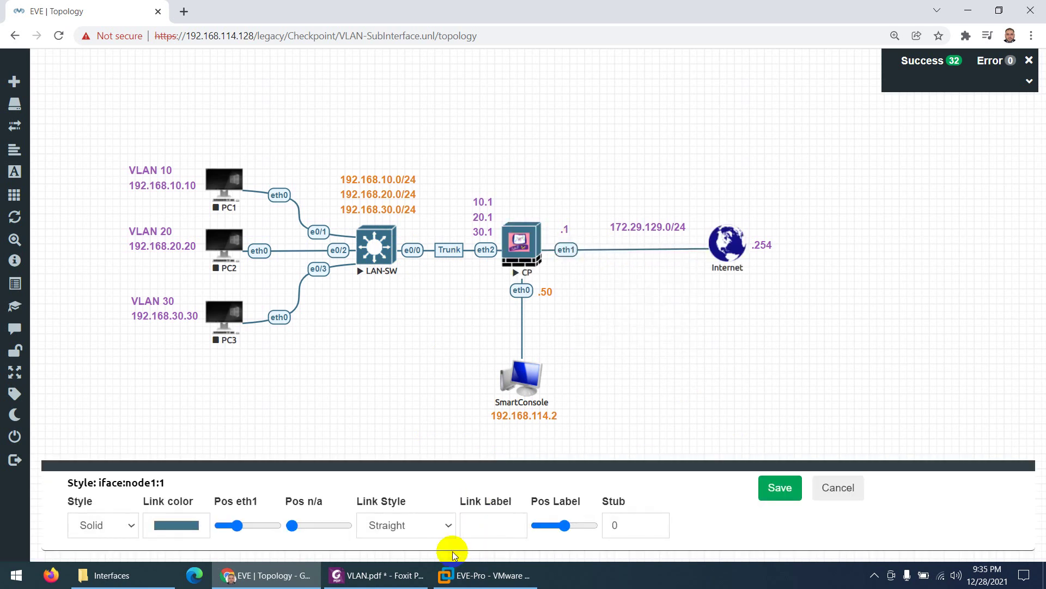
{"action": "left_click", "coordinate": [490, 523]}
{"action": "type", "text": "w"}
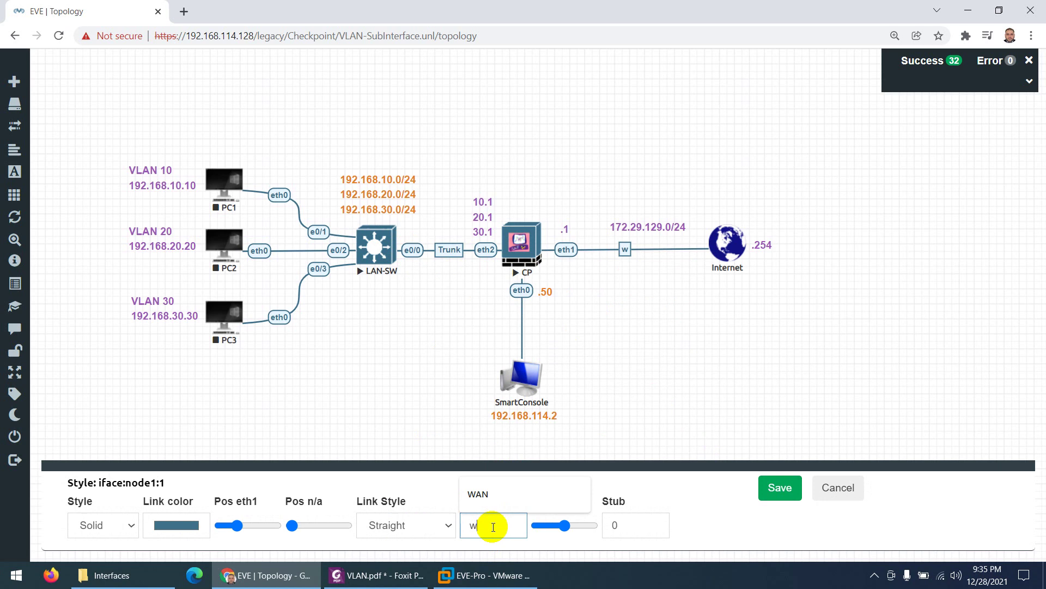
{"action": "left_click", "coordinate": [487, 494]}
{"action": "left_click", "coordinate": [779, 487]}
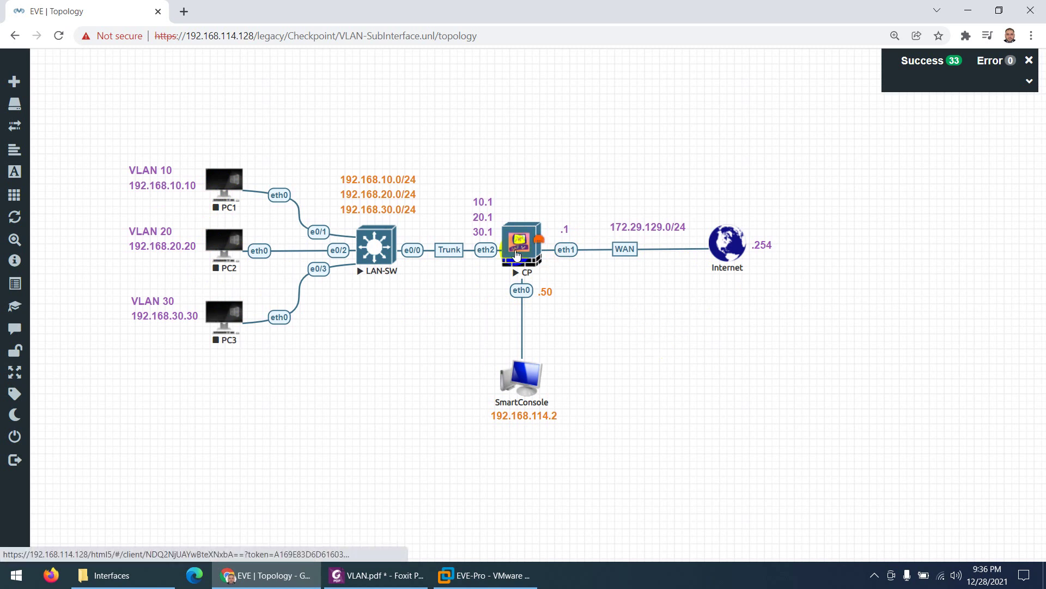
Step: Switch to VLAN.pdf in Foxit PhantomPDF to consult the VLAN Deployment document
{"action": "left_click", "coordinate": [577, 331]}
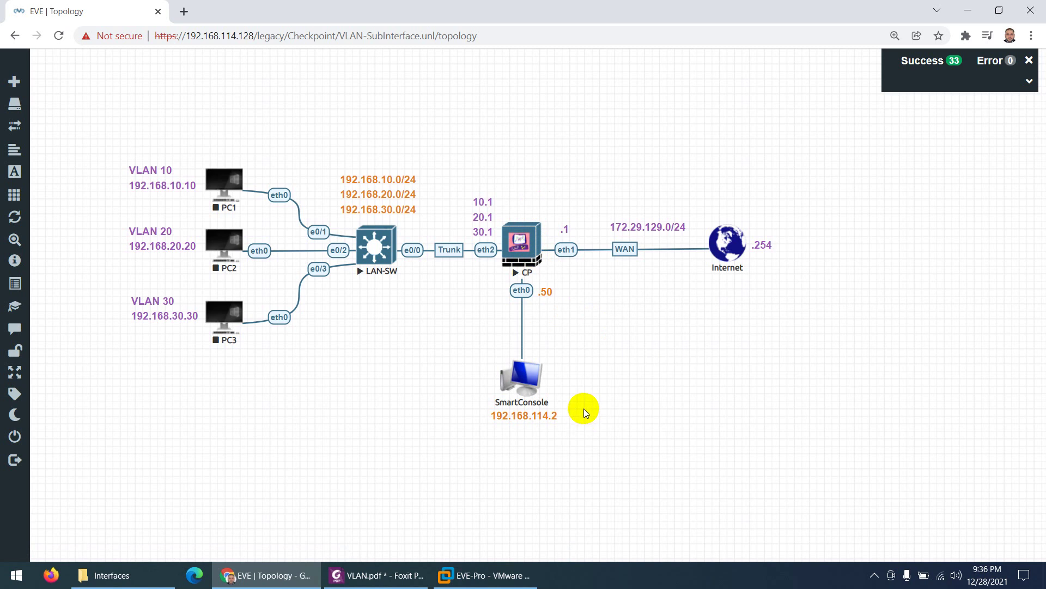
{"action": "left_click", "coordinate": [399, 574]}
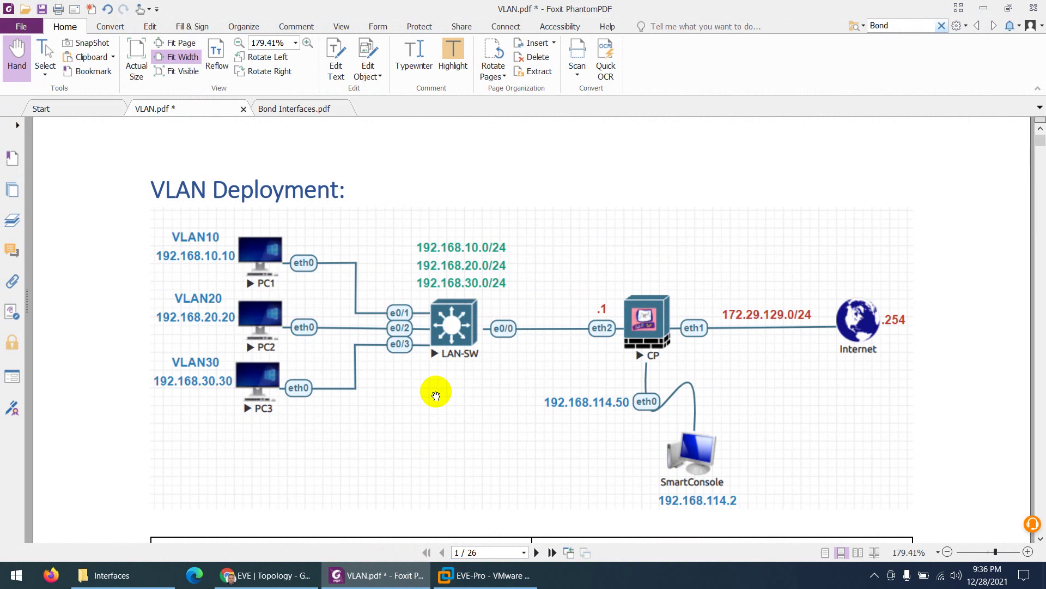